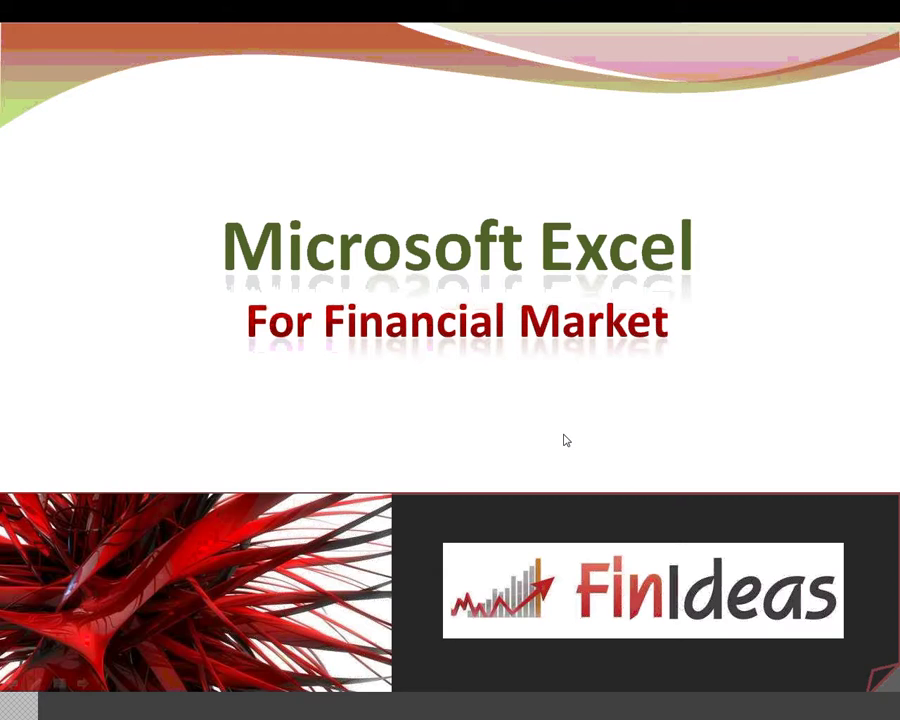
# Preview slide 2, 'Use of Excel in Financial Market?', then go back to the title slide.
pyautogui.click(564, 437)
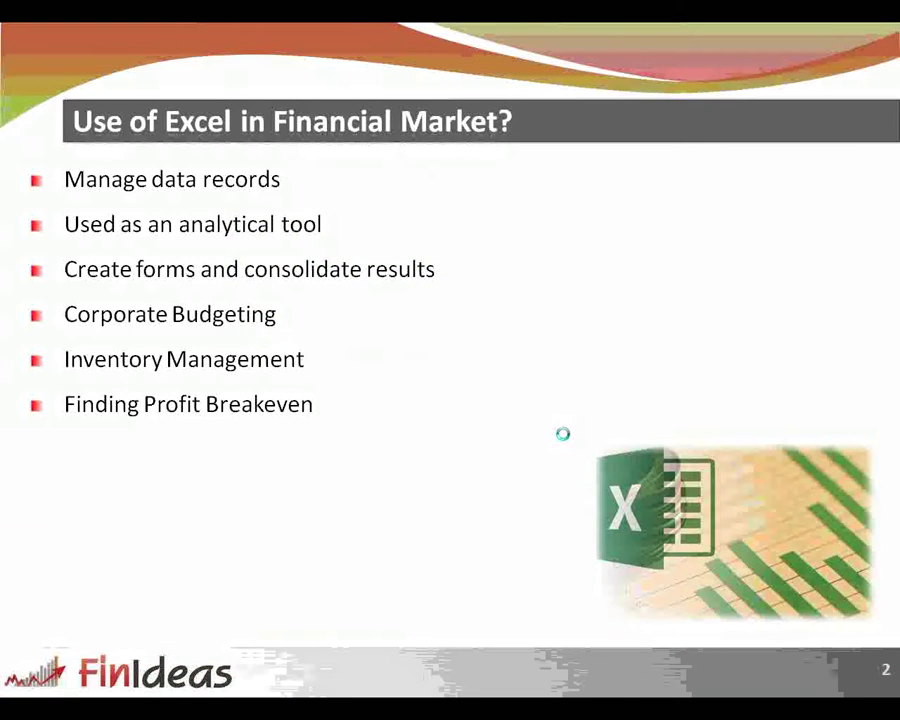
pyautogui.press('Left')
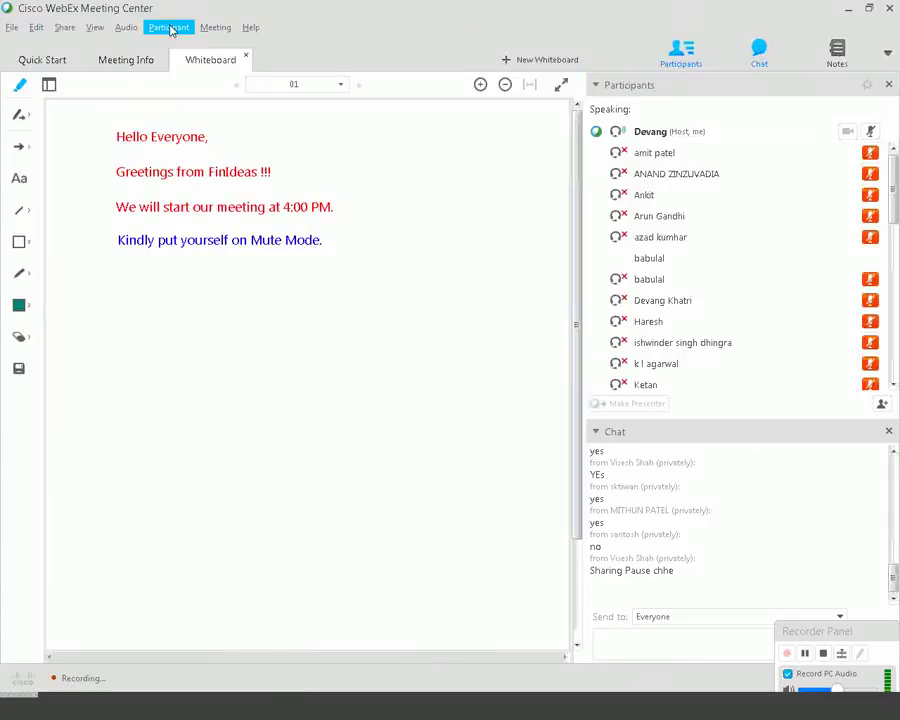
# Share Microsoft Office Excel from WebEx's Application list after two PowerPoint attempts.
pyautogui.click(66, 30)
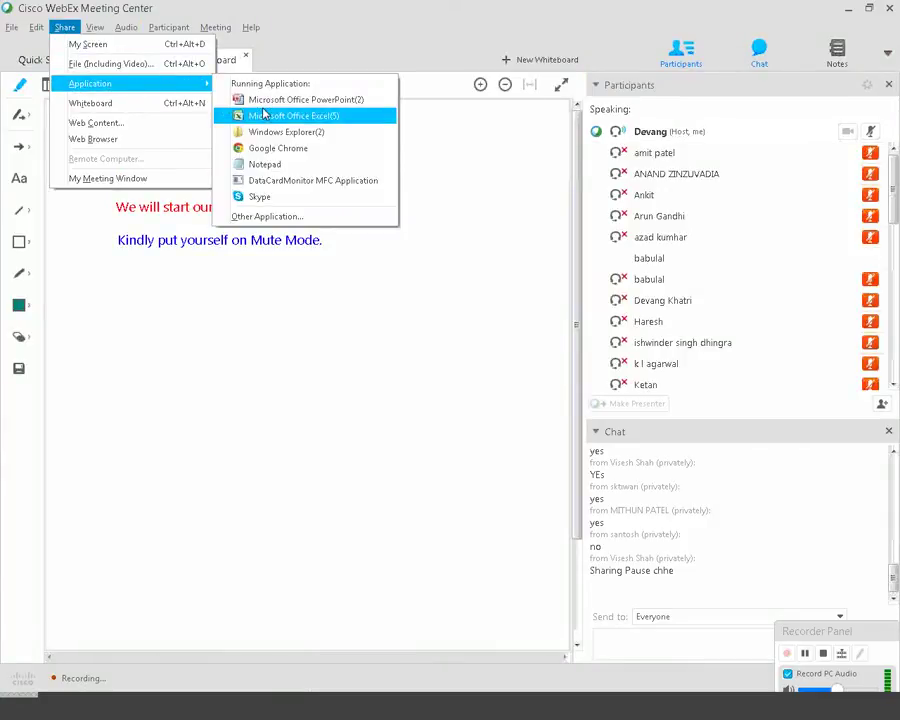
pyautogui.moveTo(110, 83)
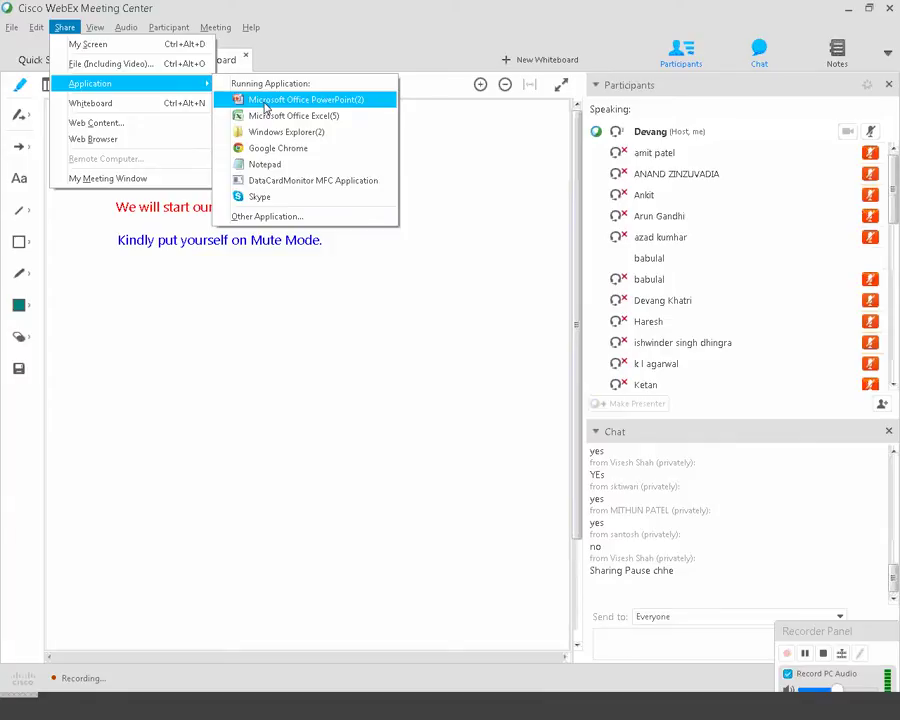
pyautogui.click(266, 104)
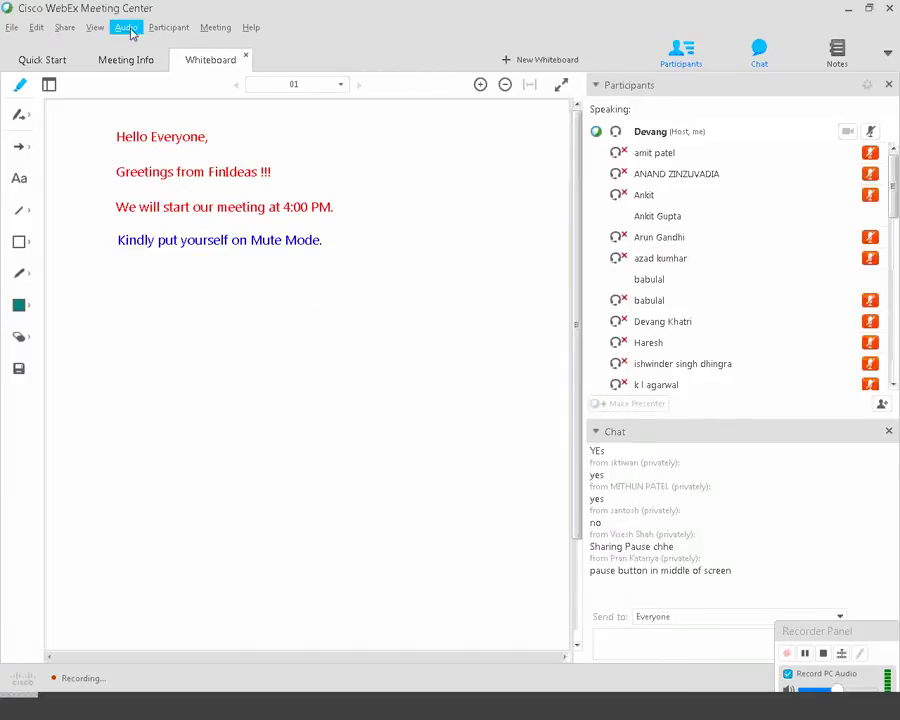
pyautogui.click(64, 27)
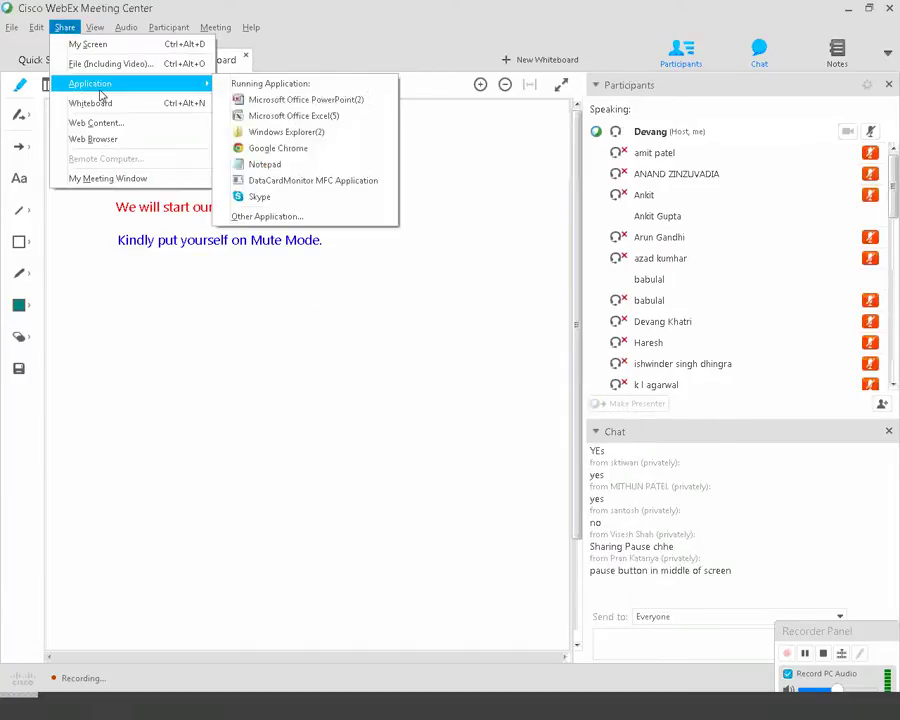
pyautogui.click(284, 101)
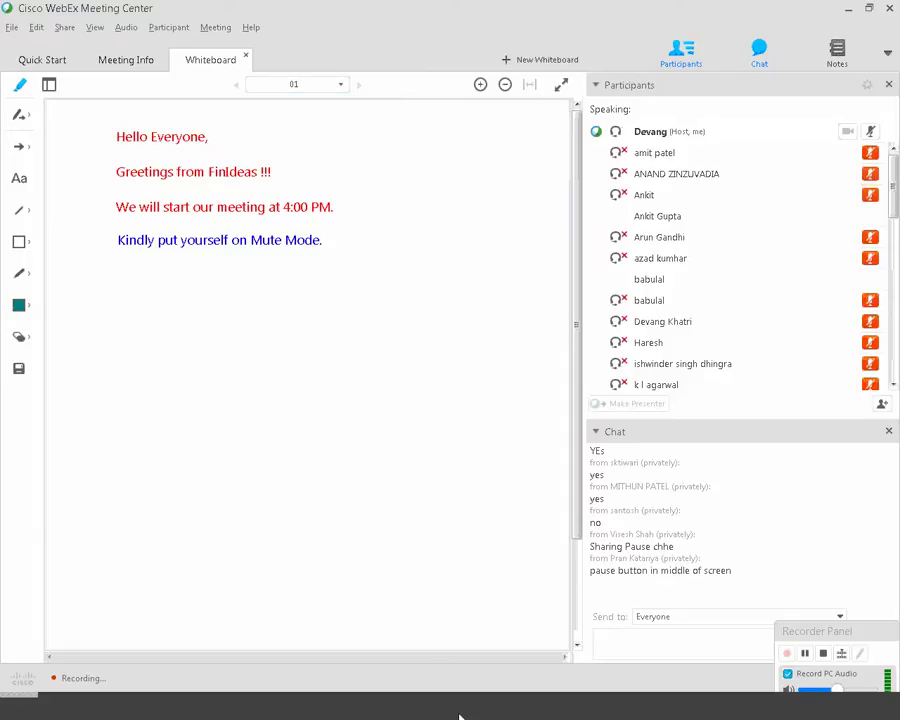
pyautogui.click(75, 34)
pyautogui.moveTo(90, 83)
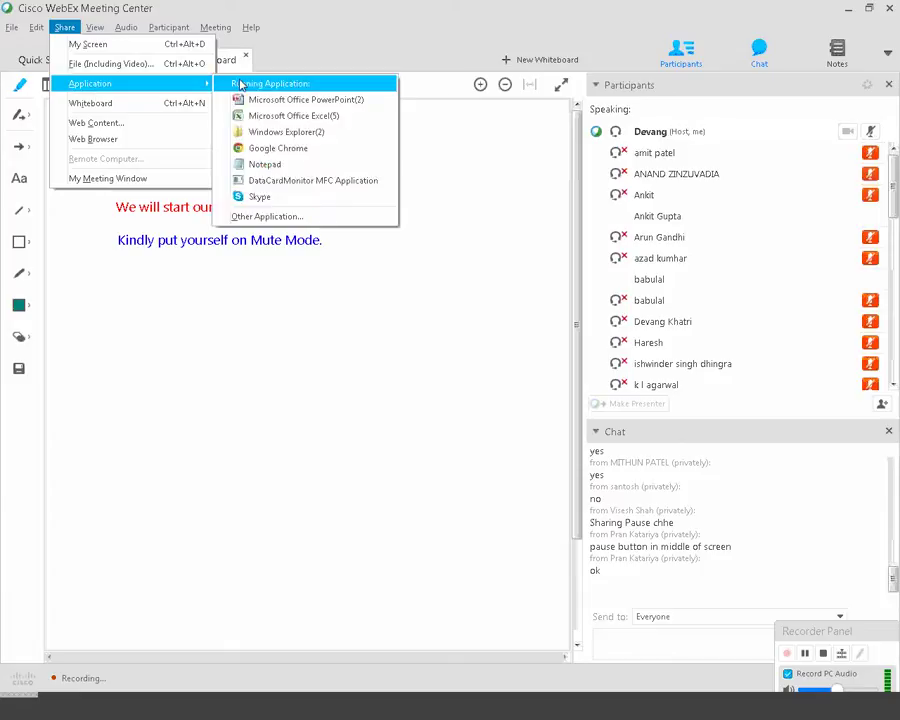
pyautogui.click(245, 115)
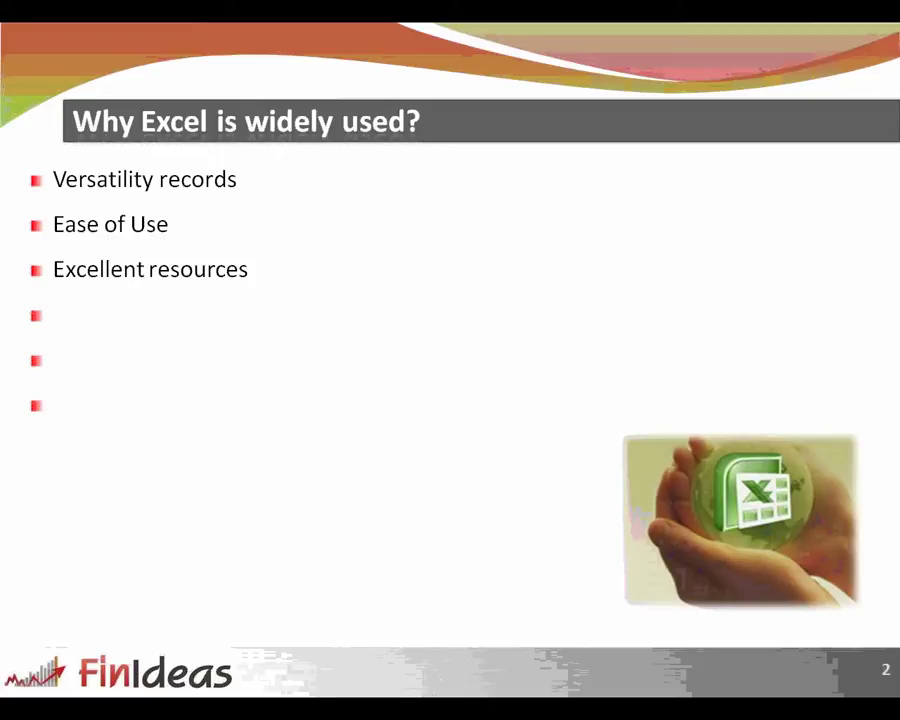
# Advance past the 'Why Excel is widely used?' slide.
pyautogui.press('Right')
pyautogui.press('Right')
pyautogui.press('Right')
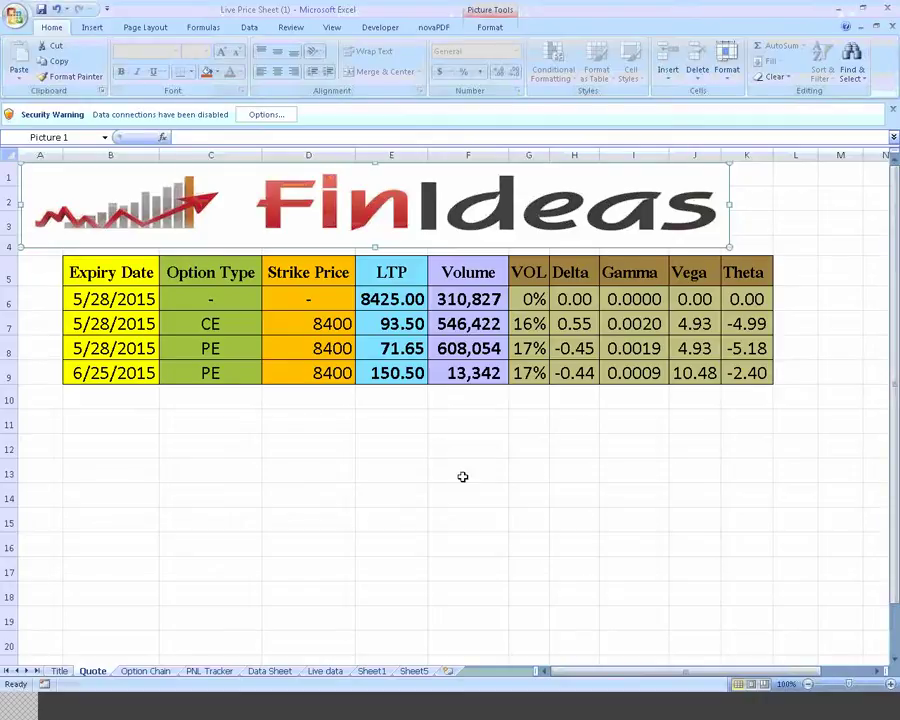
# Deselect the FinIdeas logo and choose 'Enable this content' for the blocked data connections.
pyautogui.click(463, 477)
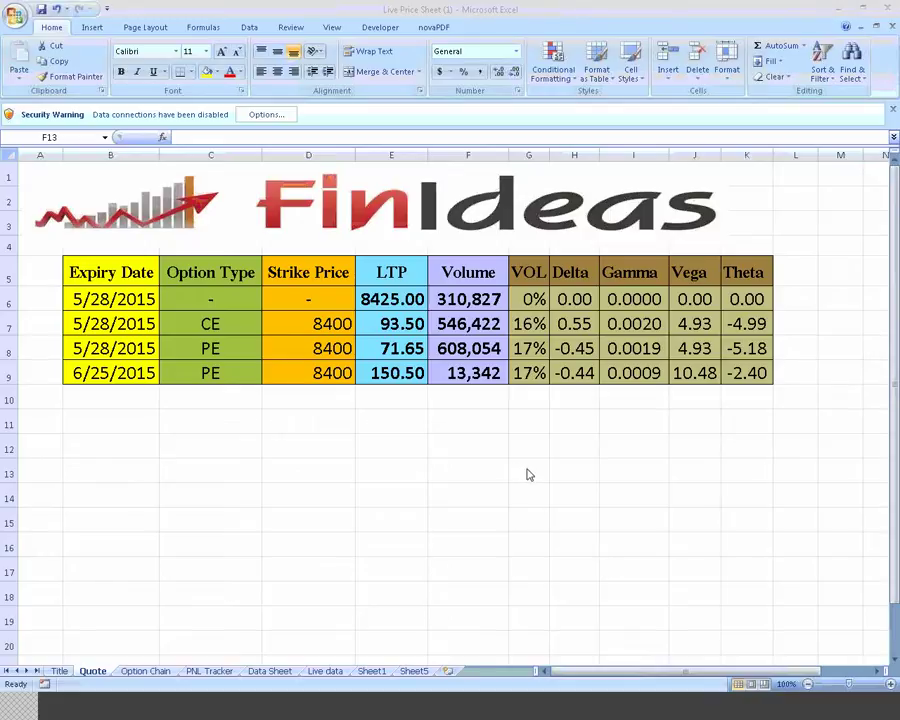
pyautogui.click(266, 114)
pyautogui.click(315, 337)
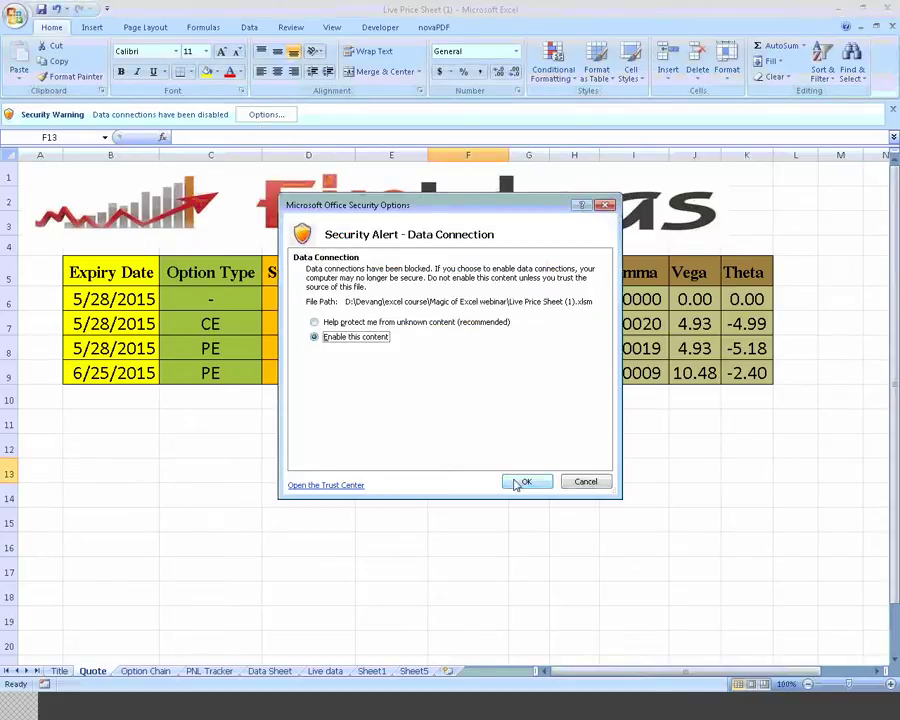
pyautogui.click(520, 481)
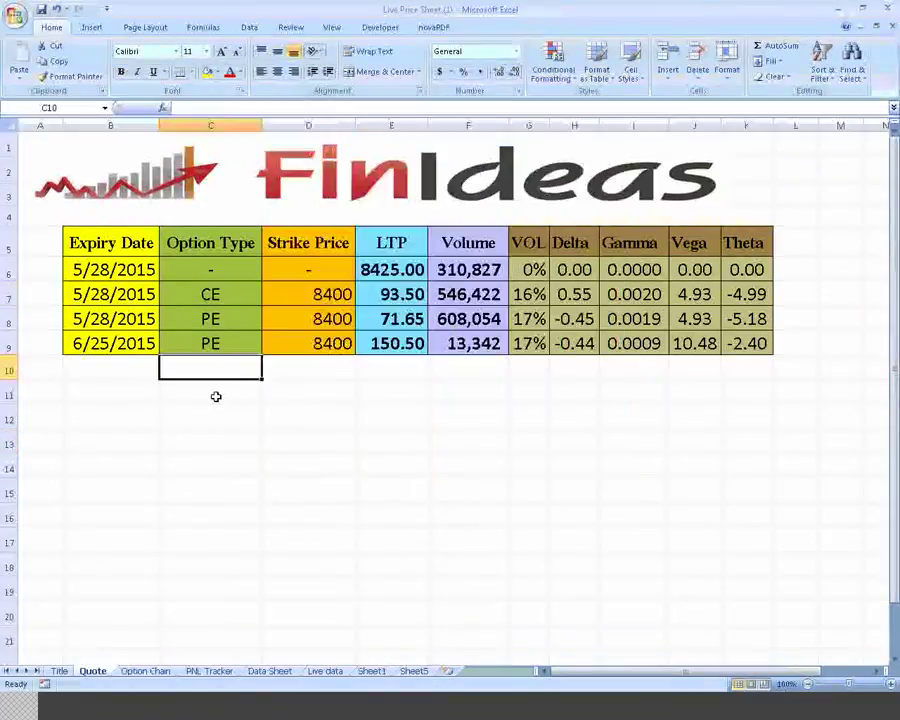
# Inspect the VLOOKUP formulas in E7 (LTP), G7 (VOL), H7 (Delta) and J7 (Vega).
pyautogui.press('Up')
pyautogui.press('Up')
pyautogui.press('Up')
pyautogui.press('Right')
pyautogui.press('Right')
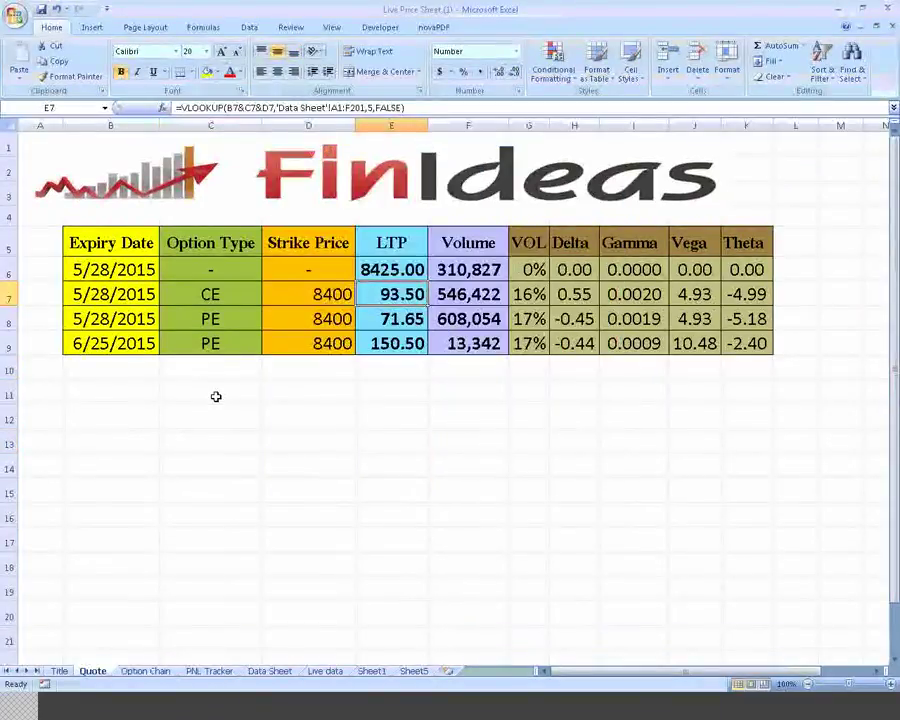
pyautogui.press('Right')
pyautogui.press('Right')
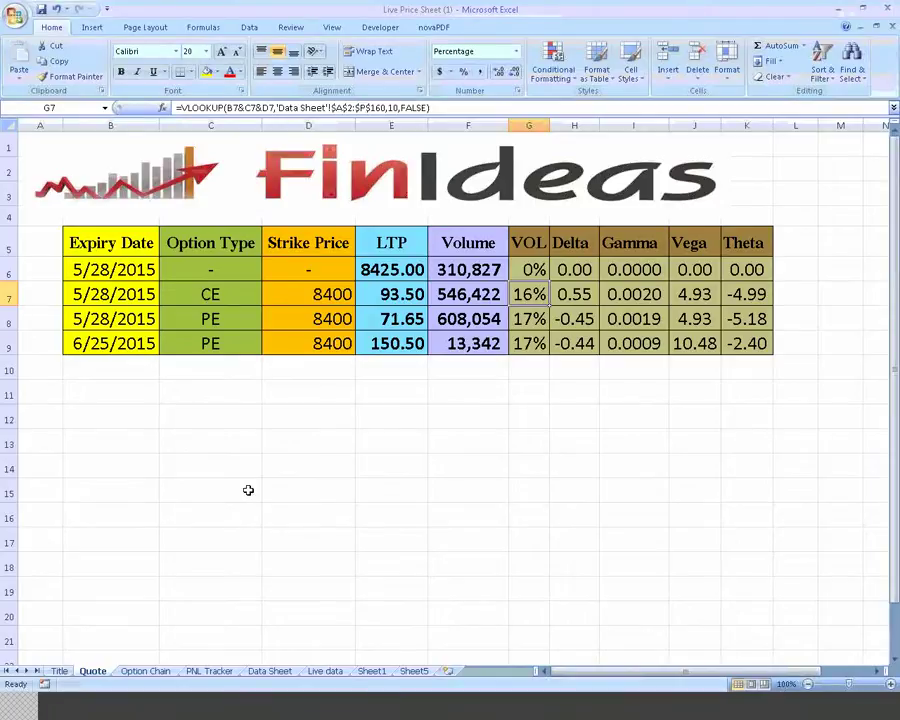
pyautogui.press('Right')
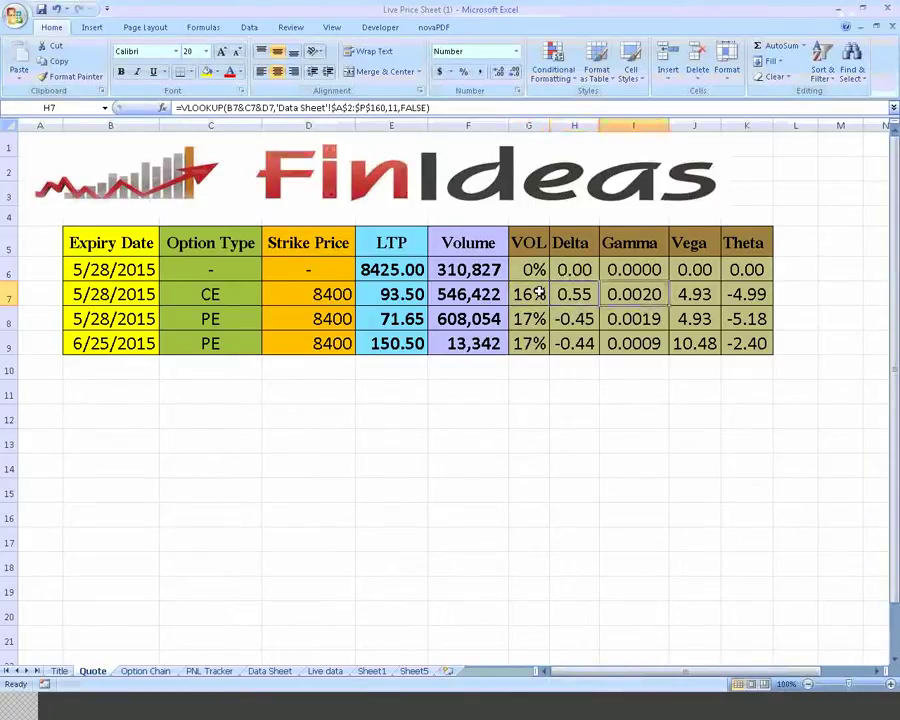
pyautogui.press('Right')
pyautogui.press('Right')
pyautogui.press('Right')
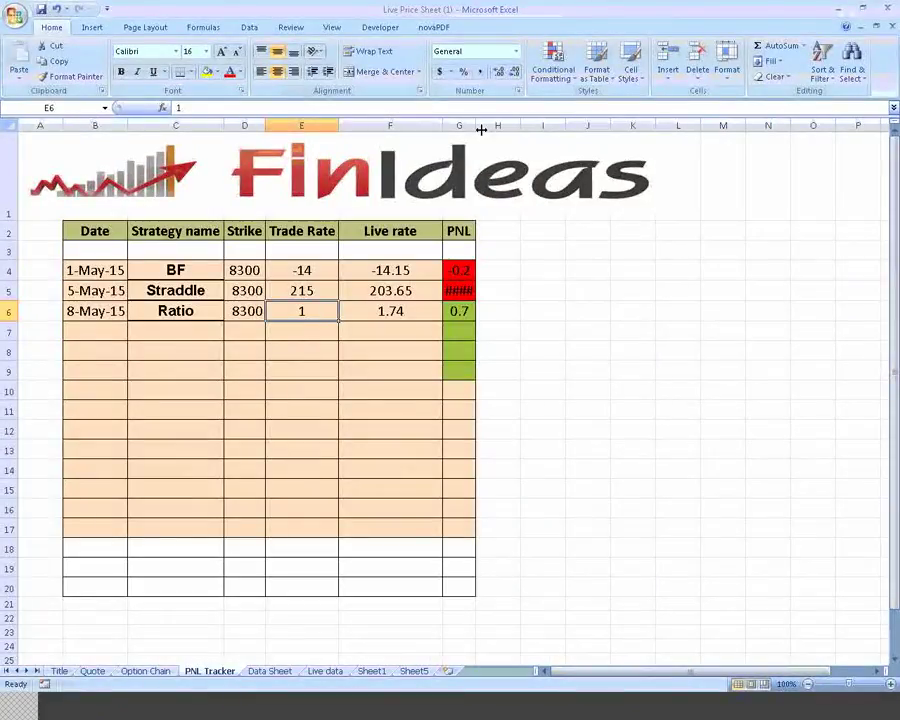
# Autofit column G so the Straddle PNL reads -11.4, then move to Live data.
pyautogui.doubleClick(478, 127)
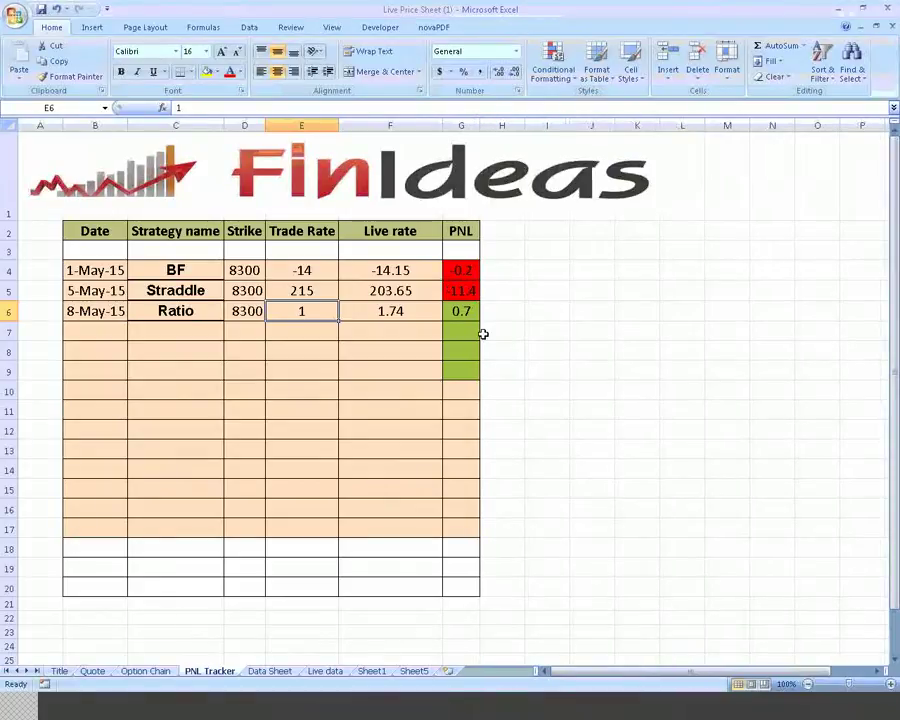
pyautogui.hotkey('ctrl', 'pagedown')
pyautogui.hotkey('ctrl', 'pagedown')
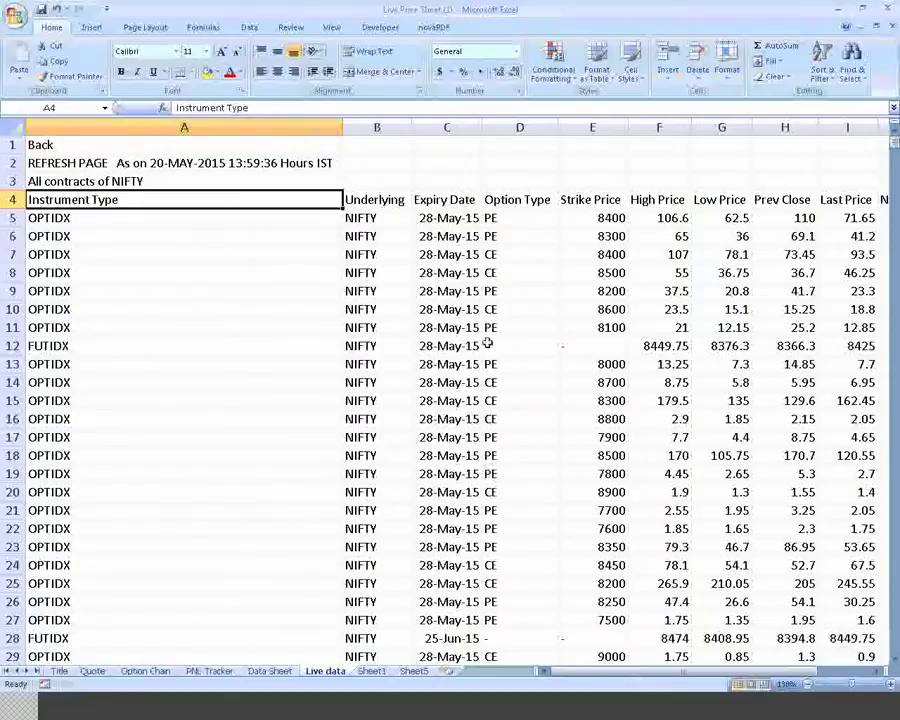
# Select the Back cell A1, look at Sheet1, then return to the Live data sheet.
pyautogui.keyDown('ctrl'); pyautogui.scroll(1, 493, 467); pyautogui.keyUp('ctrl')
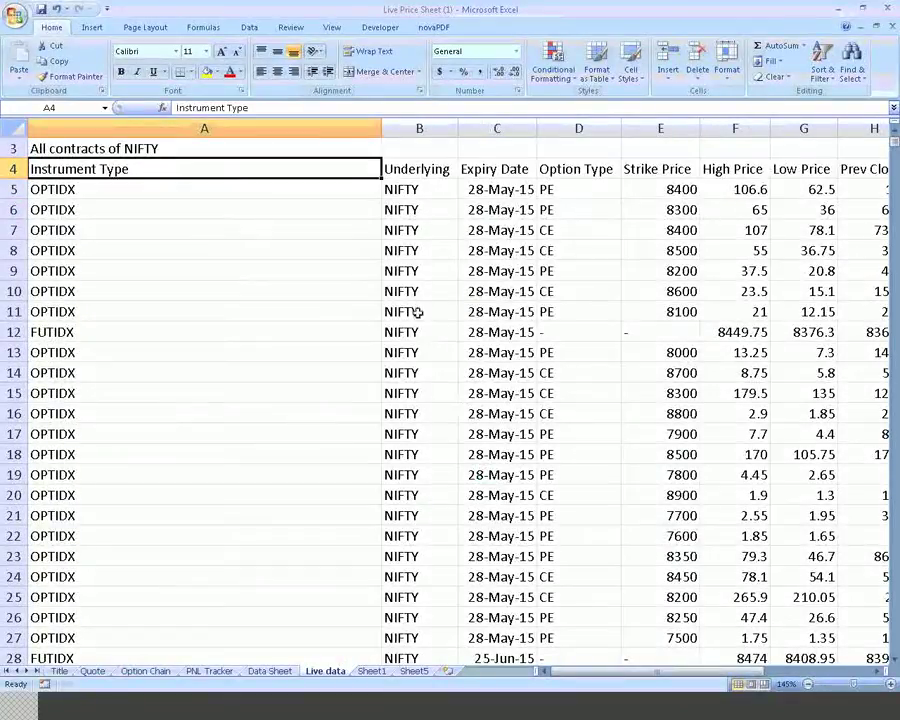
pyautogui.scroll(1, 410, 291)
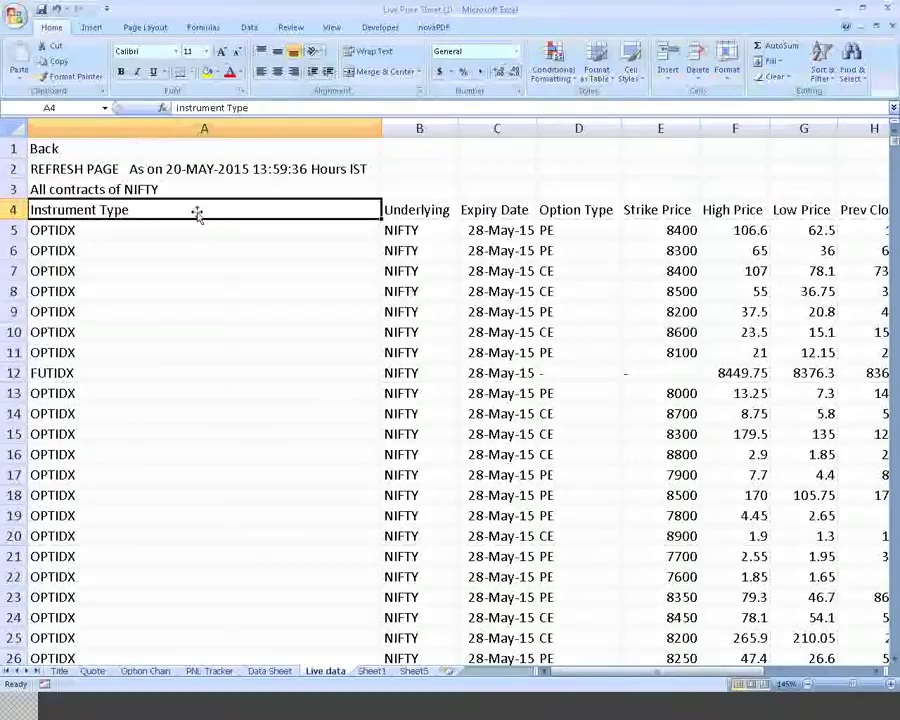
pyautogui.click(166, 150)
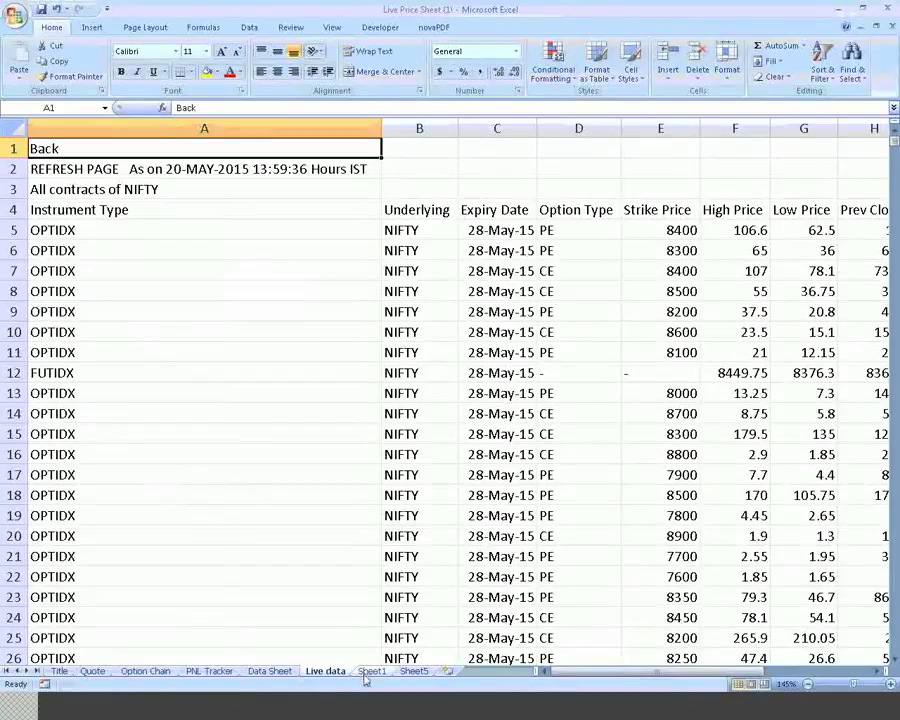
pyautogui.click(370, 672)
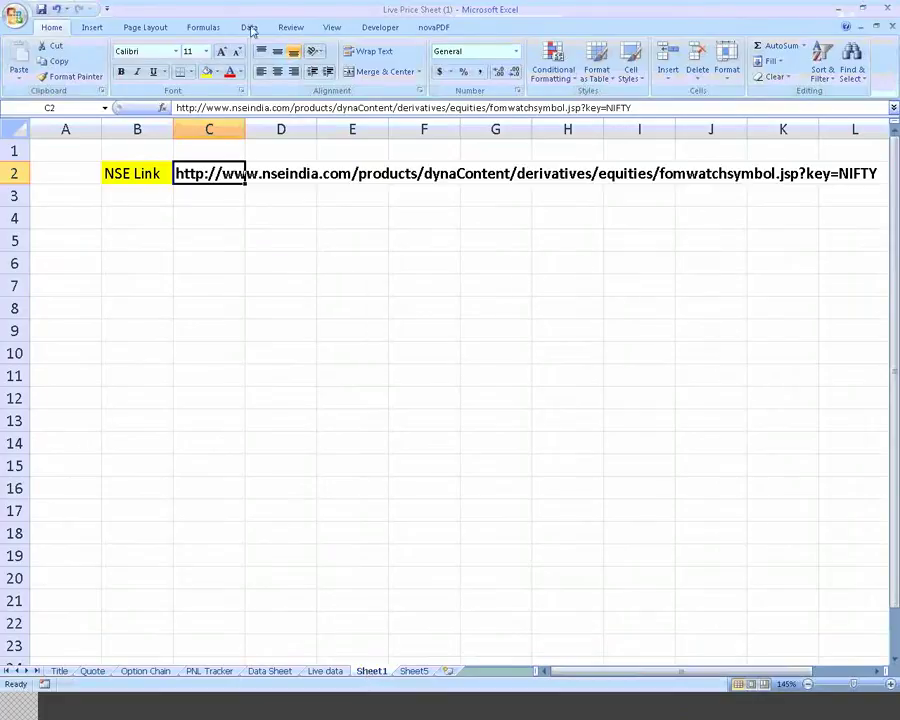
pyautogui.hotkey('ctrl', 'pageup')
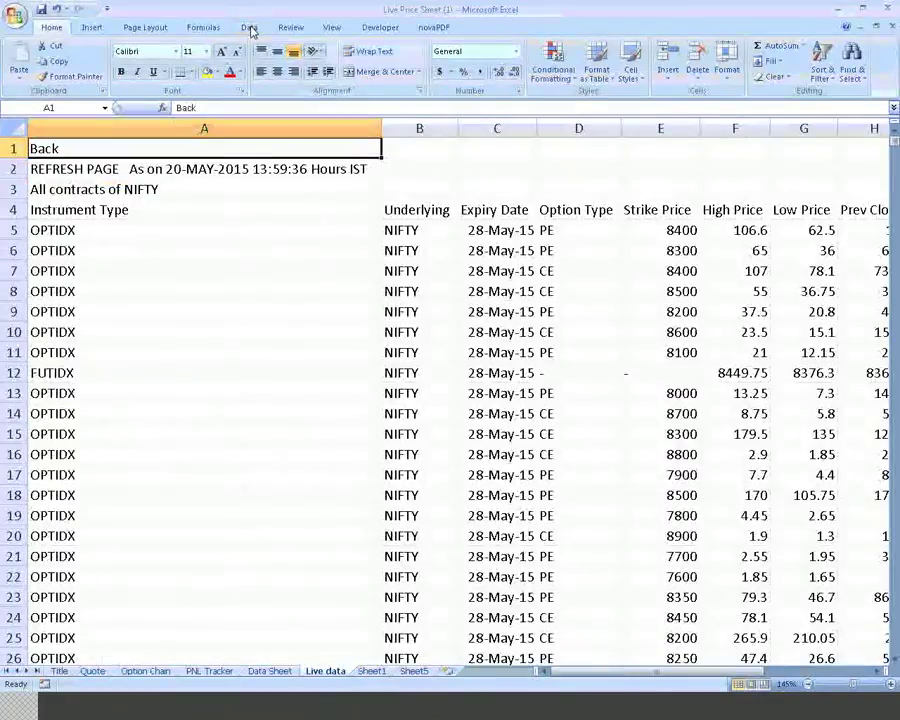
# Show the Data ribbon and check Underlying entries in the FUTIDX row and rows 7, 11, 8.
pyautogui.click(250, 28)
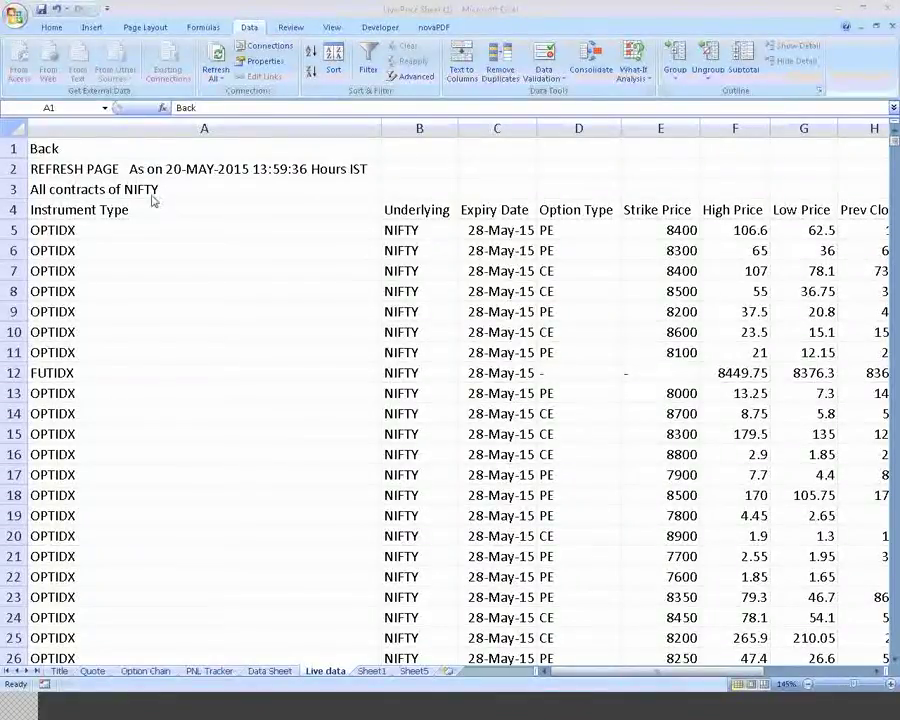
pyautogui.press('F2')
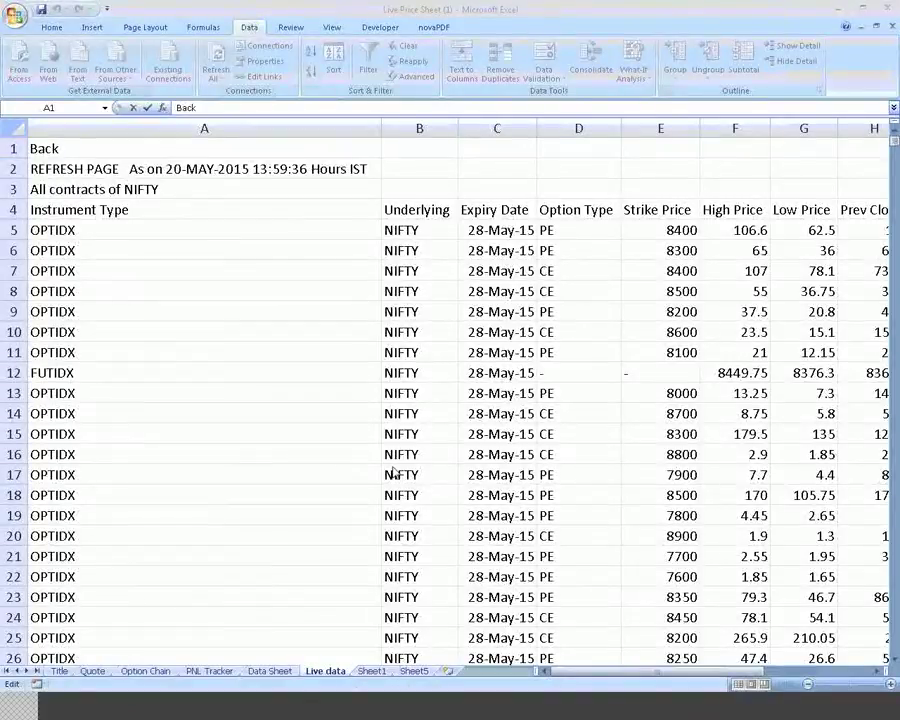
pyautogui.click(408, 370)
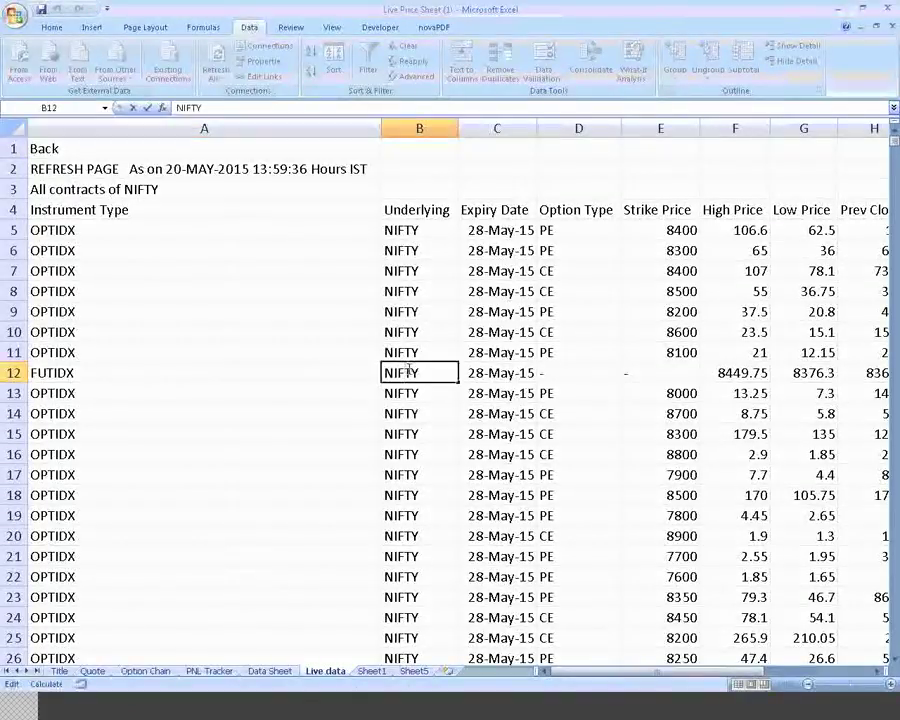
pyautogui.click(410, 271)
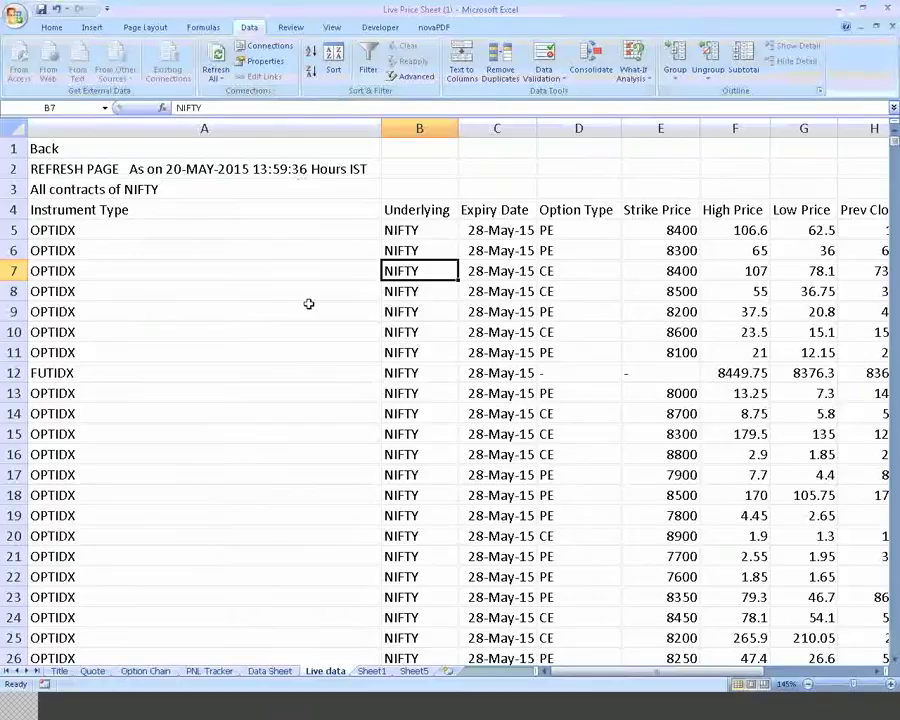
pyautogui.click(409, 345)
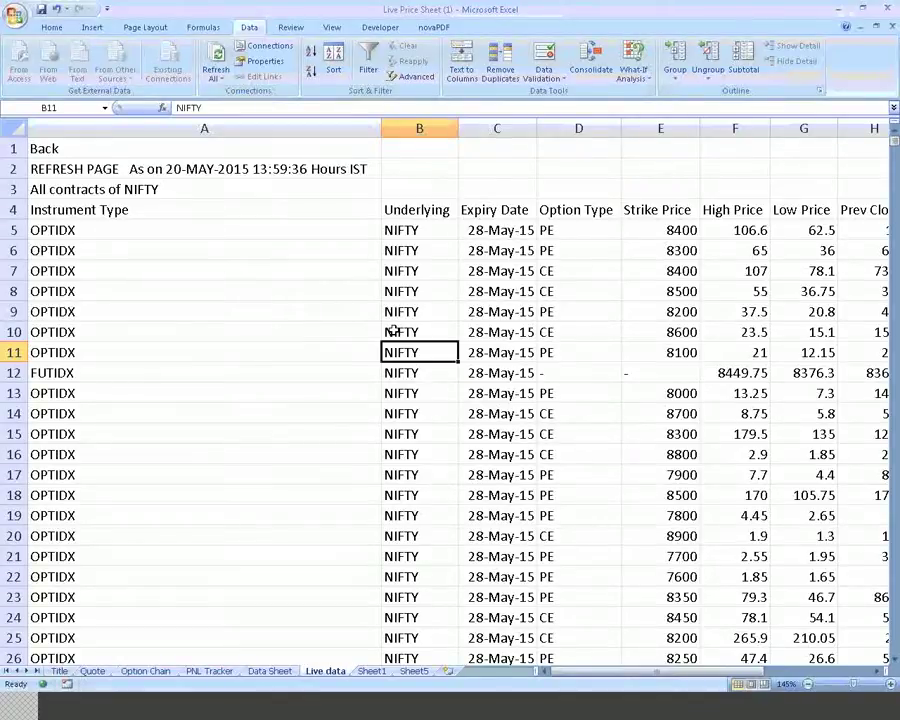
pyautogui.press('Up')
pyautogui.press('Up')
pyautogui.press('Up')
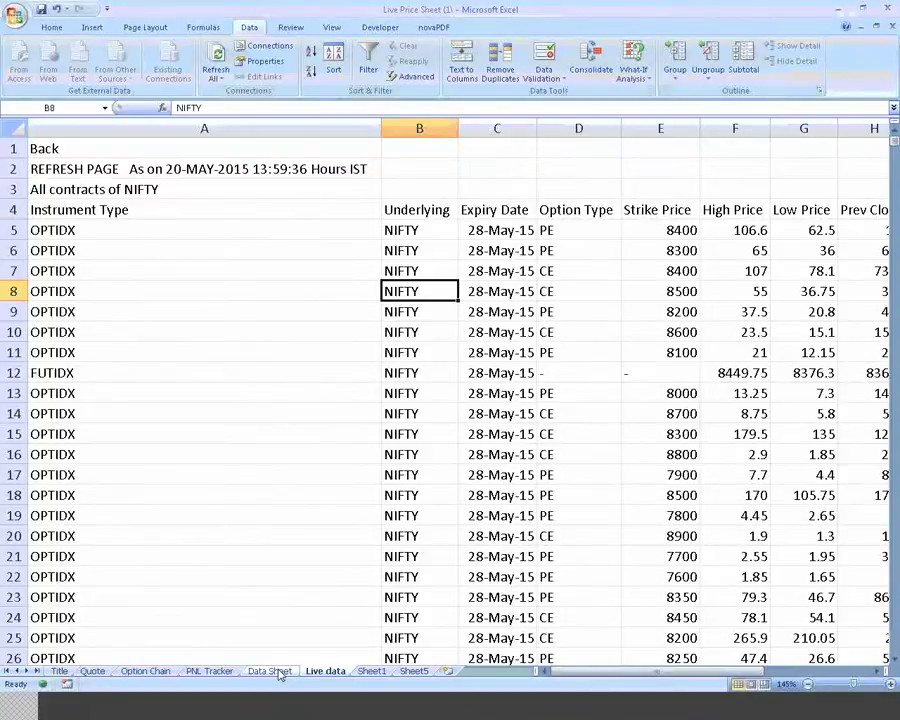
# Switch to the Data Sheet and cancel a stray entry so B2 keeps its date.
pyautogui.click(279, 674)
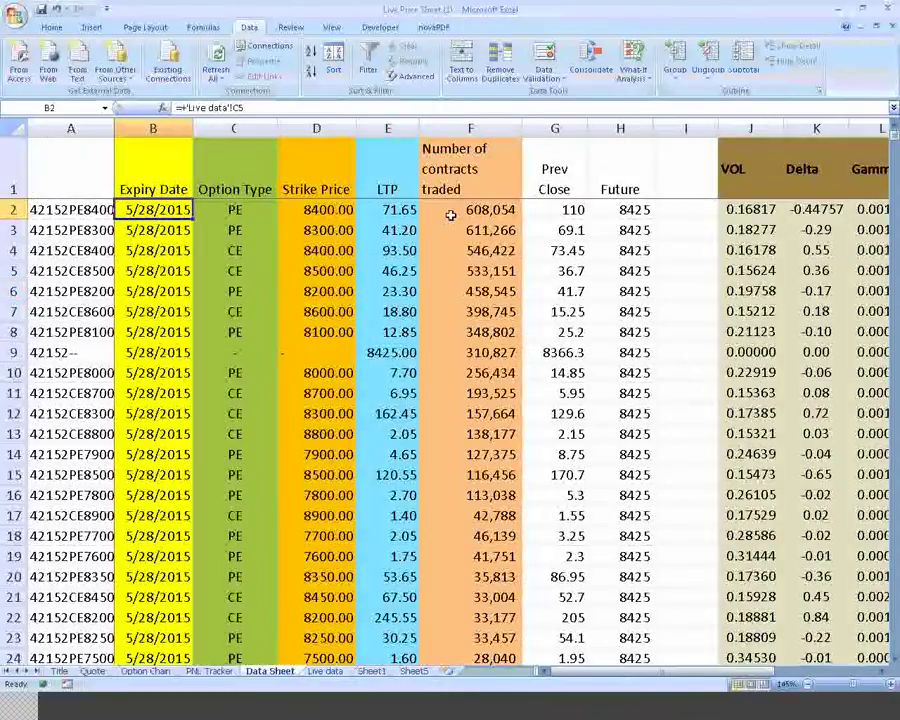
pyautogui.write('???')
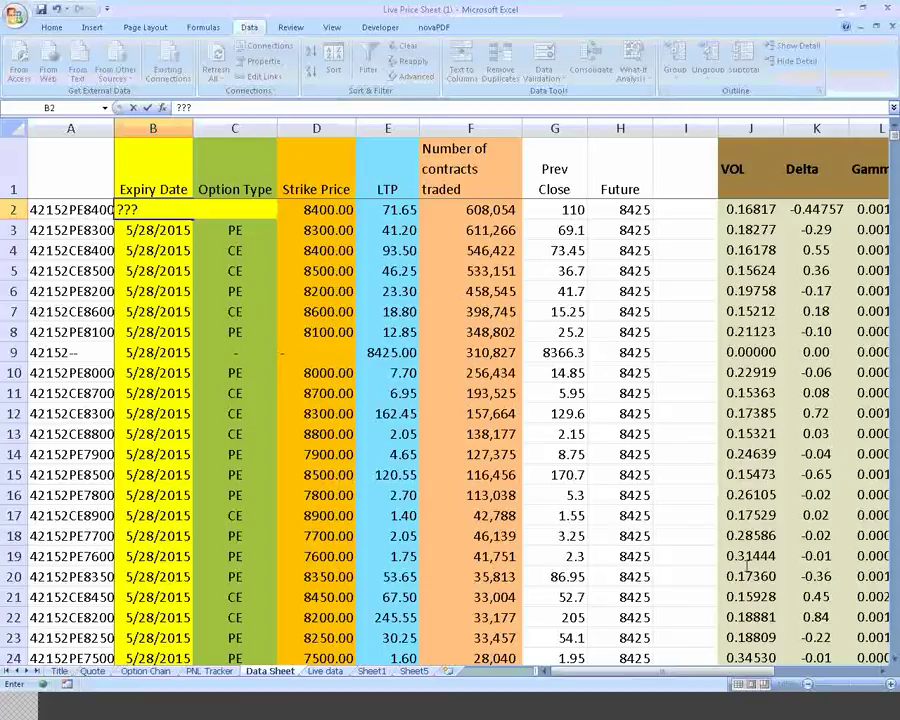
pyautogui.press('Escape')
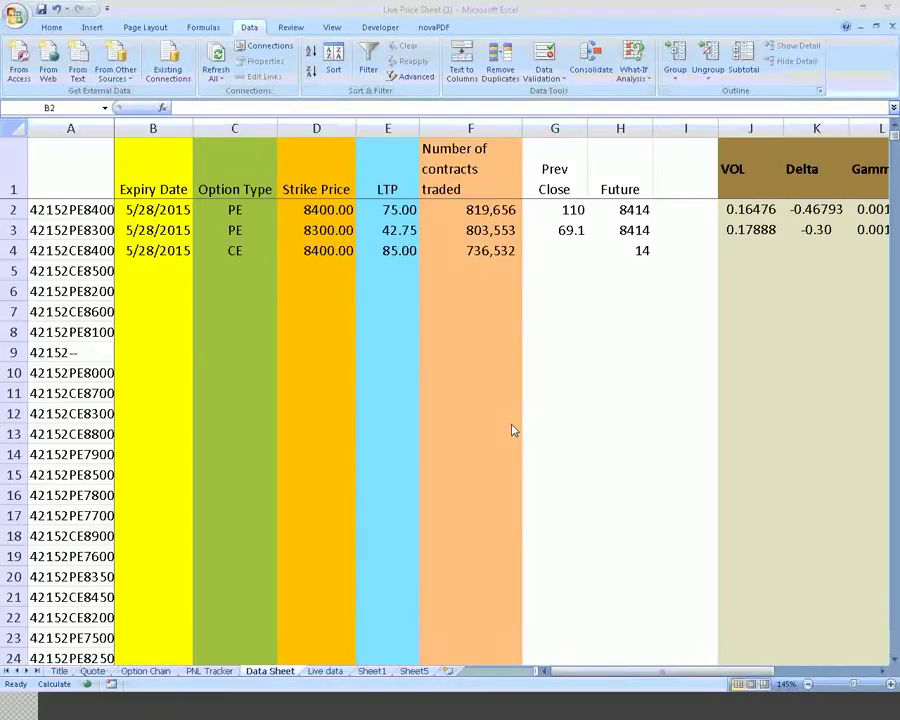
# Inspect the linked cells E2 (LTP), B3 (expiry date), G2 (Prev Close) and I2.
pyautogui.click(380, 210)
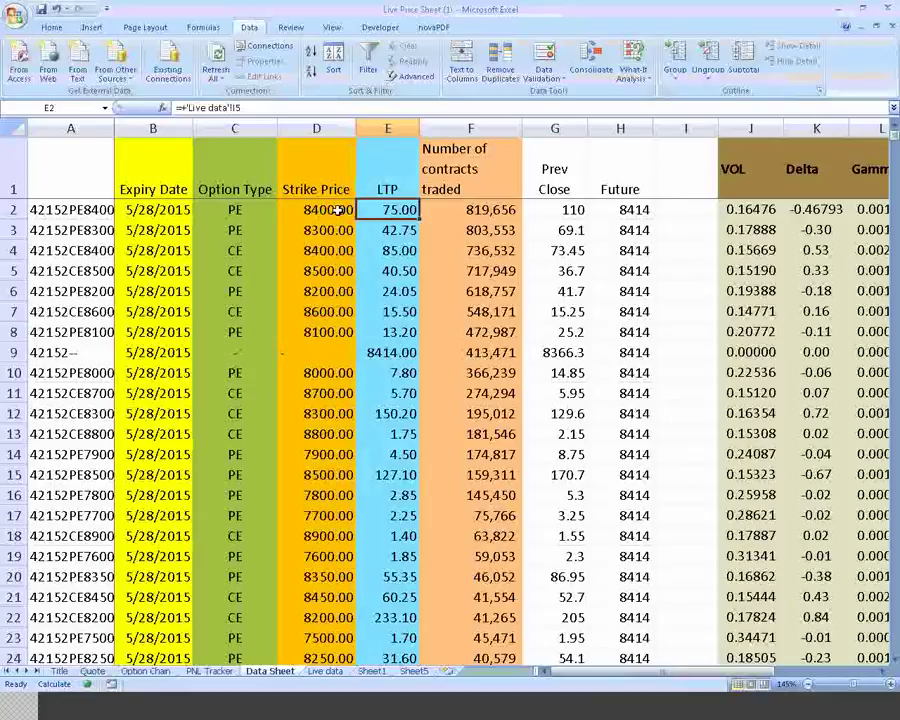
pyautogui.click(153, 230)
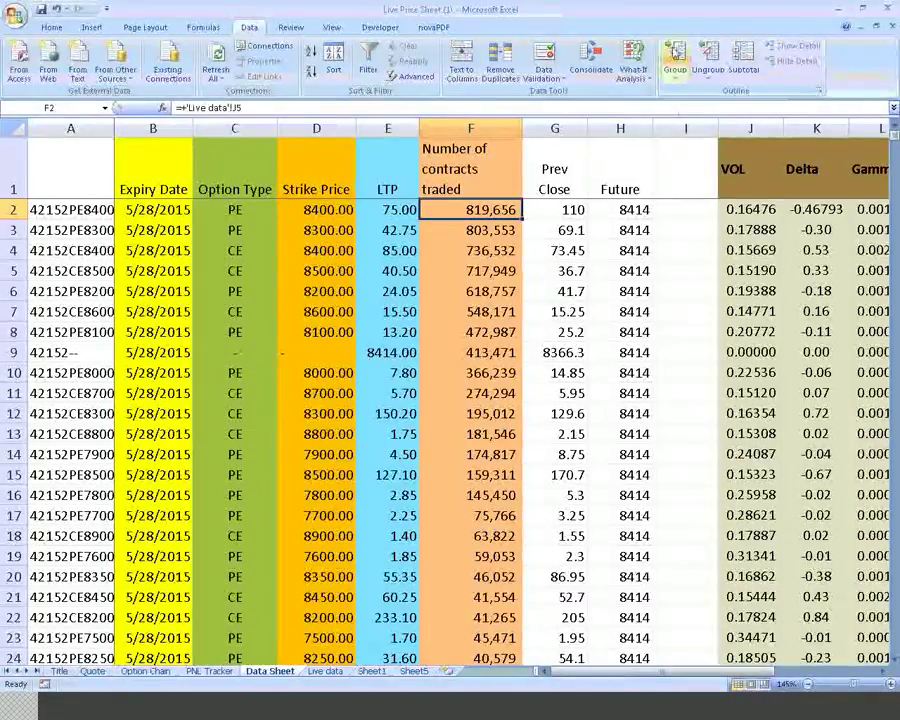
pyautogui.press('Right')
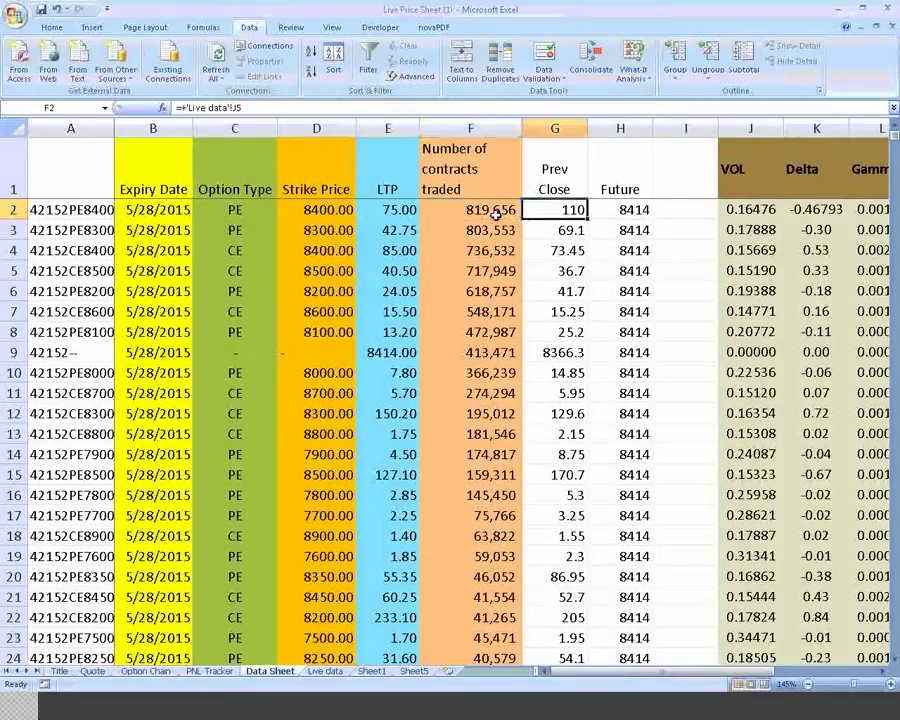
pyautogui.press('Right')
pyautogui.press('Right')
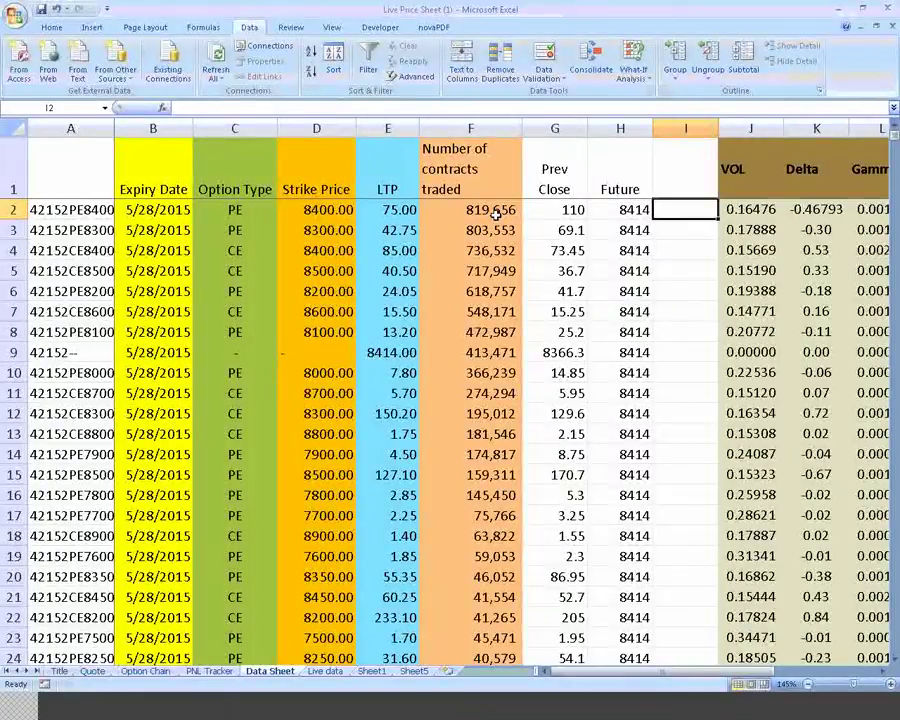
# Check the Future VLOOKUP in H2, commit the Theta formula in N2, and return to F2.
pyautogui.doubleClick(607, 210)
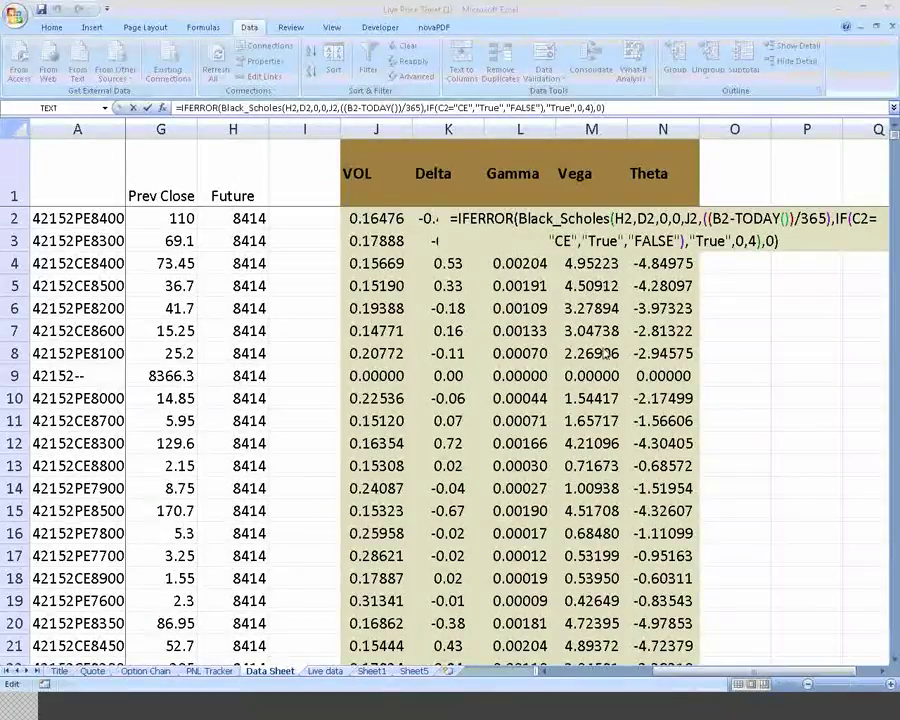
pyautogui.click(600, 335)
pyautogui.hotkey('ctrl', 'Return')
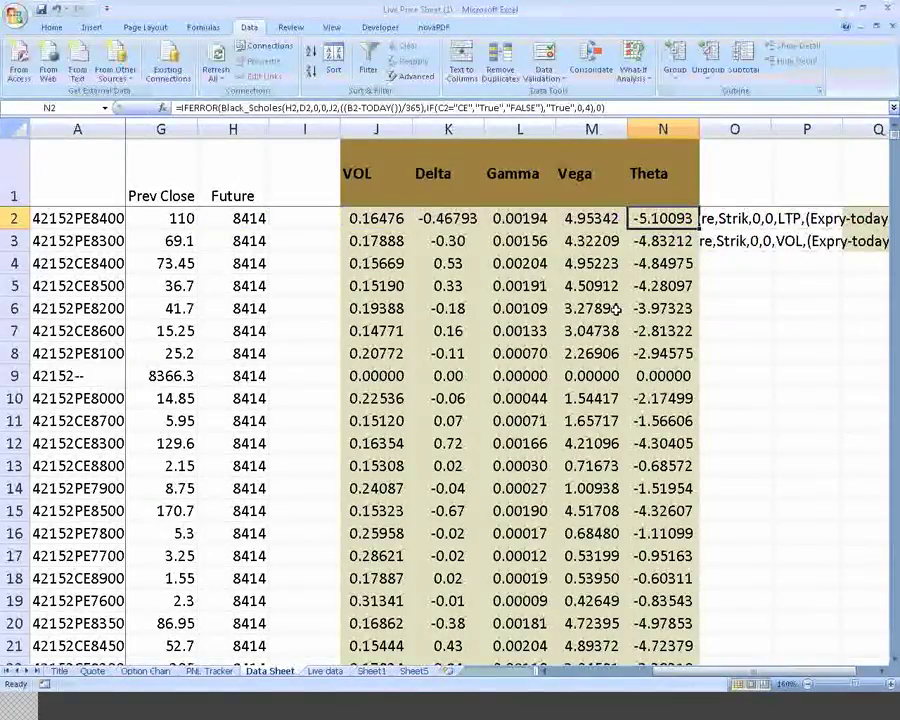
pyautogui.press('Left')
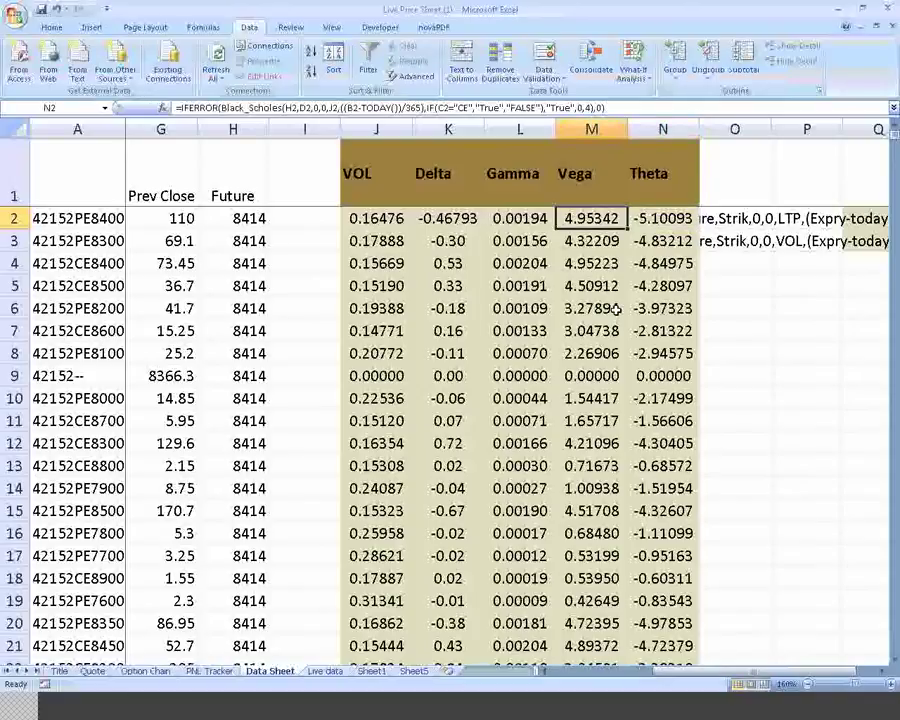
pyautogui.press('Left')
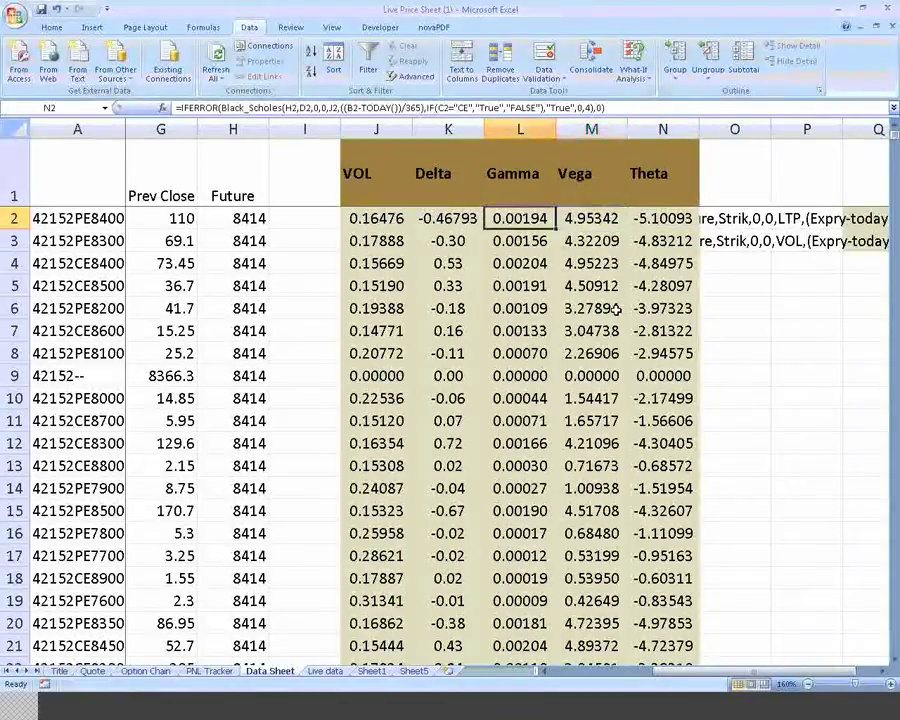
pyautogui.press('Left')
pyautogui.press('Left')
pyautogui.press('Left')
pyautogui.press('Left')
pyautogui.press('Left')
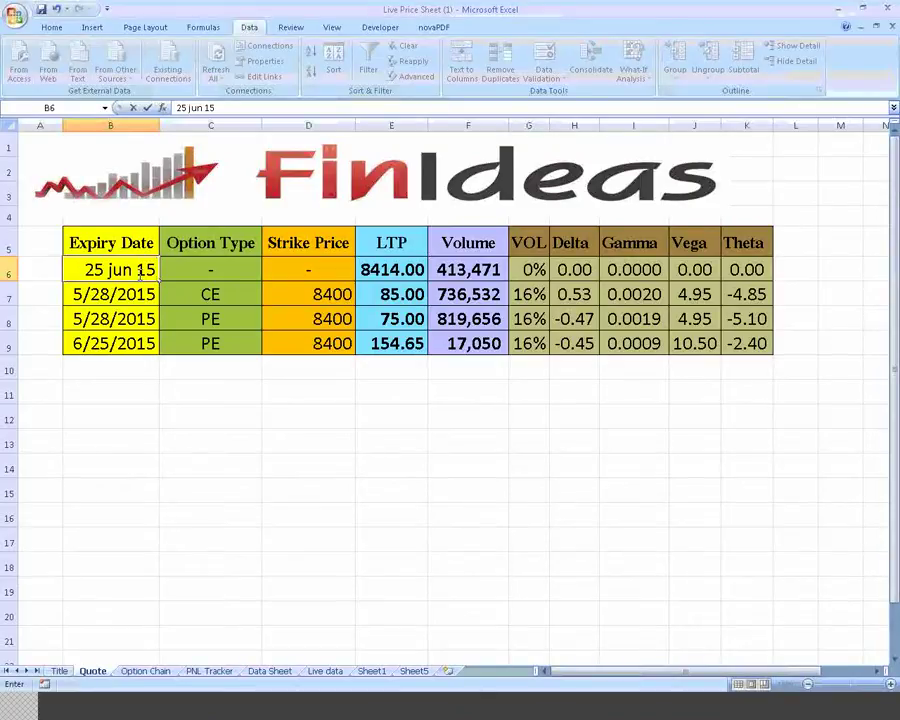
# Enter a test expiry date in the first row, then undo it to restore 5/28/2015.
pyautogui.press('Return')
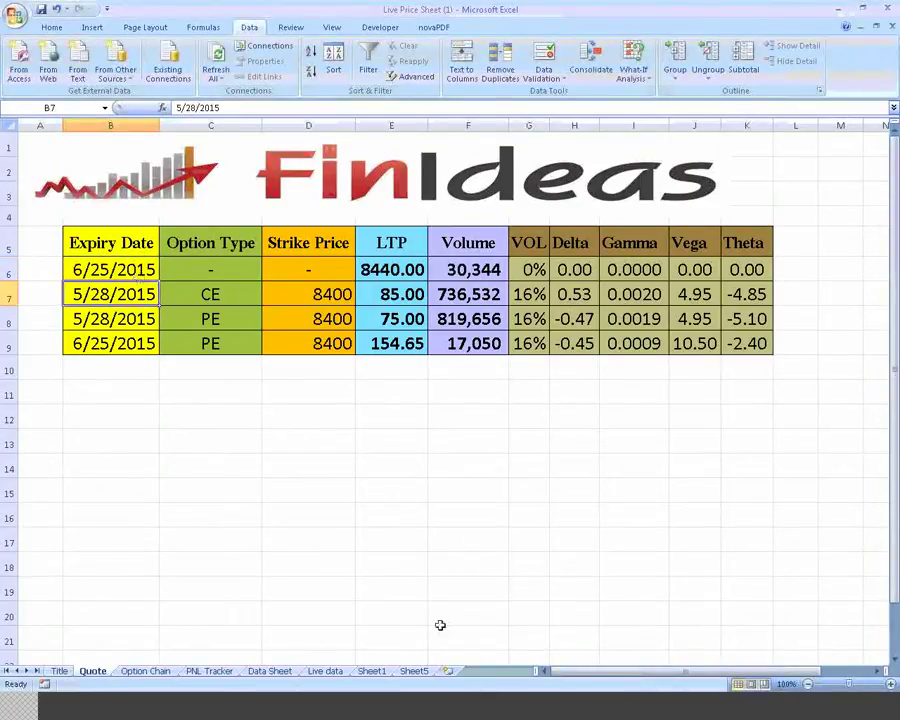
pyautogui.write('???')
pyautogui.press('Return')
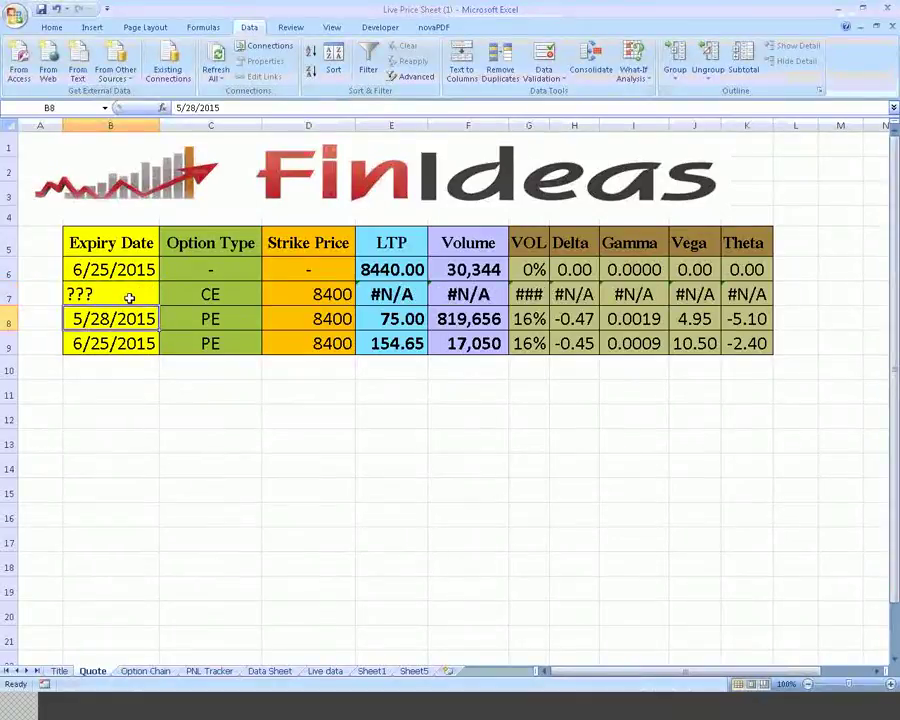
pyautogui.click(128, 293)
pyautogui.hotkey('ctrl', 'z')
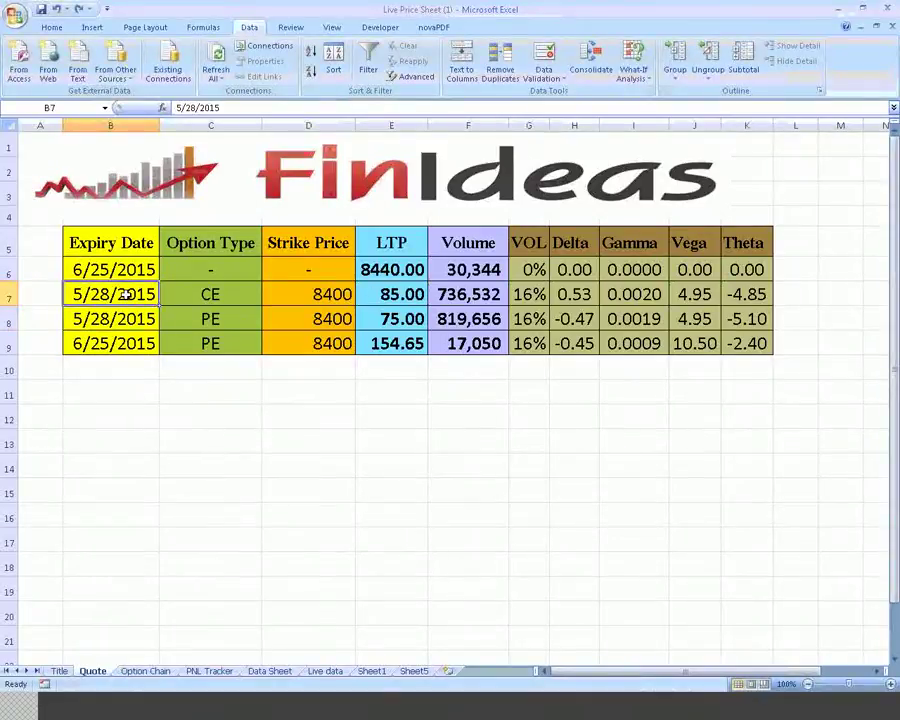
# Copy the 5/28/2015 expiry from row 7 into the futures row's expiry cell.
pyautogui.click(123, 269)
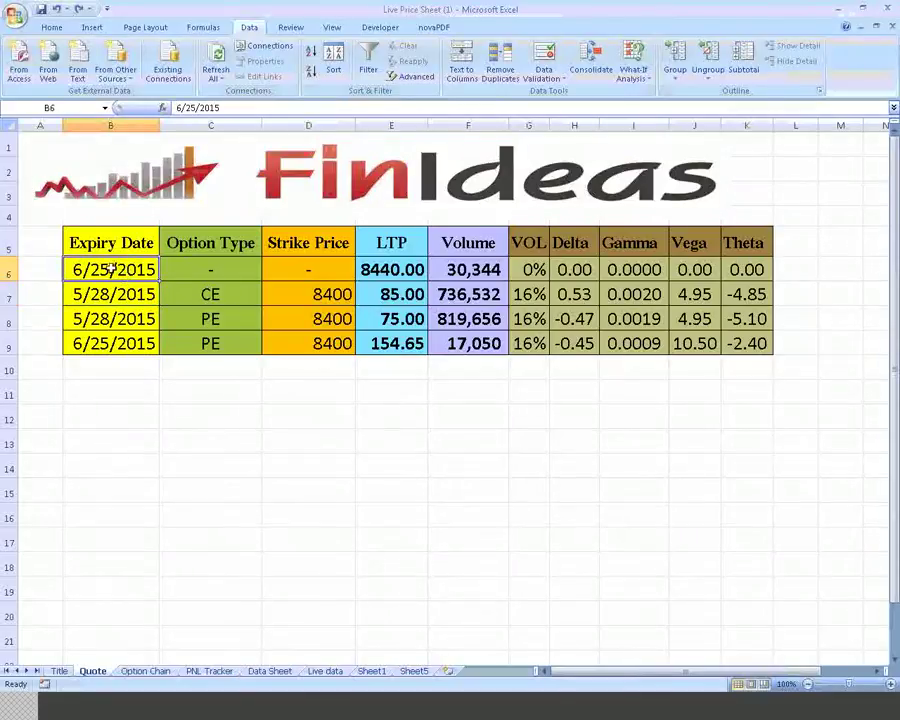
pyautogui.click(397, 269)
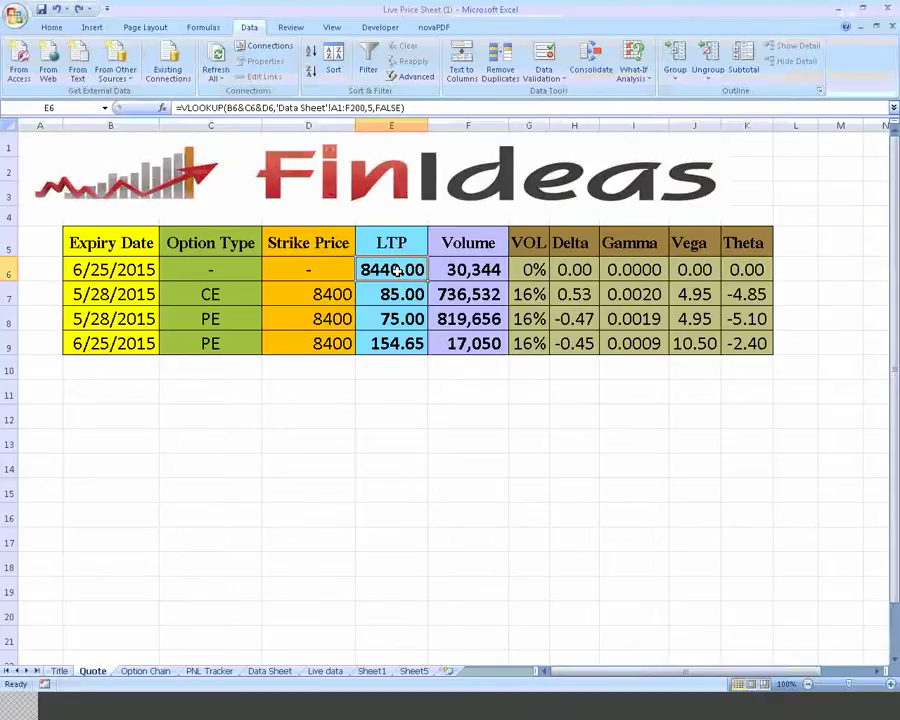
pyautogui.click(139, 270)
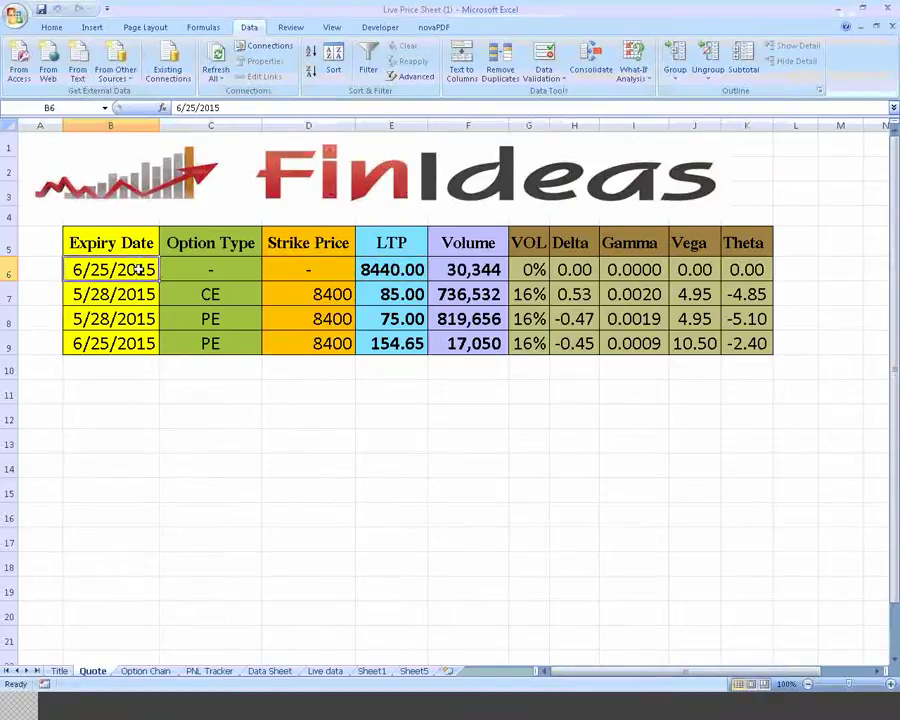
pyautogui.press('Down')
pyautogui.hotkey('ctrl', 'c')
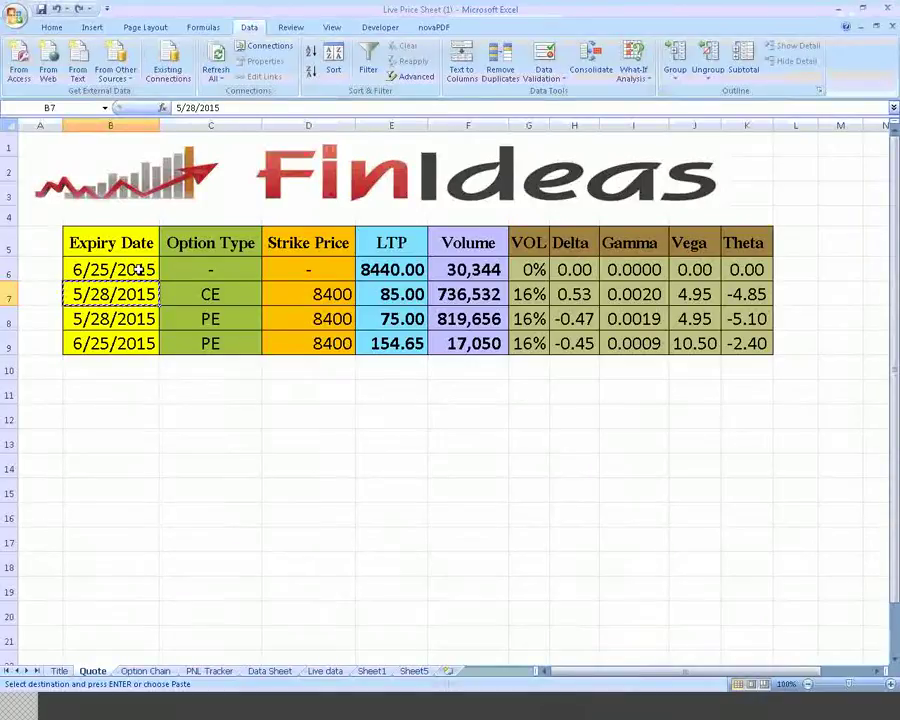
pyautogui.press('Up')
pyautogui.hotkey('ctrl', 'v')
# Inspect the futures row's LTP lookup formula without changing it.
pyautogui.doubleClick(390, 270)
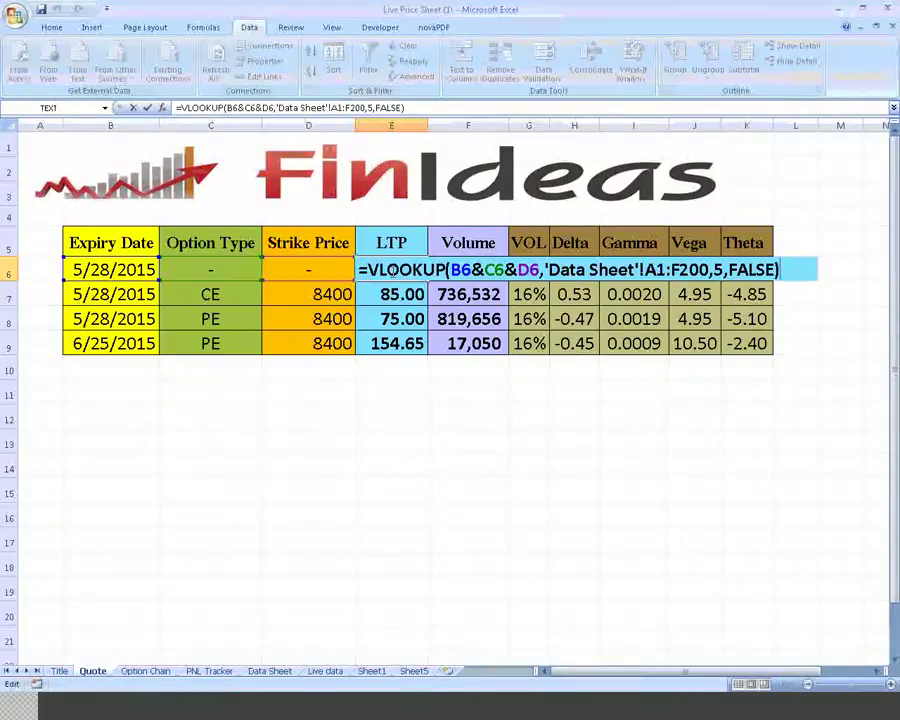
pyautogui.press('Escape')
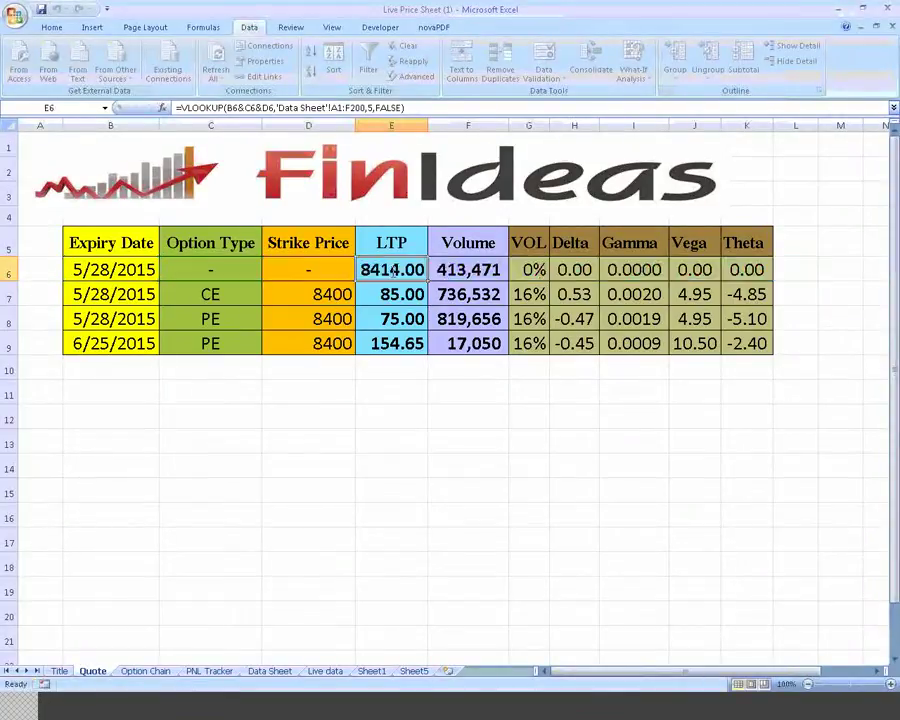
pyautogui.press('Left')
pyautogui.press('Left')
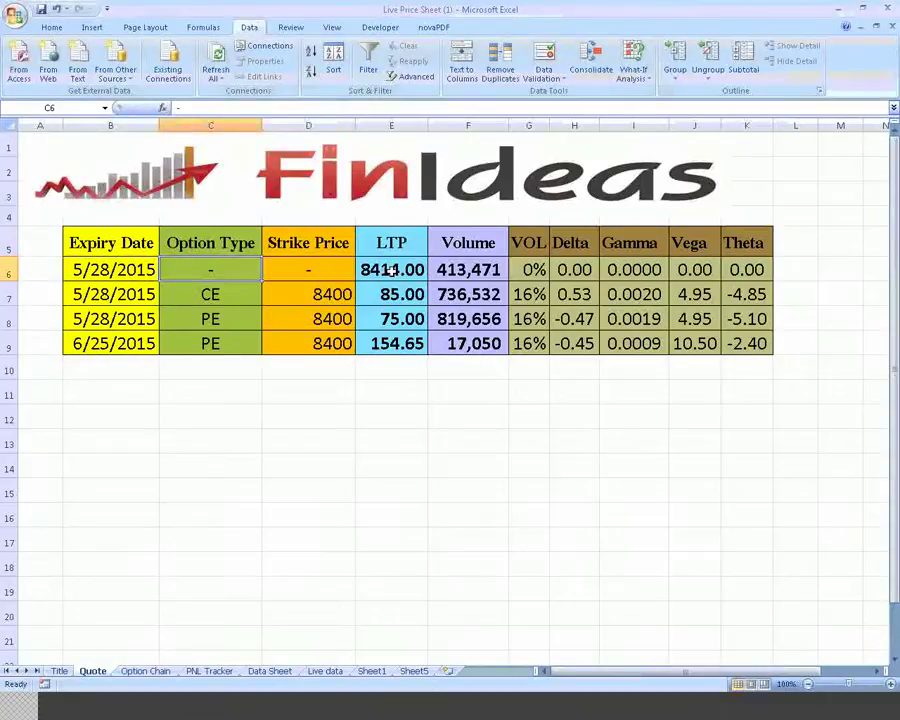
pyautogui.press('Right')
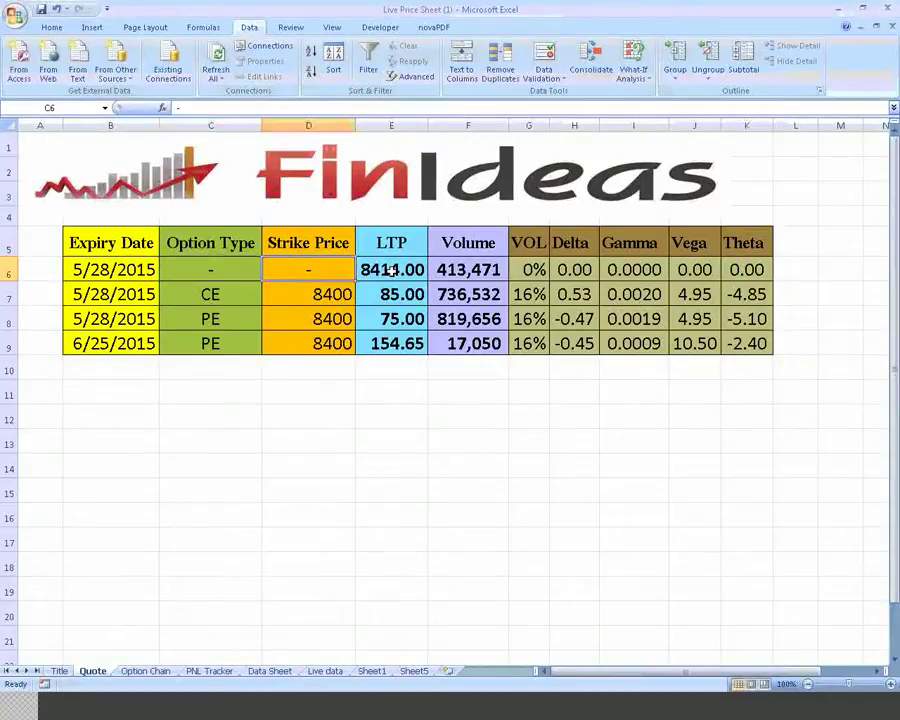
pyautogui.press('Right')
# Start replacing row 7's strike price with 8500.
pyautogui.press('Down')
pyautogui.press('Left')
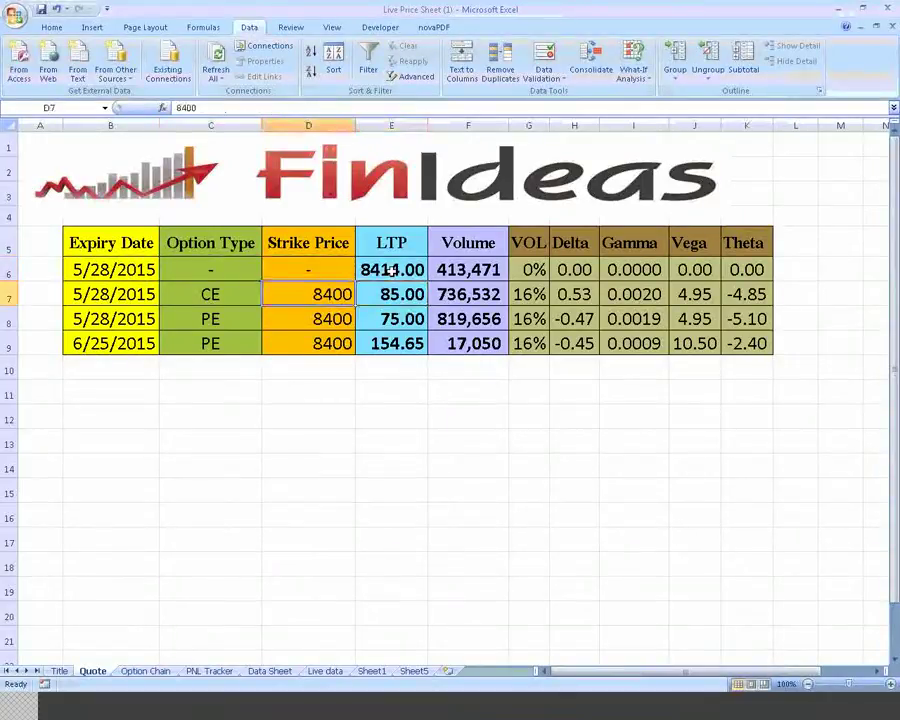
pyautogui.press('Left')
pyautogui.press('Left')
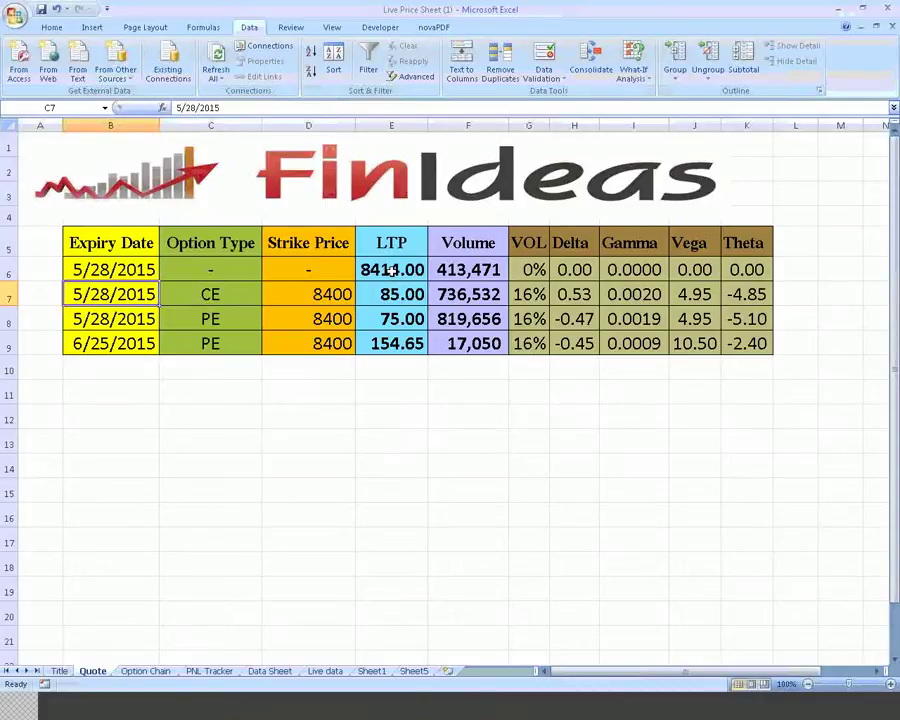
pyautogui.press('Right')
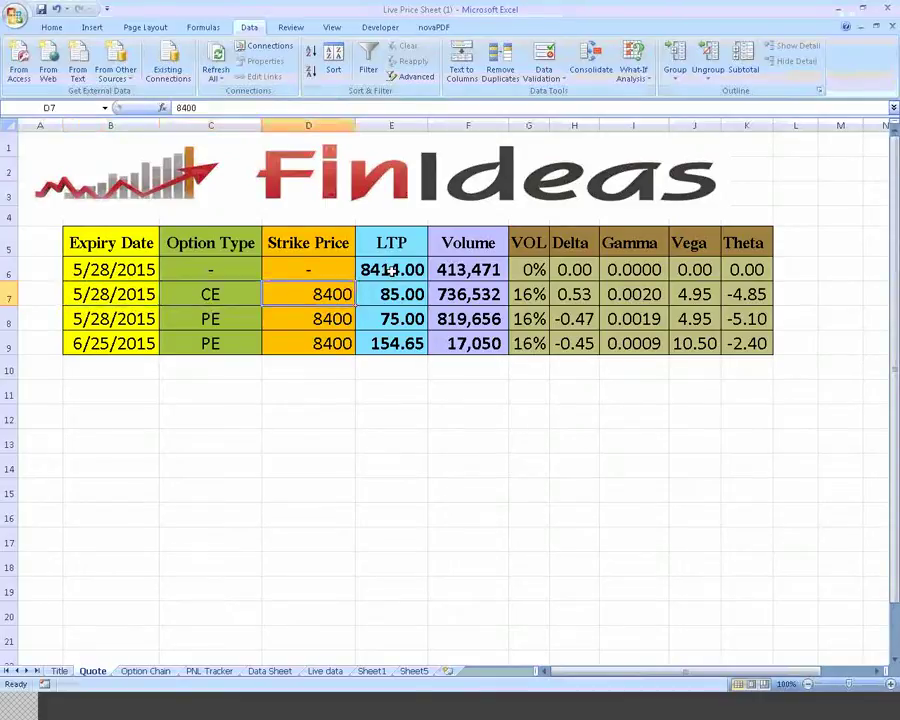
pyautogui.press('Right')
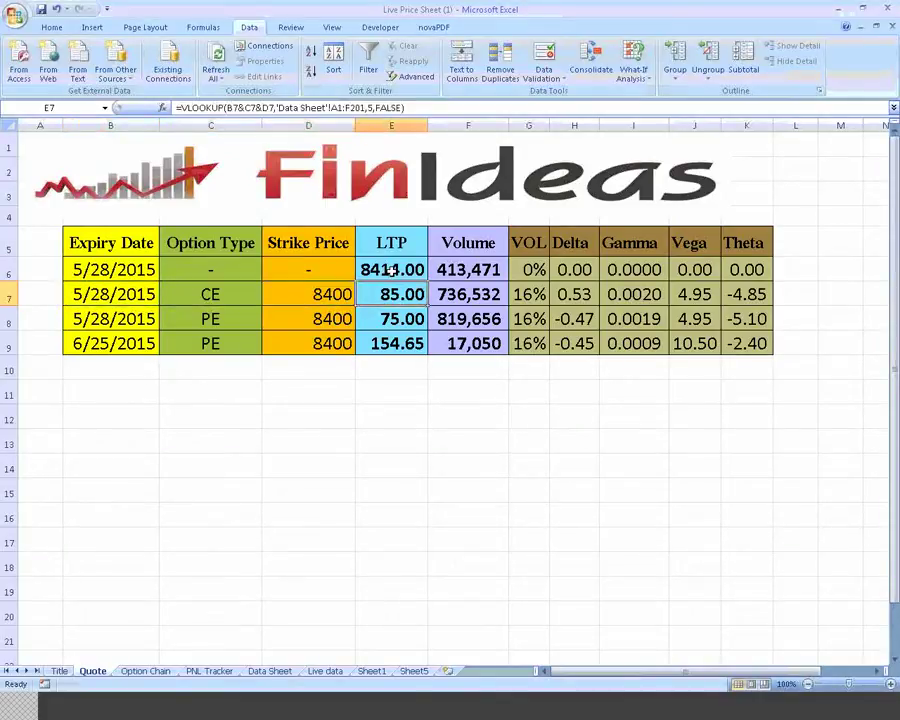
pyautogui.press('Left')
pyautogui.press('F2')
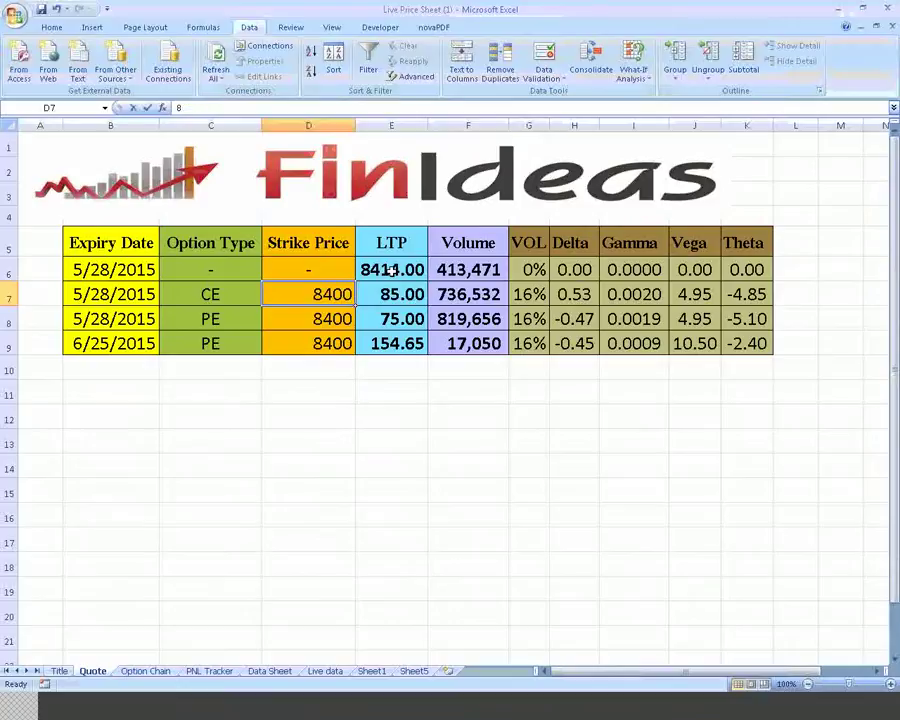
pyautogui.write('8')
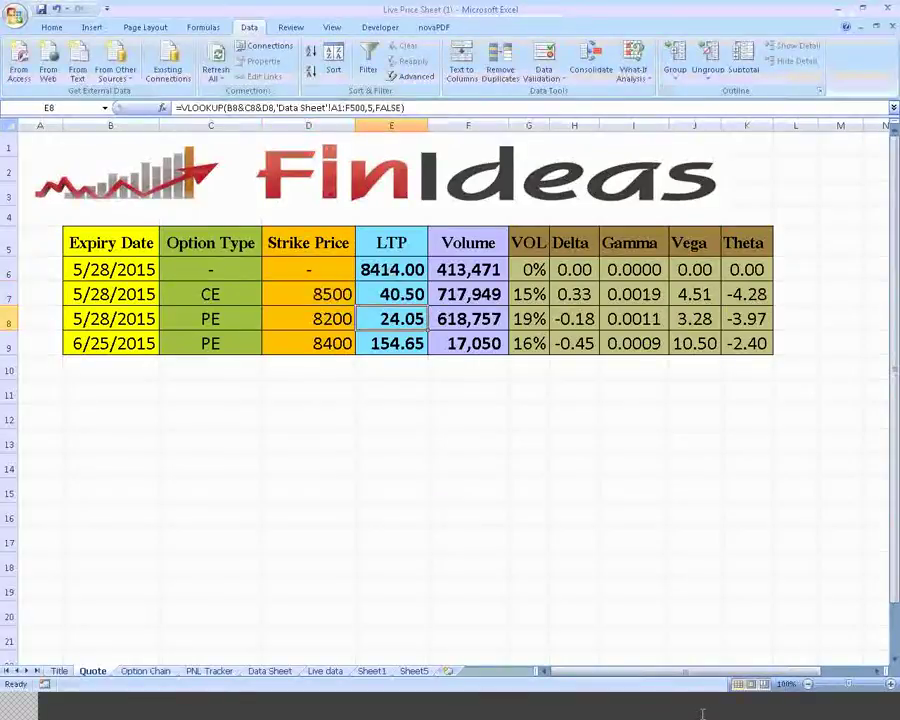
pyautogui.write('?')
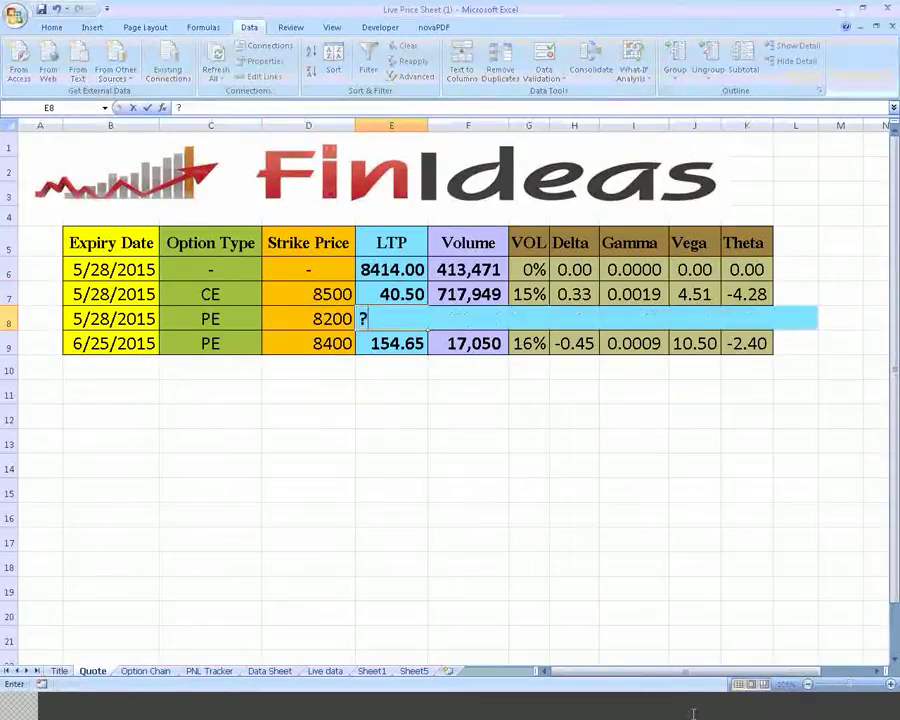
pyautogui.write('??')
pyautogui.press('Escape')
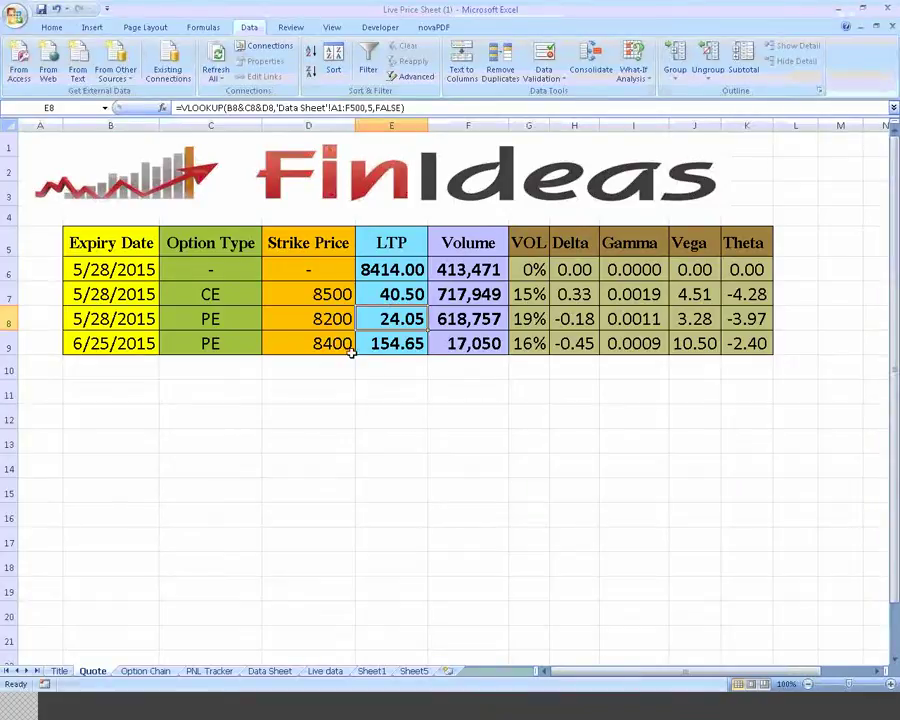
# Select row 8's strike in D8 and begin typing 8500.
pyautogui.click(316, 314)
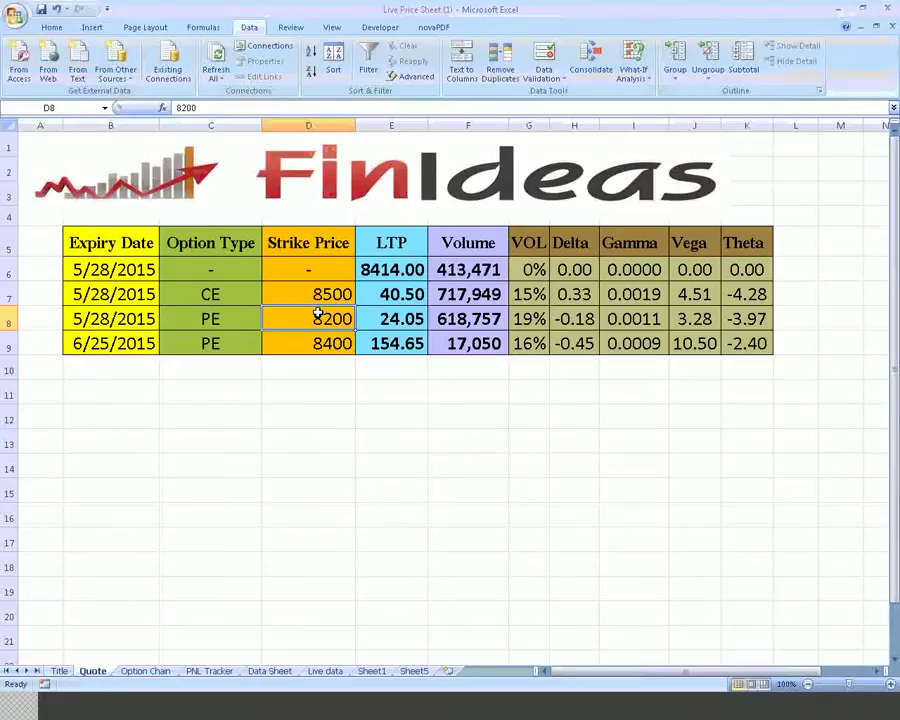
pyautogui.write('8')
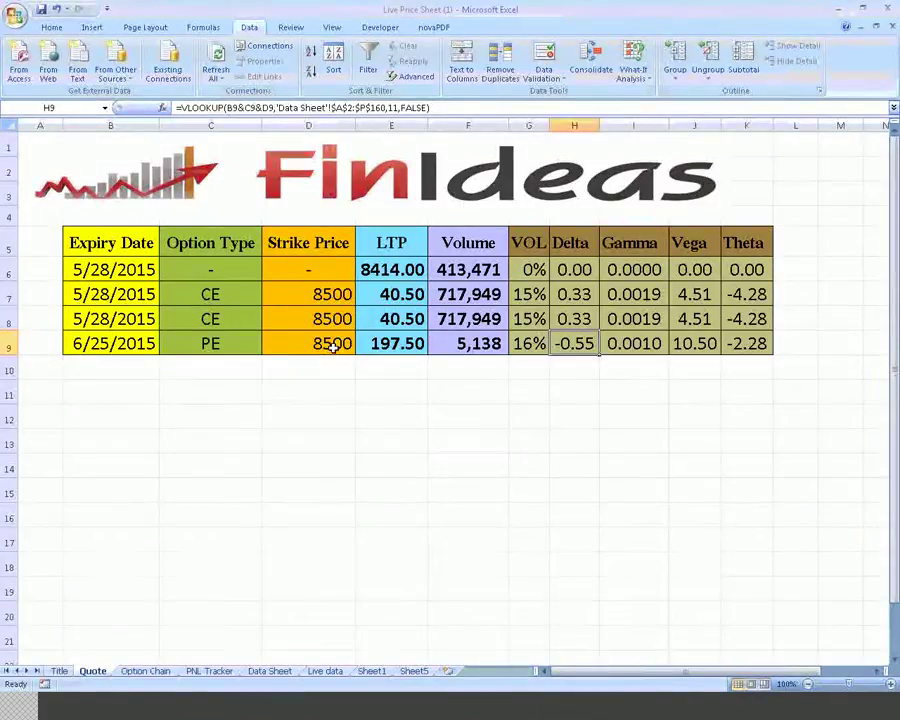
# Review row 9's LTP, volume, Theta and option type, then go to Option Chain.
pyautogui.press('Left')
pyautogui.press('Left')
pyautogui.press('Left')
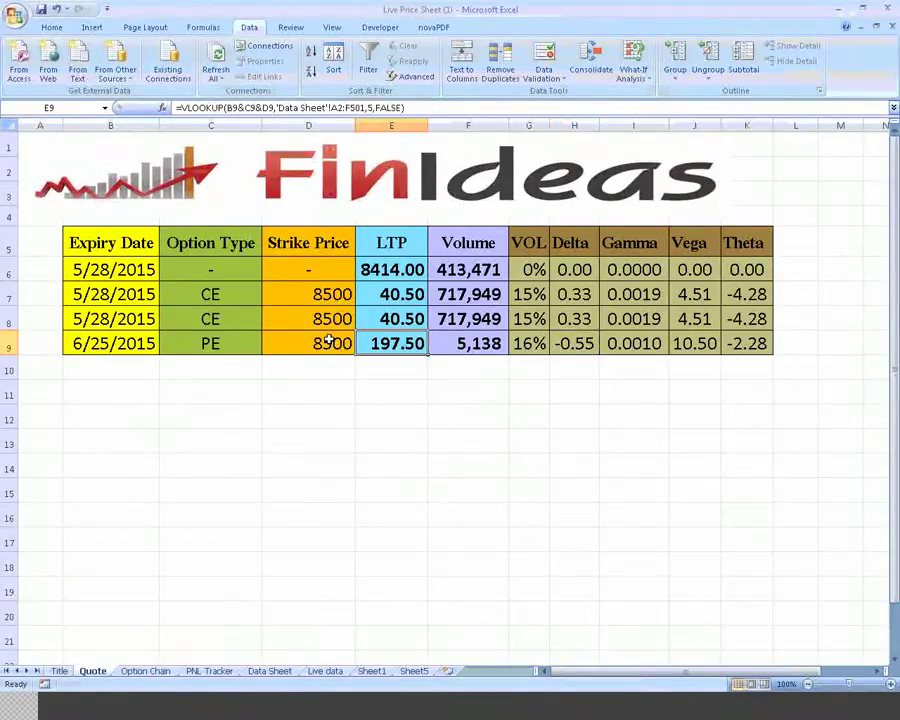
pyautogui.press('Right')
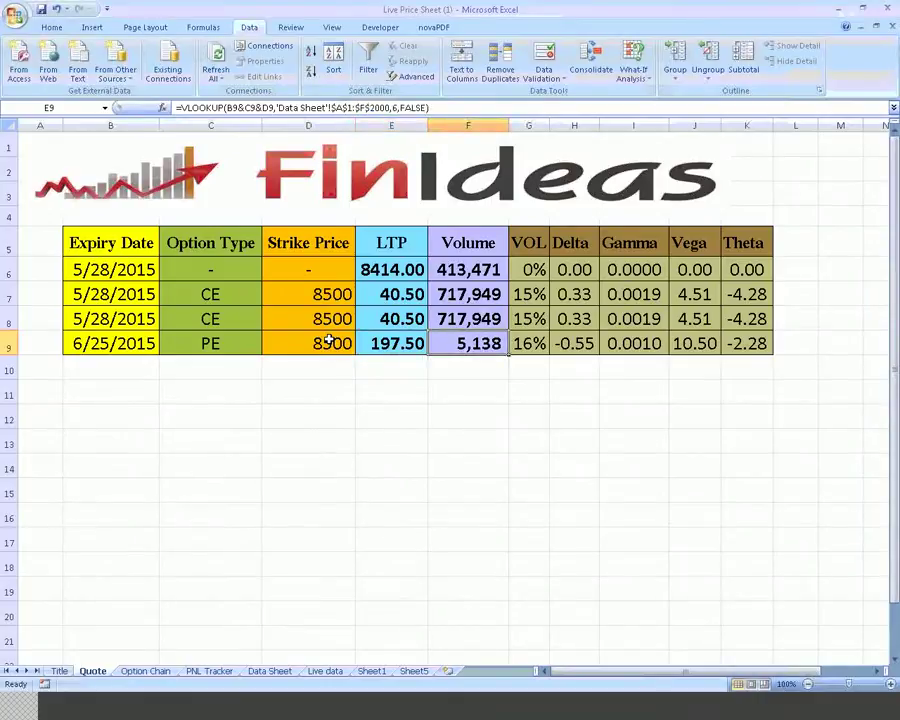
pyautogui.press('Right')
pyautogui.press('Right')
pyautogui.press('Right')
pyautogui.press('Right')
pyautogui.press('Right')
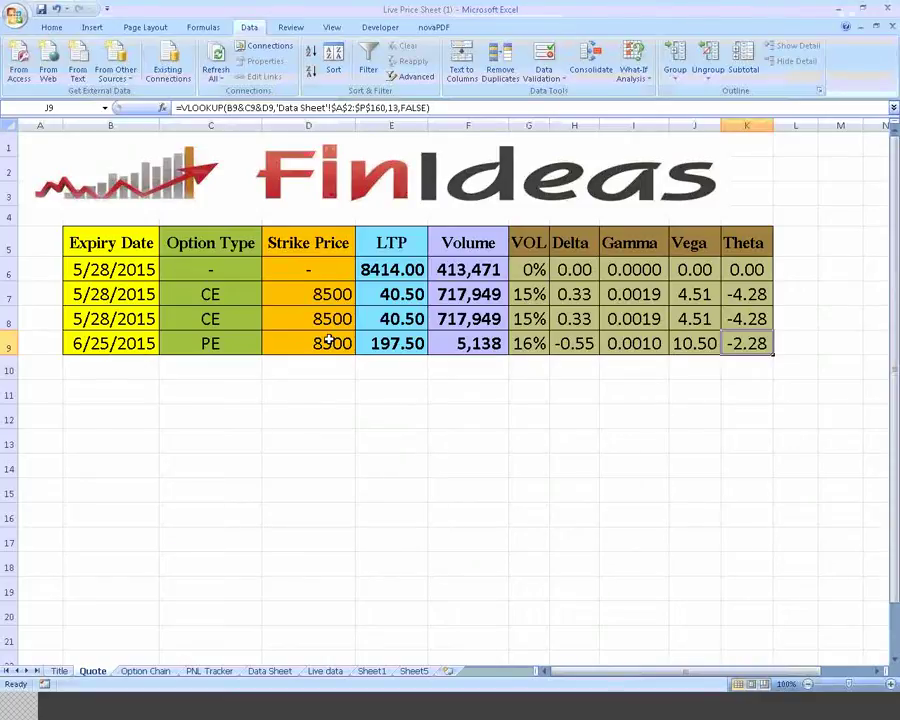
pyautogui.click(210, 343)
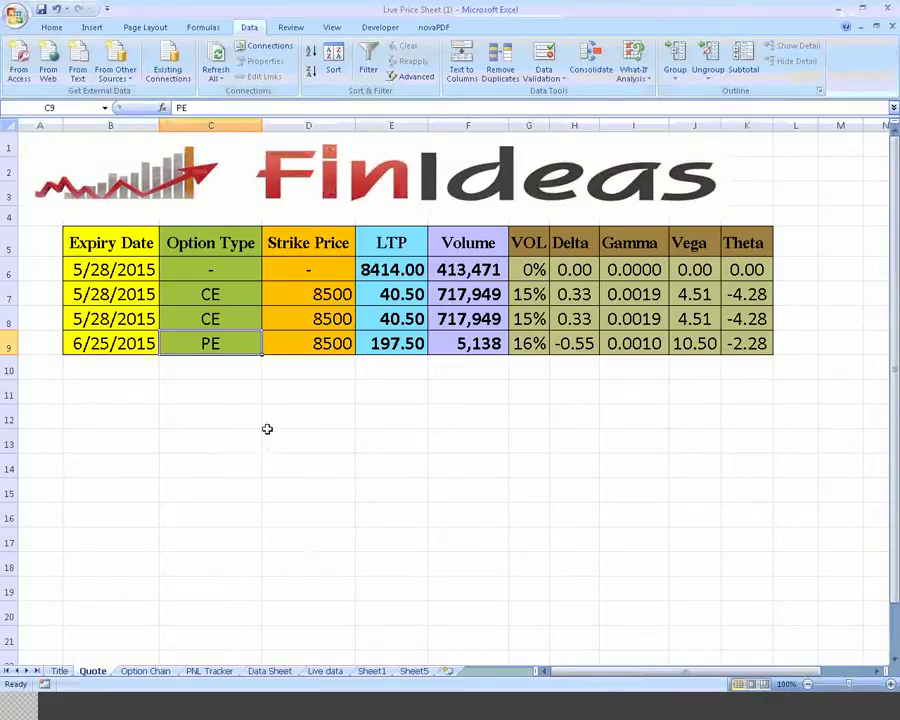
pyautogui.hotkey('ctrl', 'pagedown')
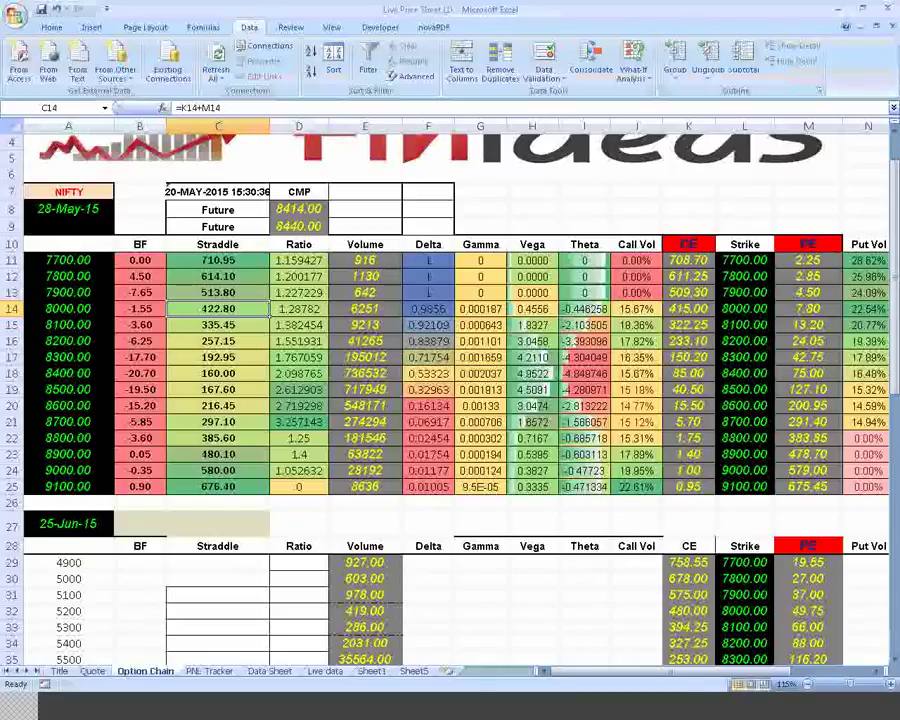
pyautogui.hscroll(3, 450, 400)
pyautogui.click(314, 373)
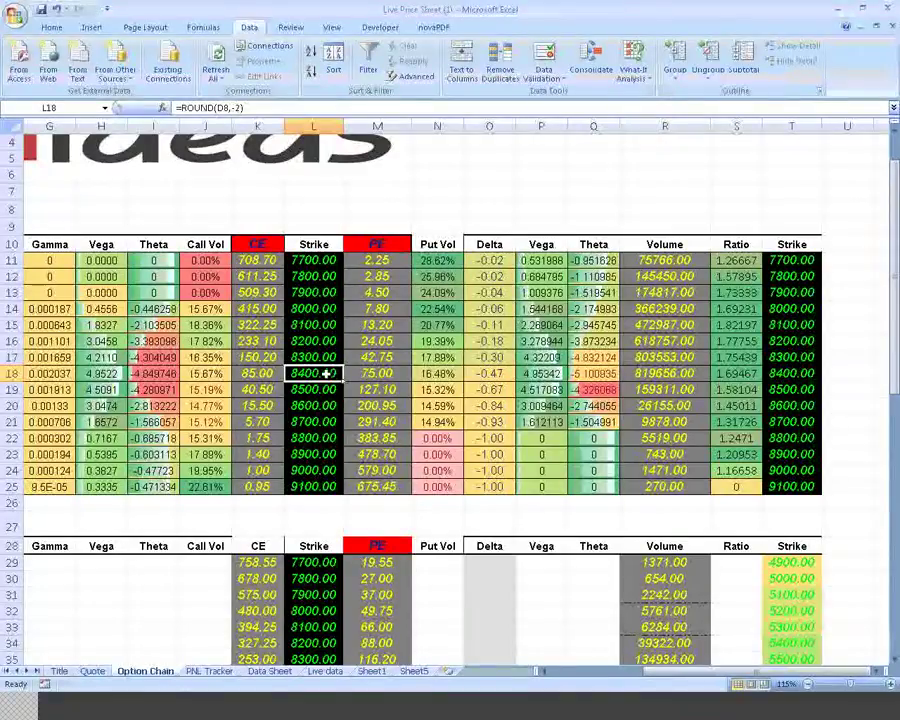
pyautogui.scroll(1, 326, 373)
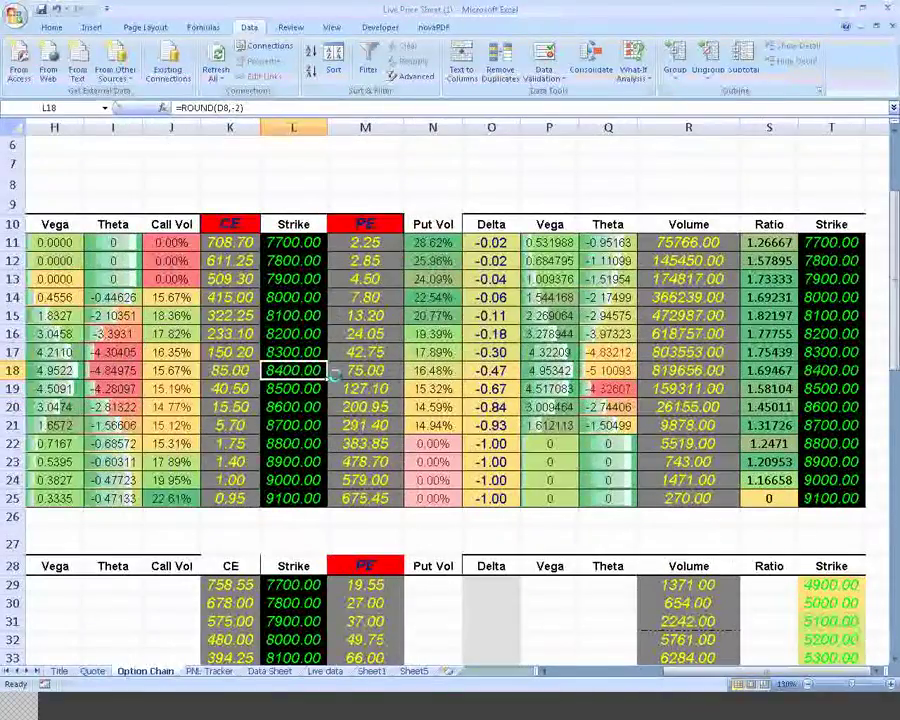
pyautogui.scroll(1, 334, 372)
pyautogui.click(336, 341)
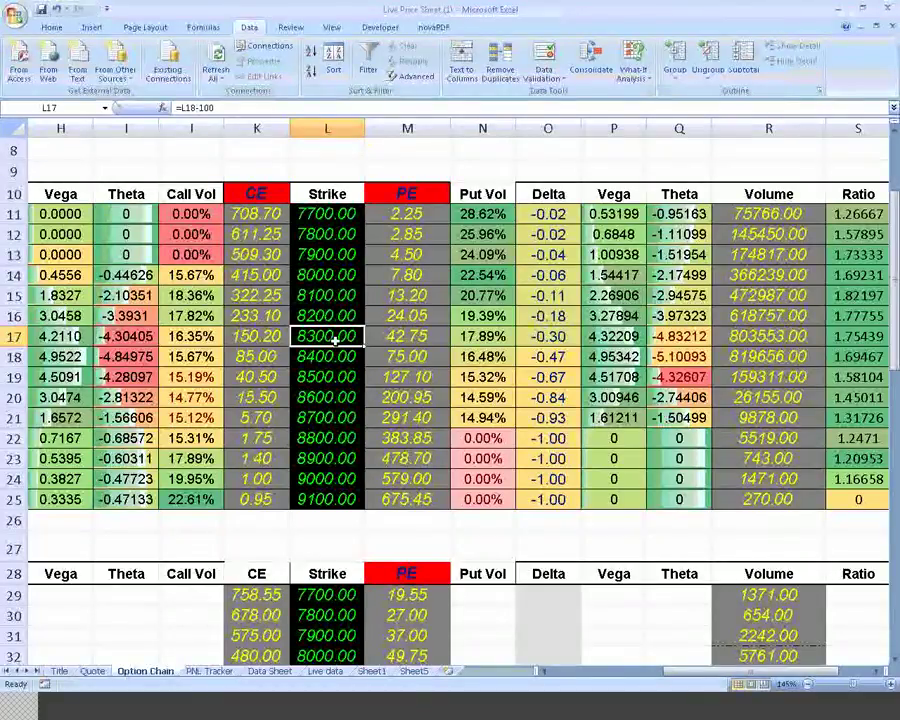
pyautogui.press('Left')
pyautogui.press('Left')
pyautogui.press('Down')
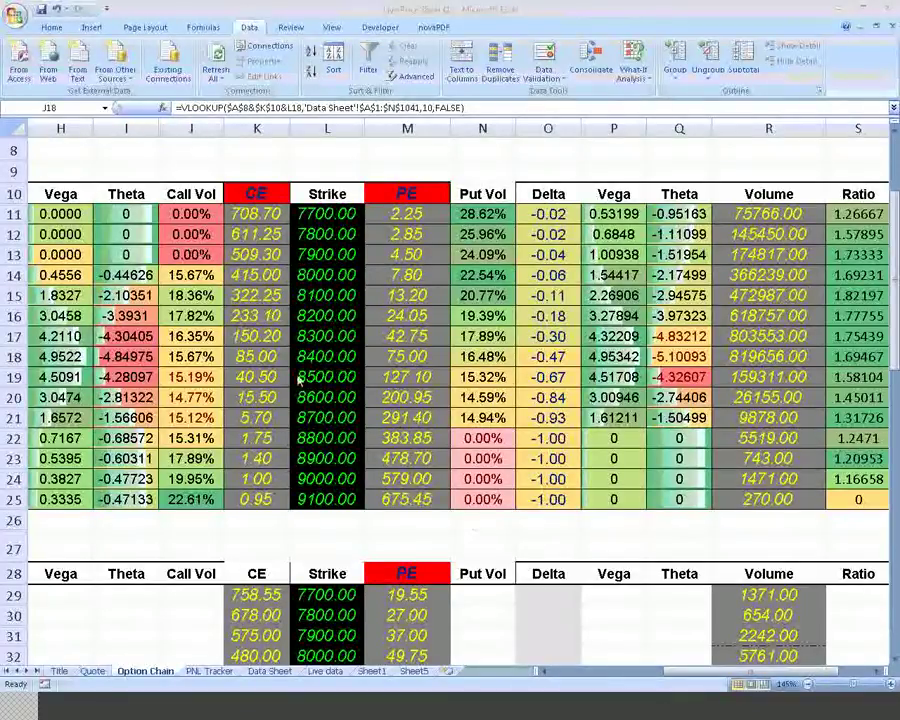
pyautogui.press('Right')
pyautogui.press('Left')
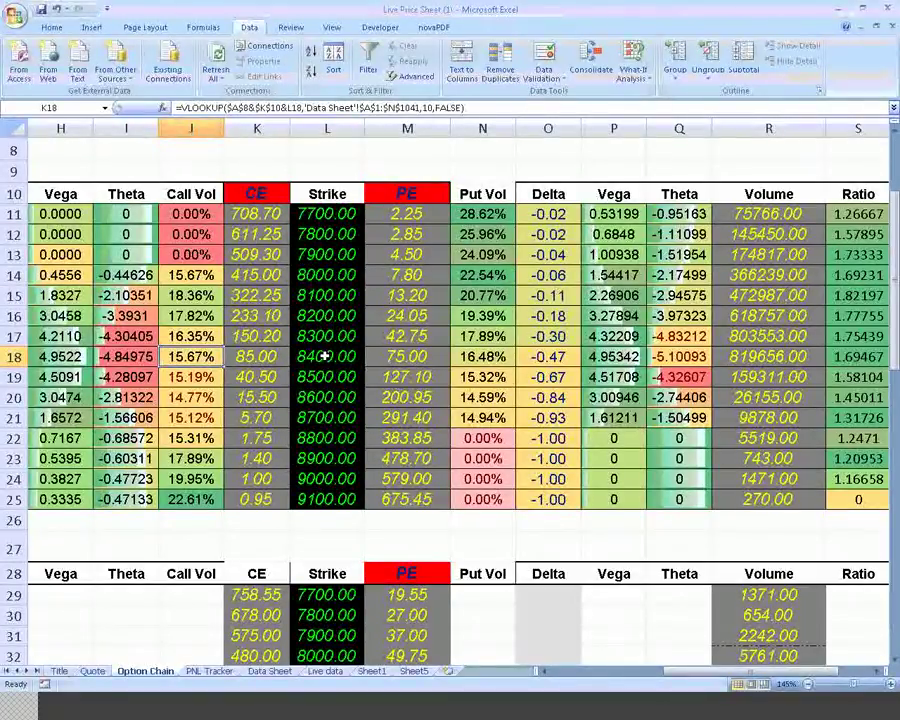
pyautogui.press('Left')
pyautogui.press('Left')
pyautogui.press('Left')
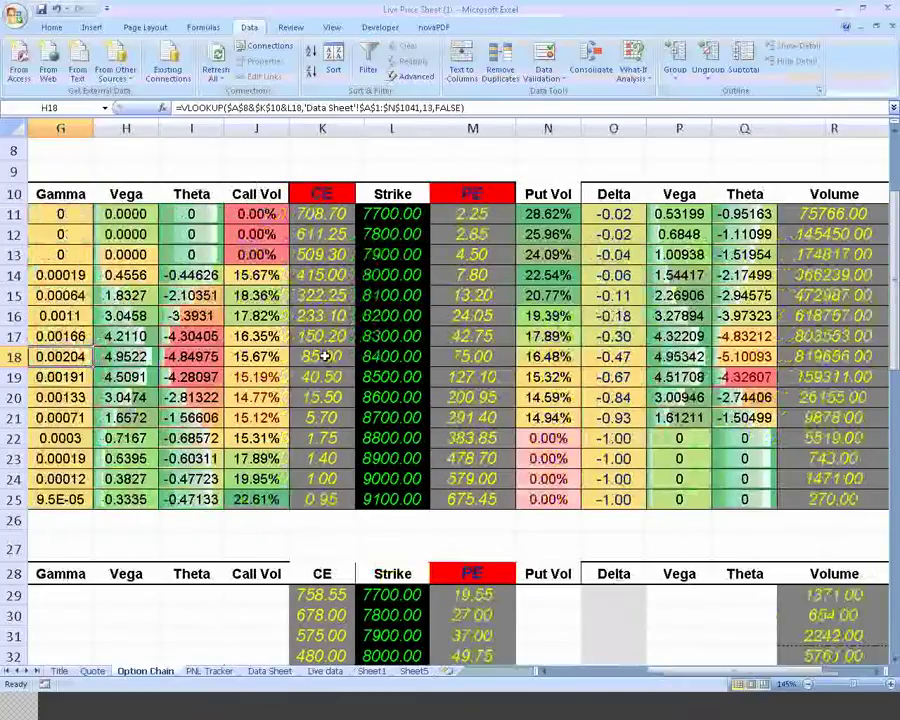
pyautogui.press('Left')
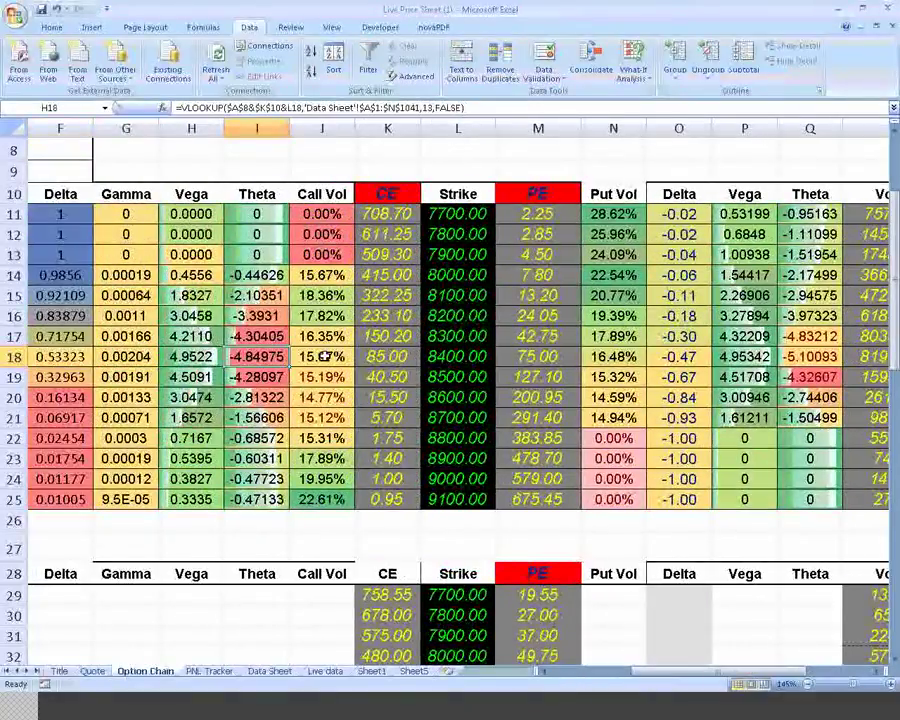
pyautogui.press('Left')
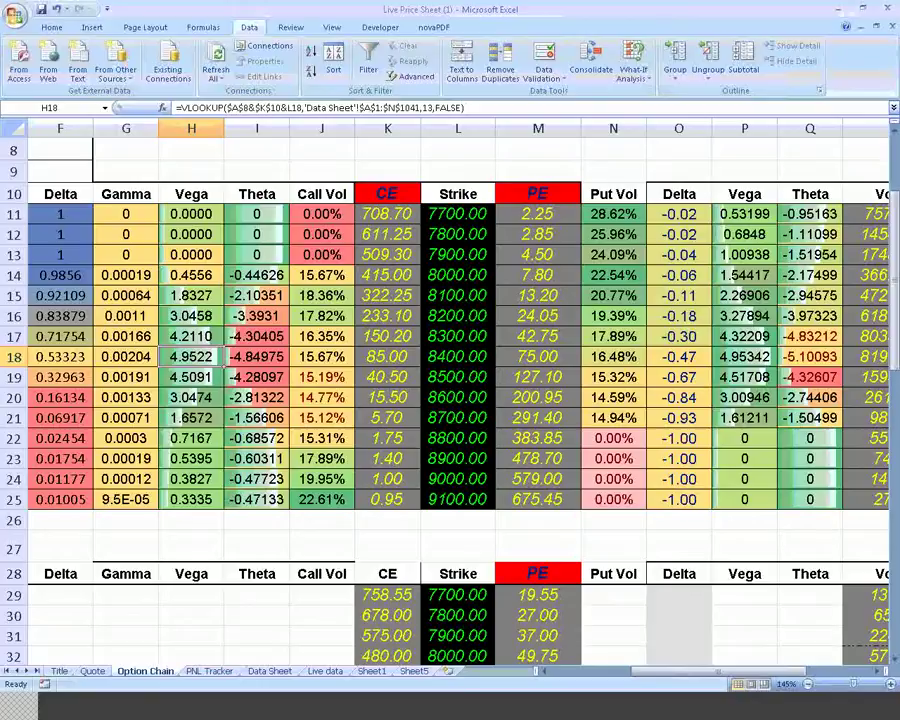
pyautogui.click(271, 254)
pyautogui.press('Down')
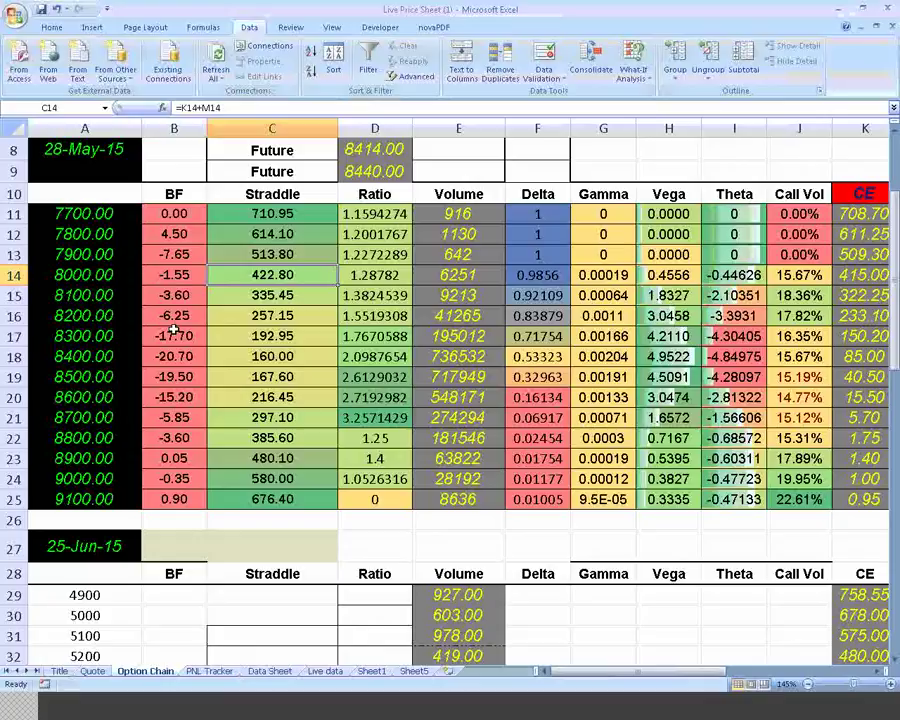
pyautogui.click(177, 275)
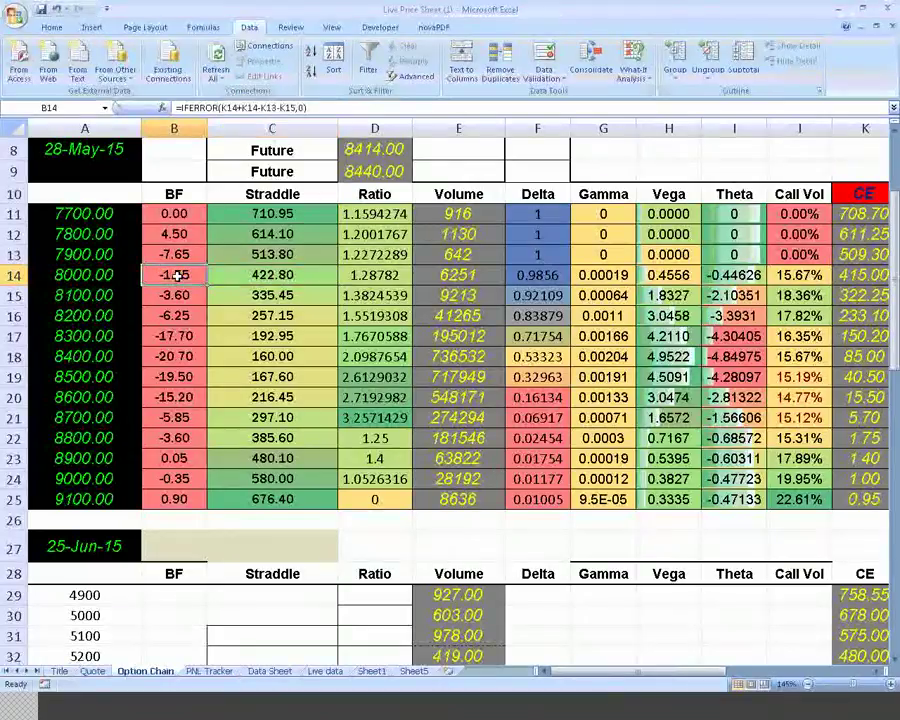
pyautogui.press('Right')
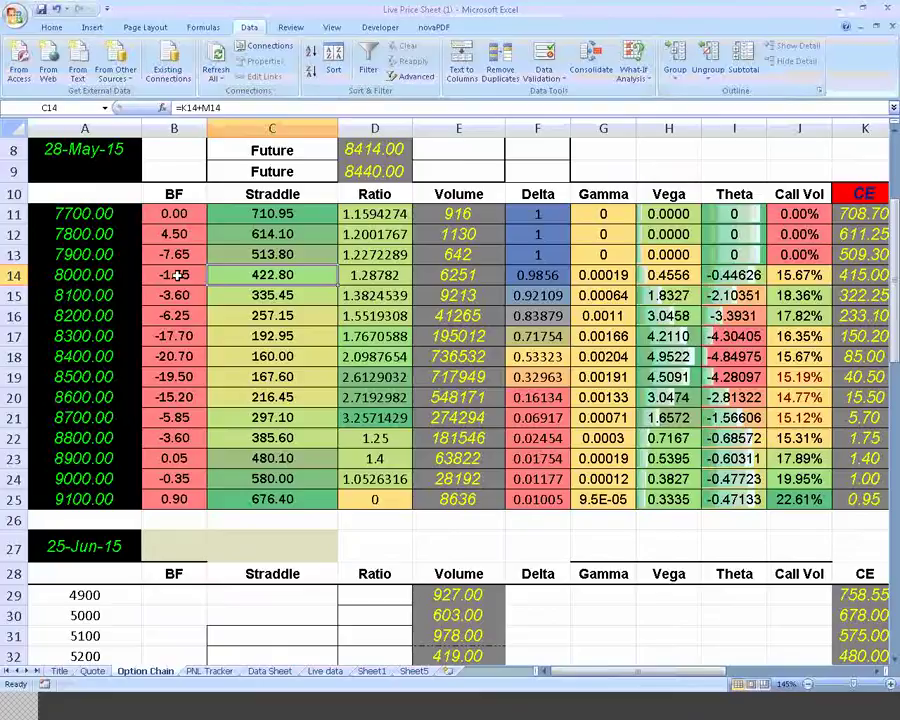
pyautogui.keyDown('ctrl'); pyautogui.scroll(1, 176, 274); pyautogui.keyUp('ctrl')
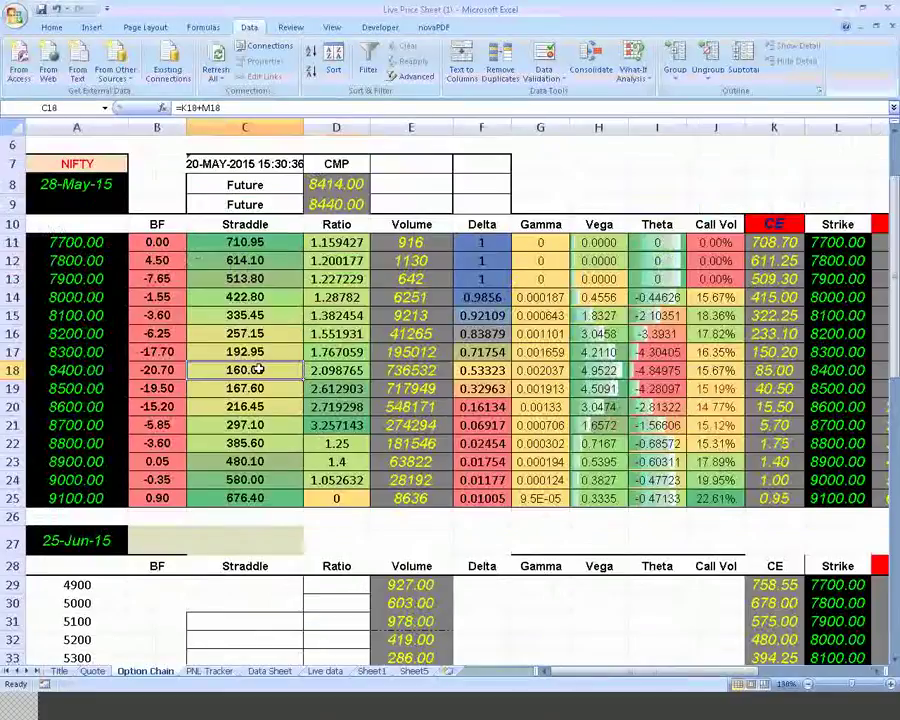
pyautogui.scroll(-1, 258, 370)
pyautogui.click(258, 370)
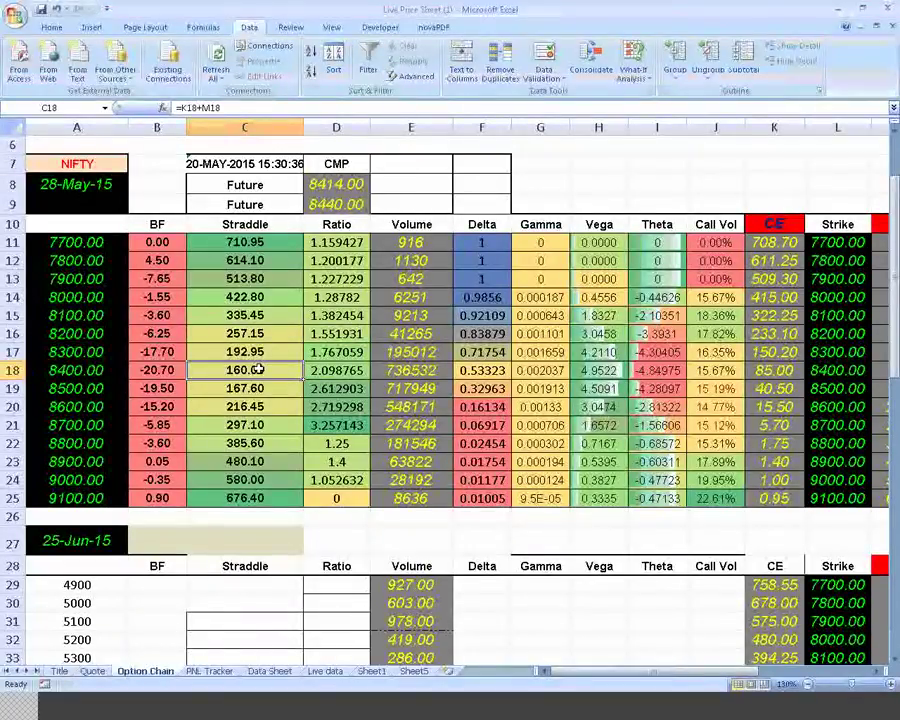
# Begin the Straddle formula in C18 with an equals sign.
pyautogui.write('=')
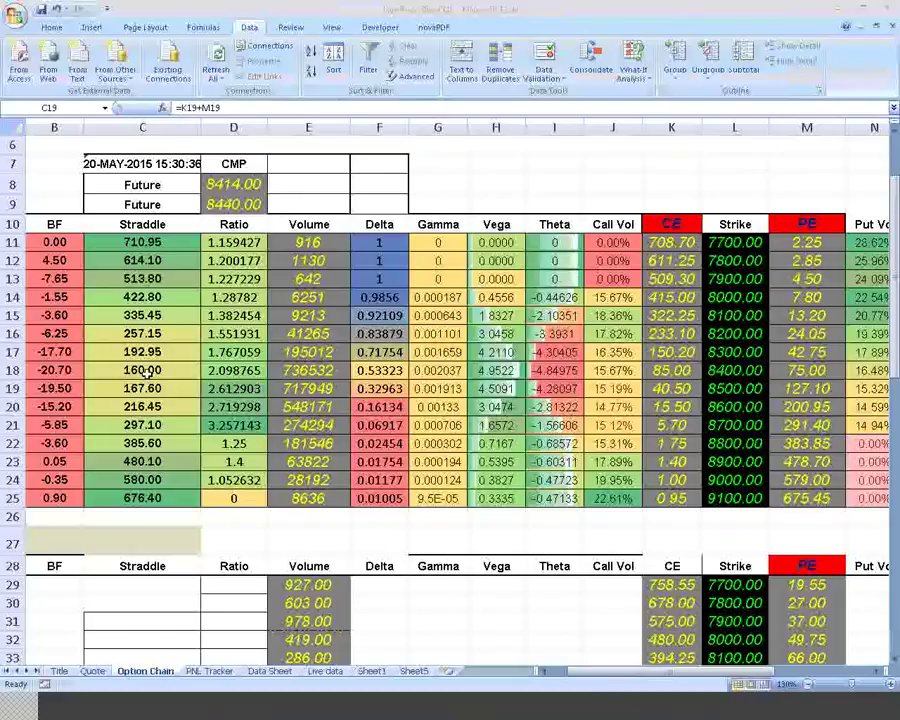
# Enter =K18+M18 in C18 so the 8400 Straddle adds 85.00 and 75.00 to 160.00.
pyautogui.click(145, 370)
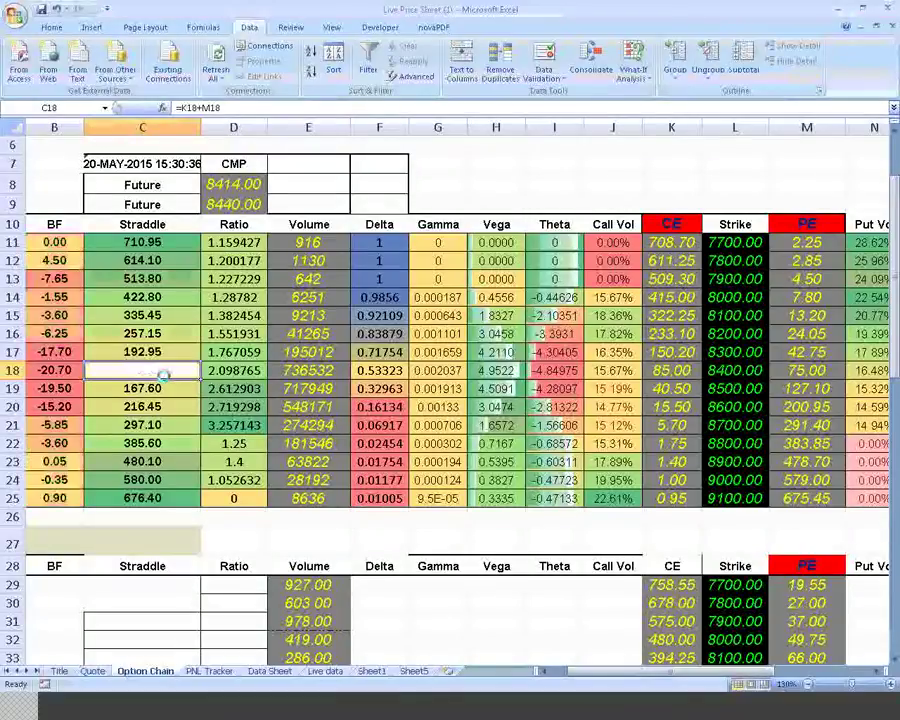
pyautogui.press('Left')
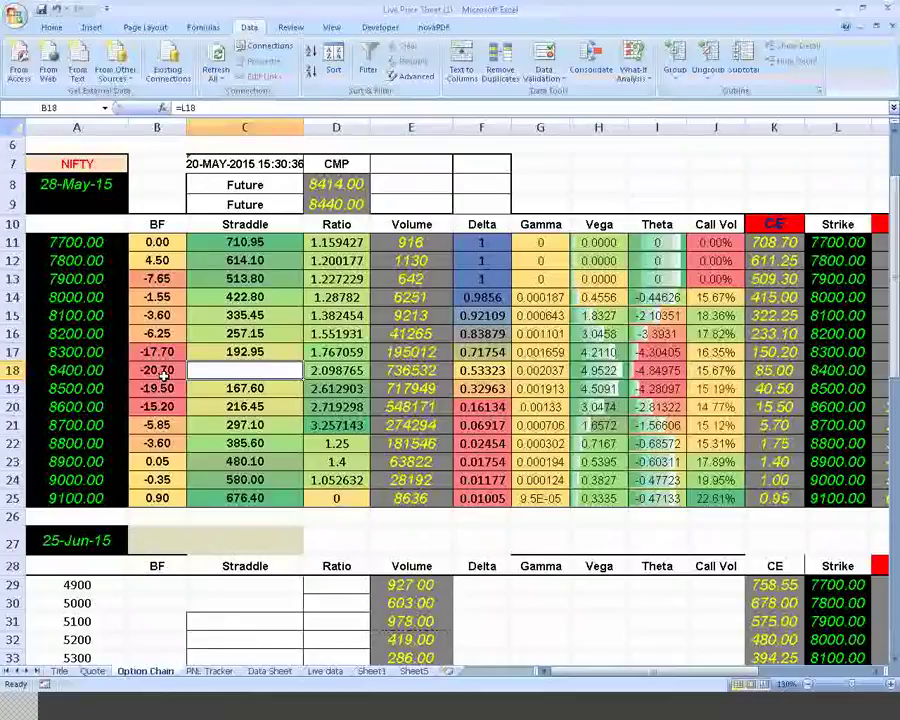
pyautogui.press('Right')
pyautogui.write('=')
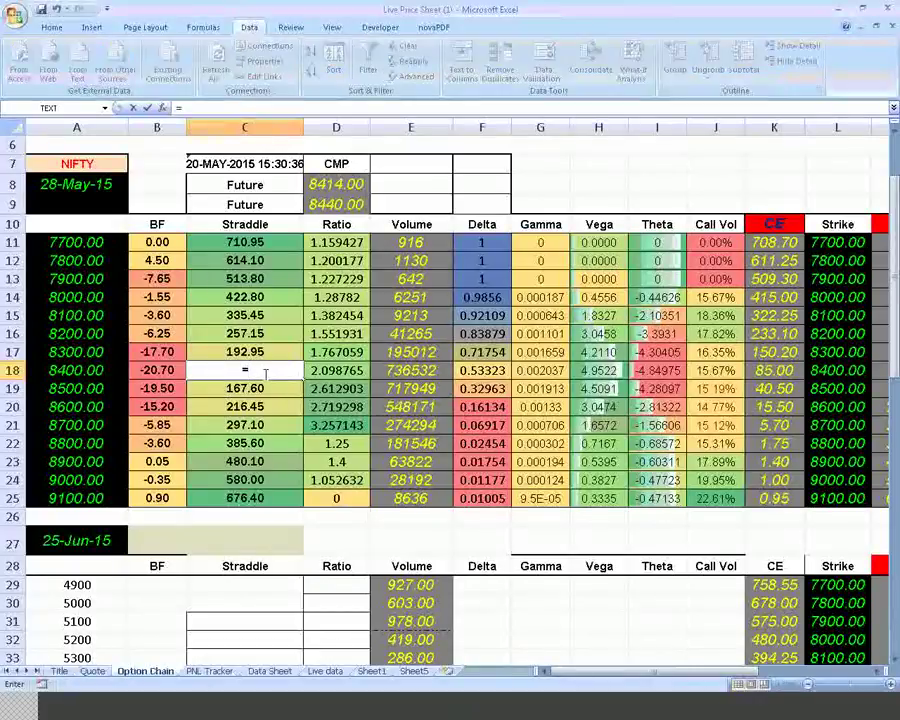
pyautogui.click(787, 372)
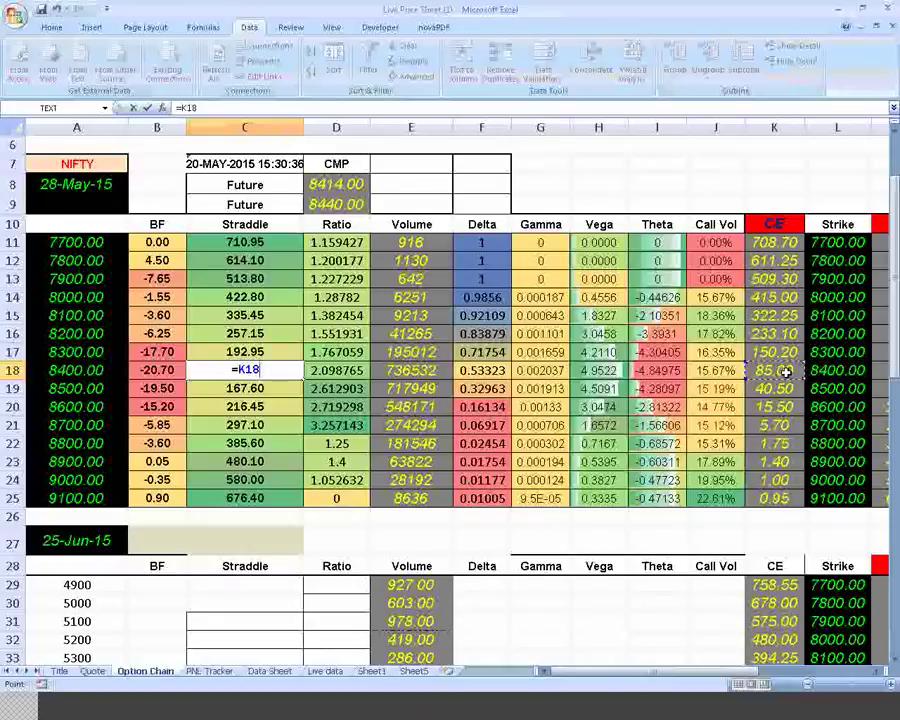
pyautogui.write('+D18')
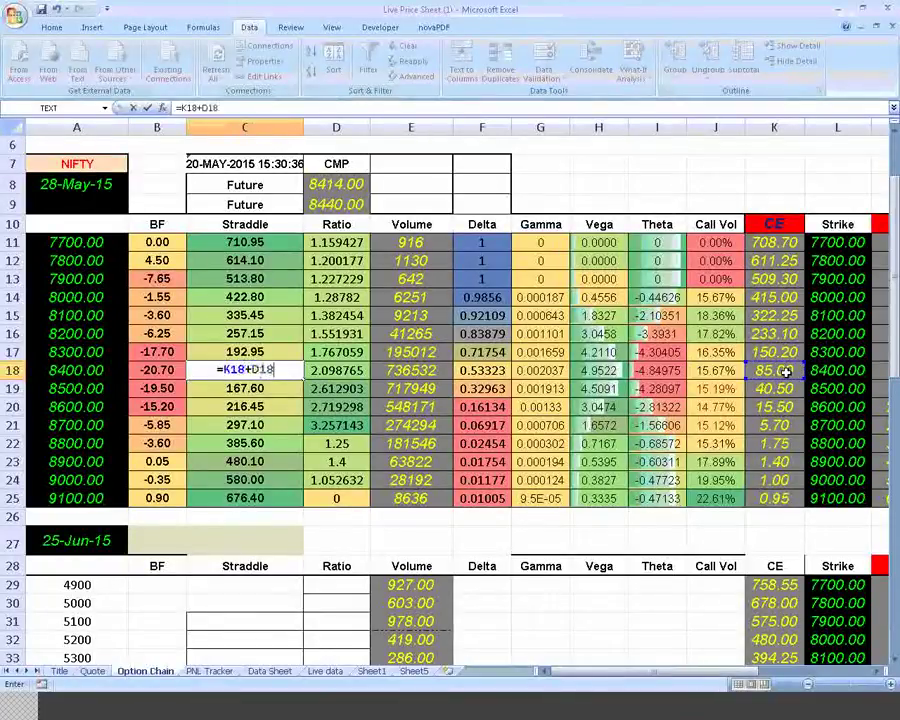
pyautogui.press('Right')
pyautogui.press('Right')
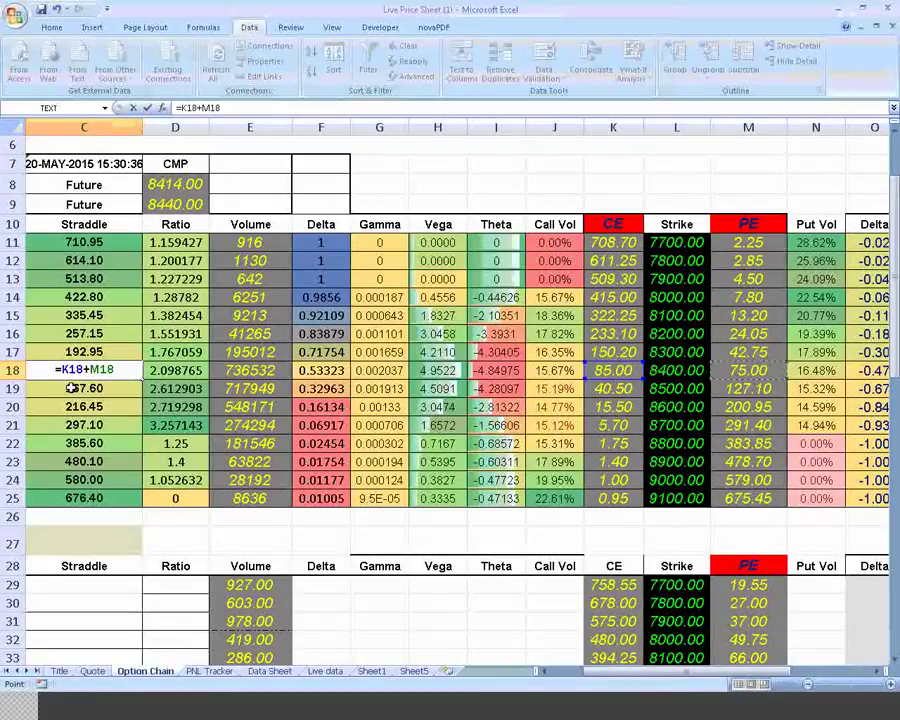
pyautogui.hscroll(-2, 71, 388)
pyautogui.press('Return')
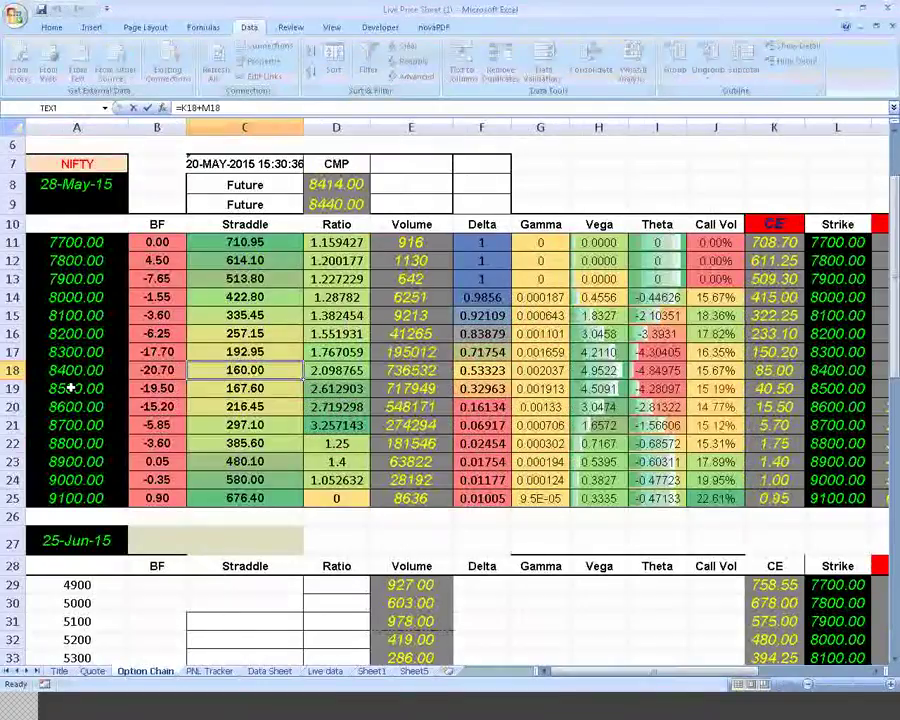
pyautogui.press('Escape')
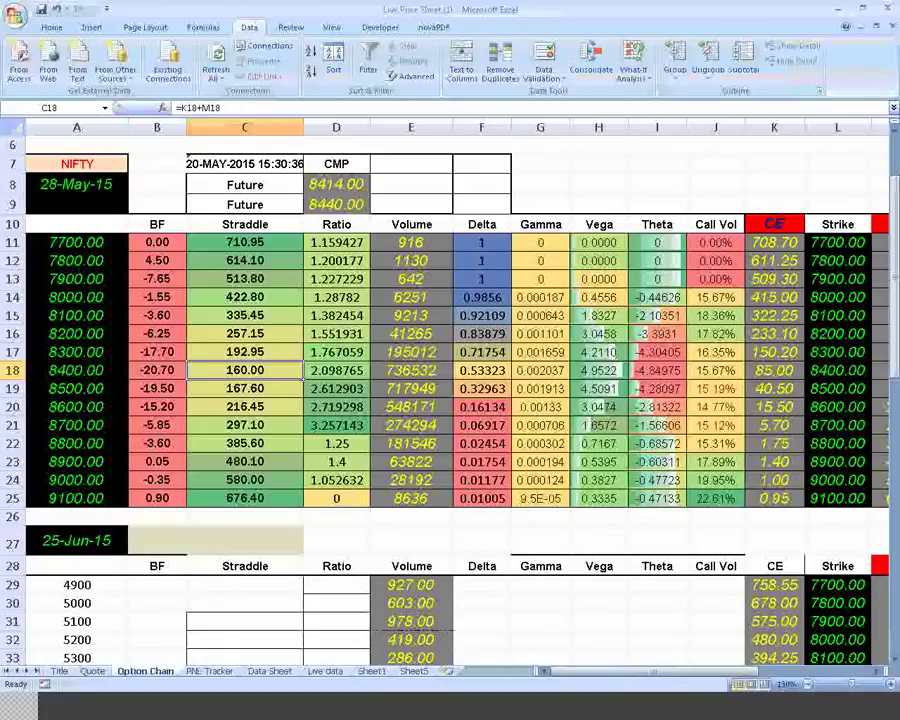
pyautogui.click(765, 371)
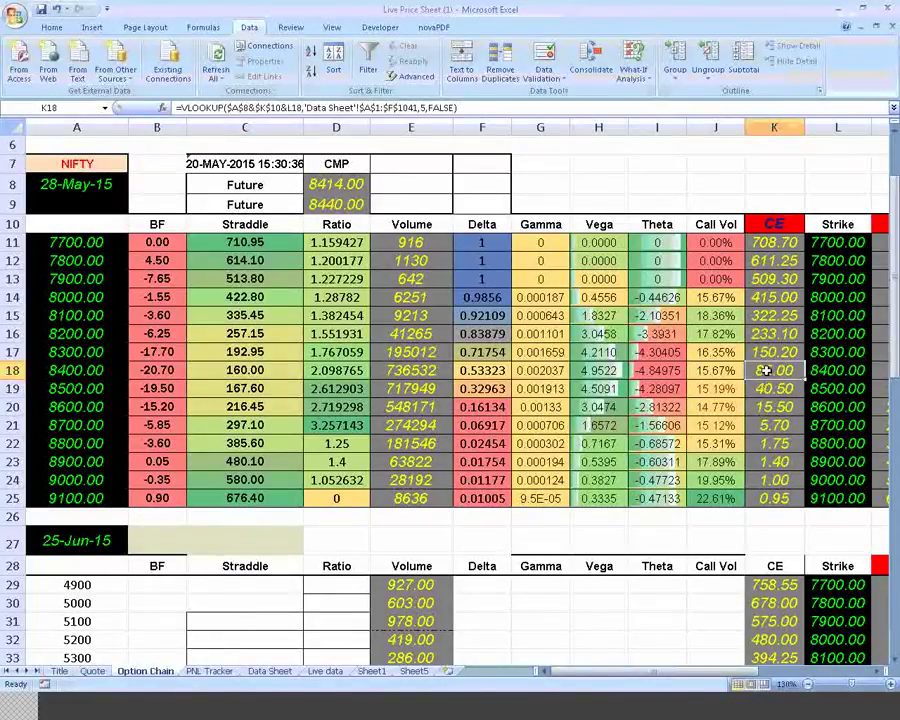
pyautogui.click(250, 371)
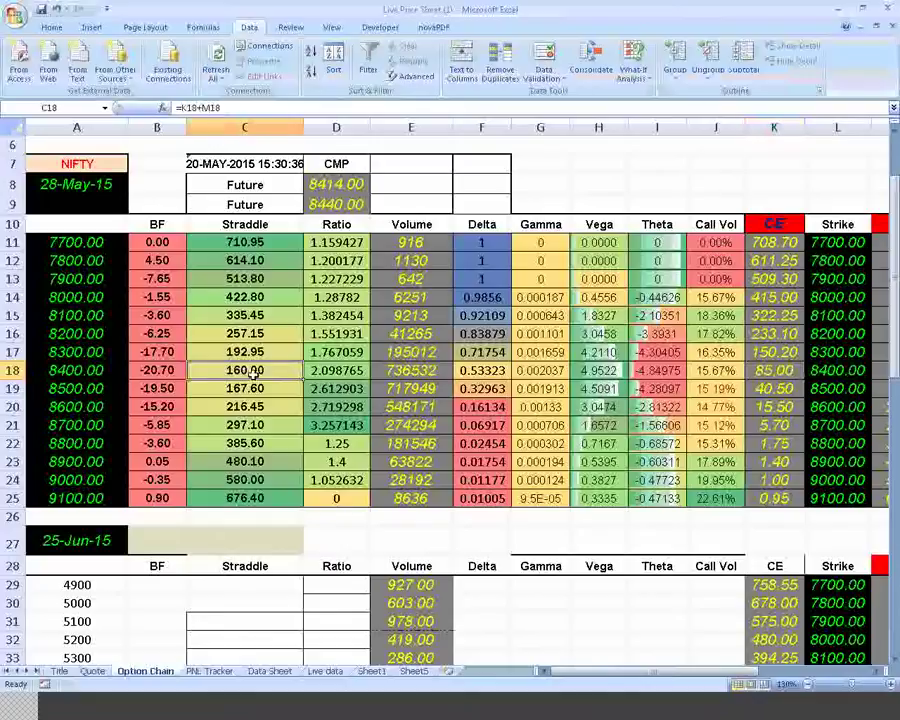
pyautogui.press('Right')
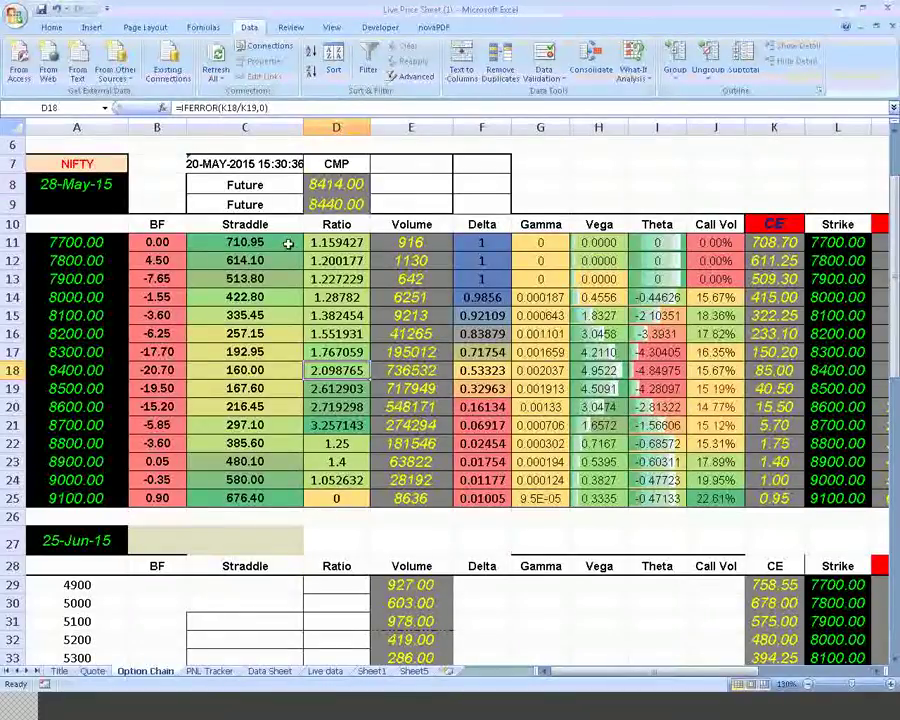
pyautogui.click(340, 180)
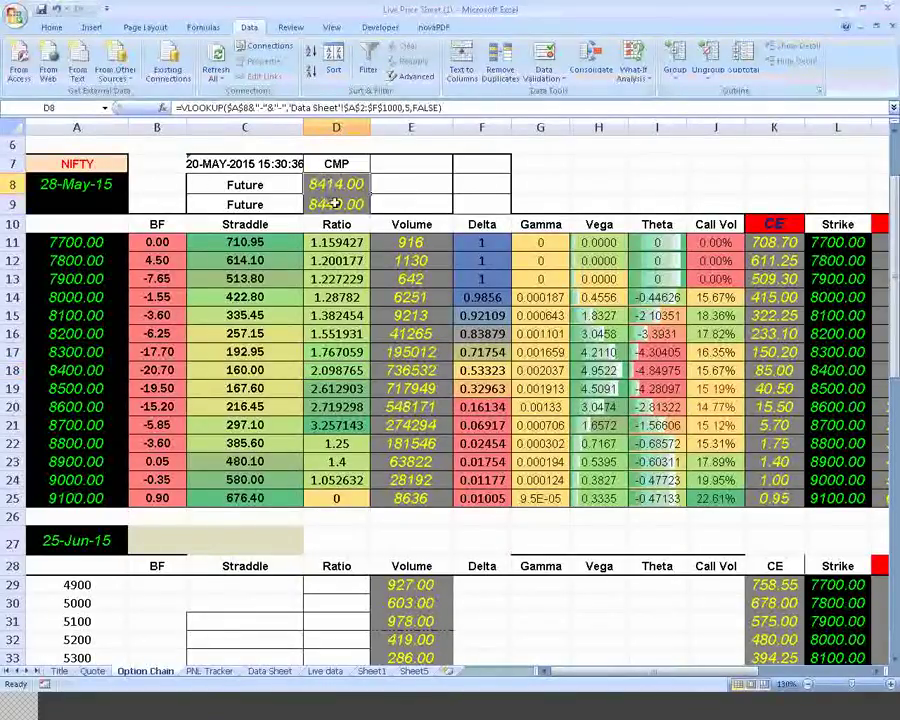
pyautogui.click(336, 203)
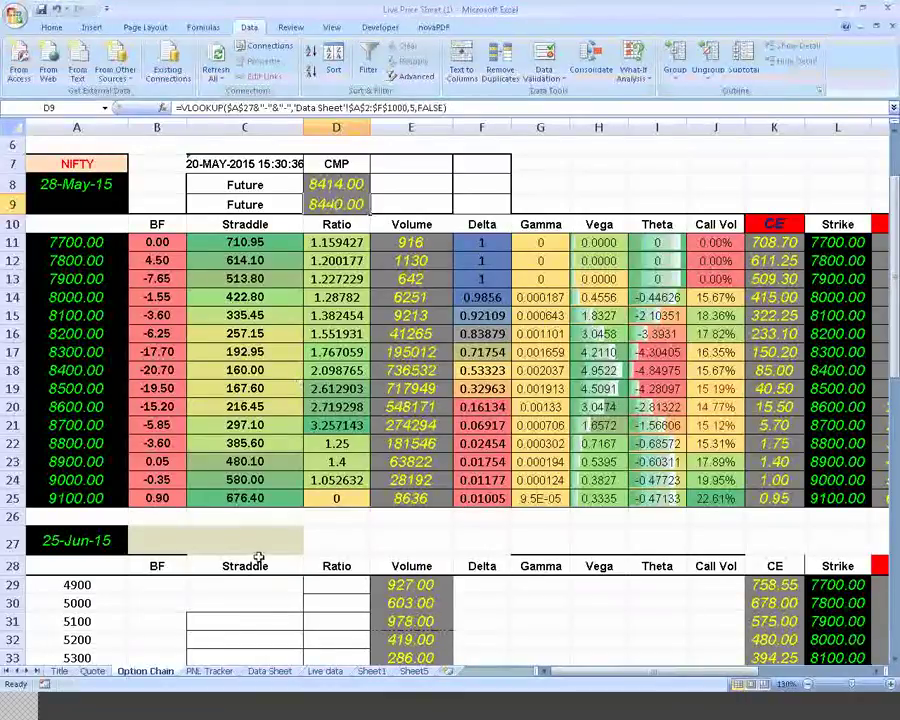
pyautogui.click(237, 621)
pyautogui.scroll(-1, 238, 622)
pyautogui.scroll(-1, 239, 624)
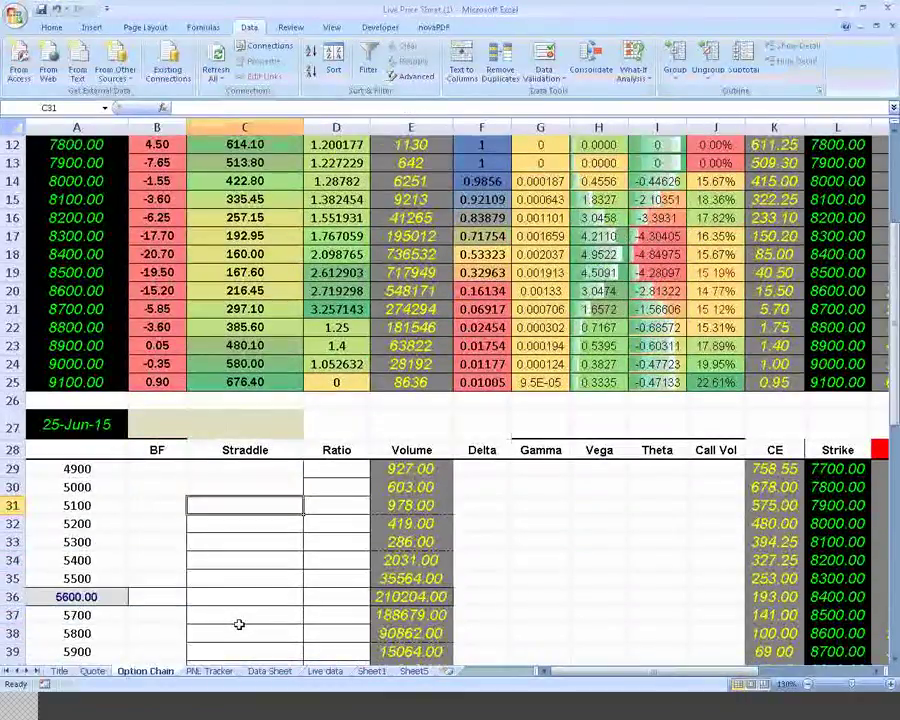
pyautogui.scroll(-2, 239, 624)
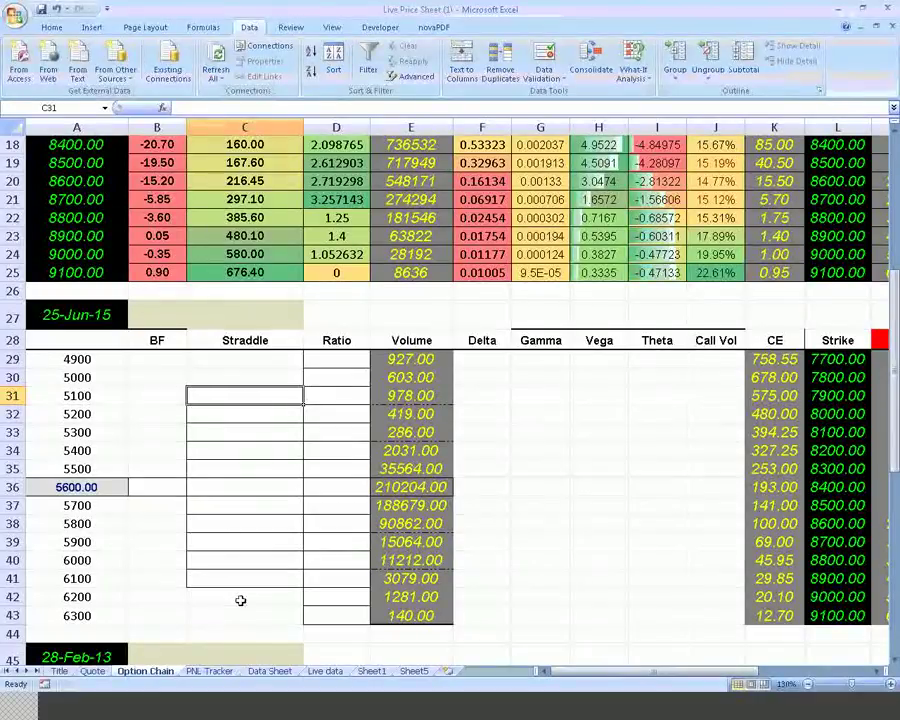
pyautogui.scroll(1, 227, 472)
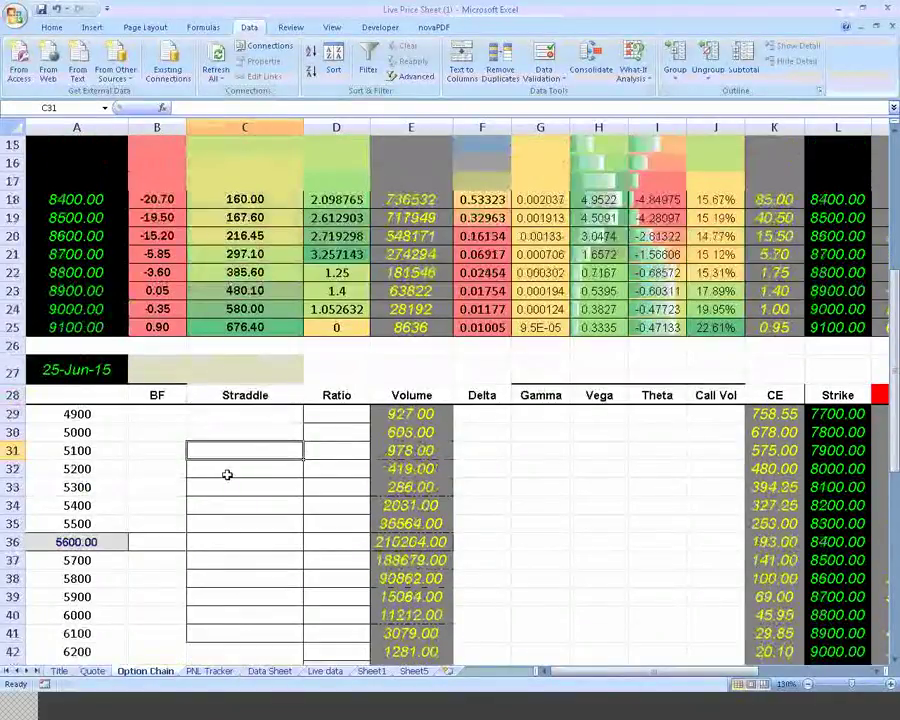
pyautogui.scroll(1, 227, 472)
pyautogui.scroll(1, 227, 472)
pyautogui.scroll(1, 227, 472)
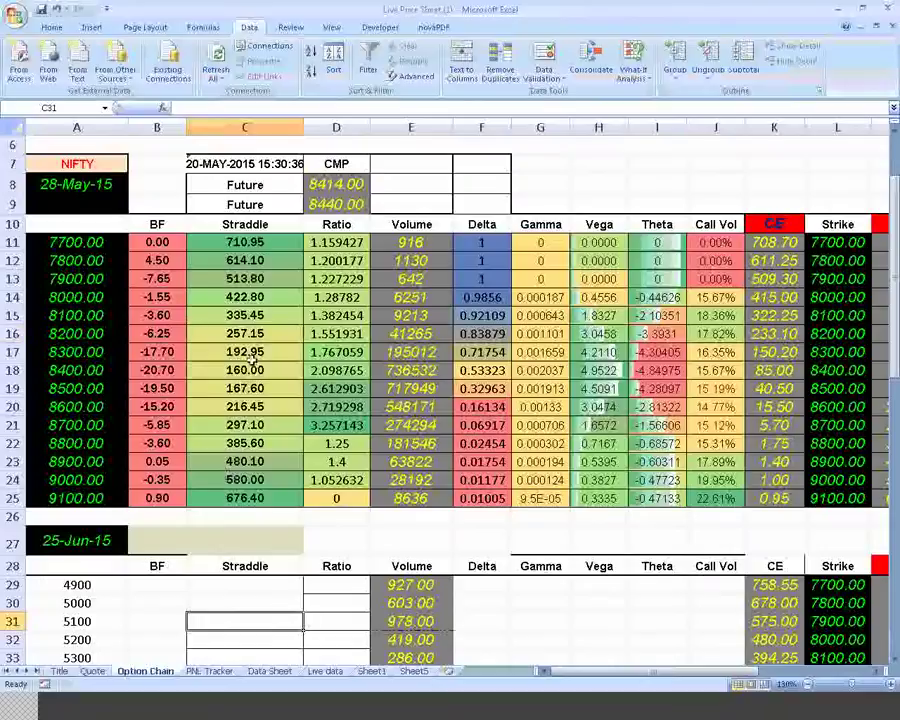
pyautogui.click(257, 336)
pyautogui.press('Right')
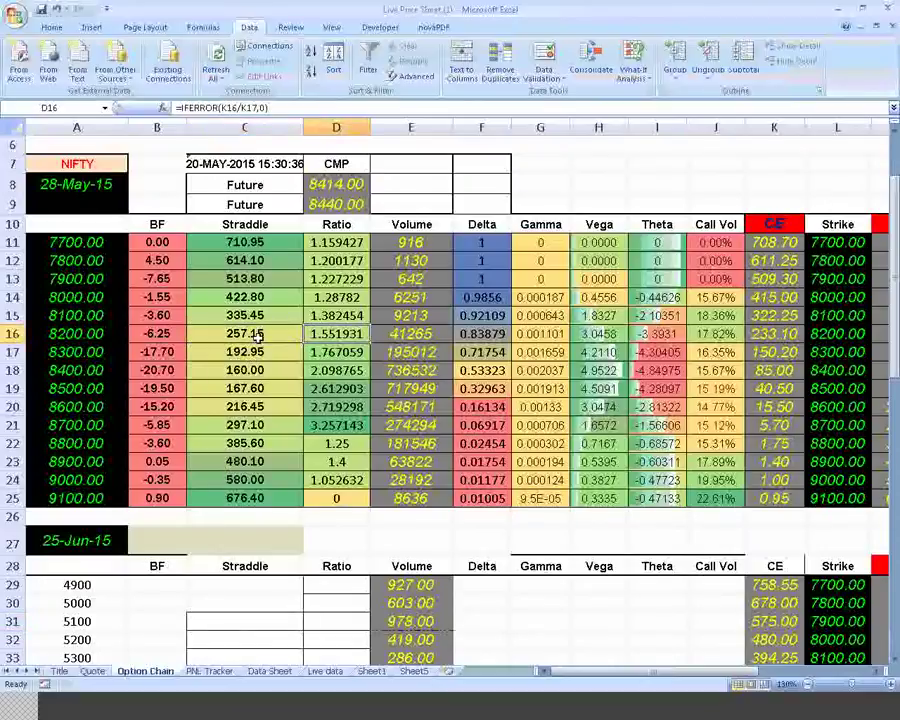
pyautogui.press('Right')
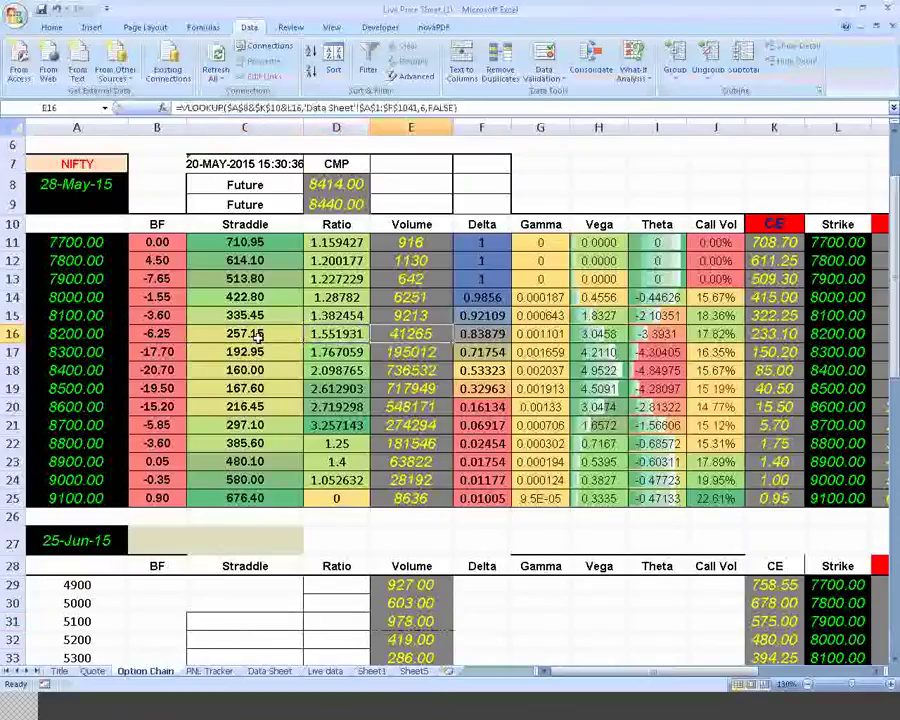
pyautogui.press('Right')
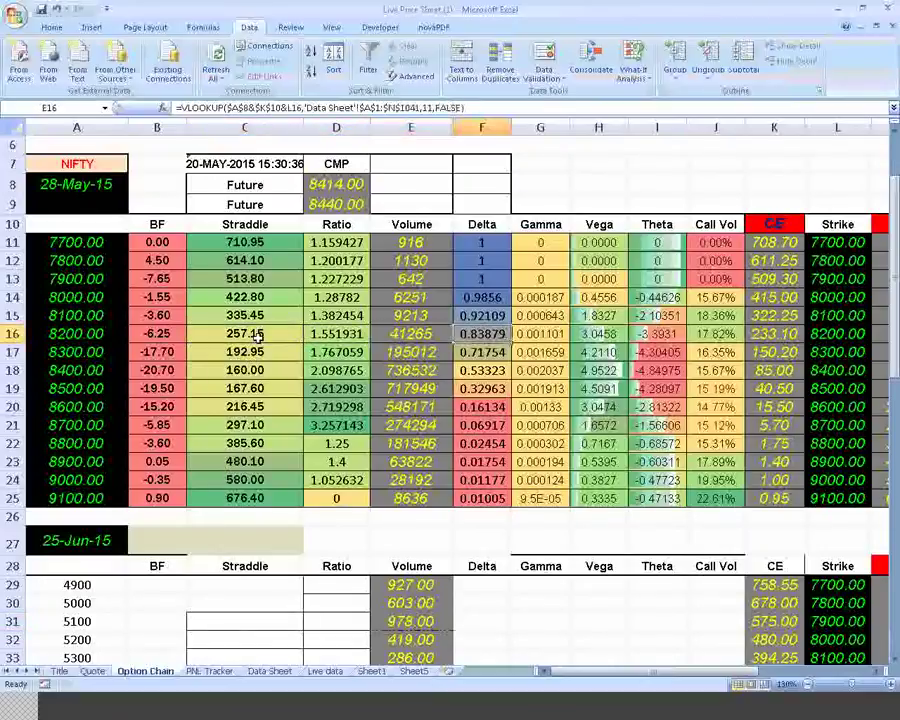
pyautogui.press('Right')
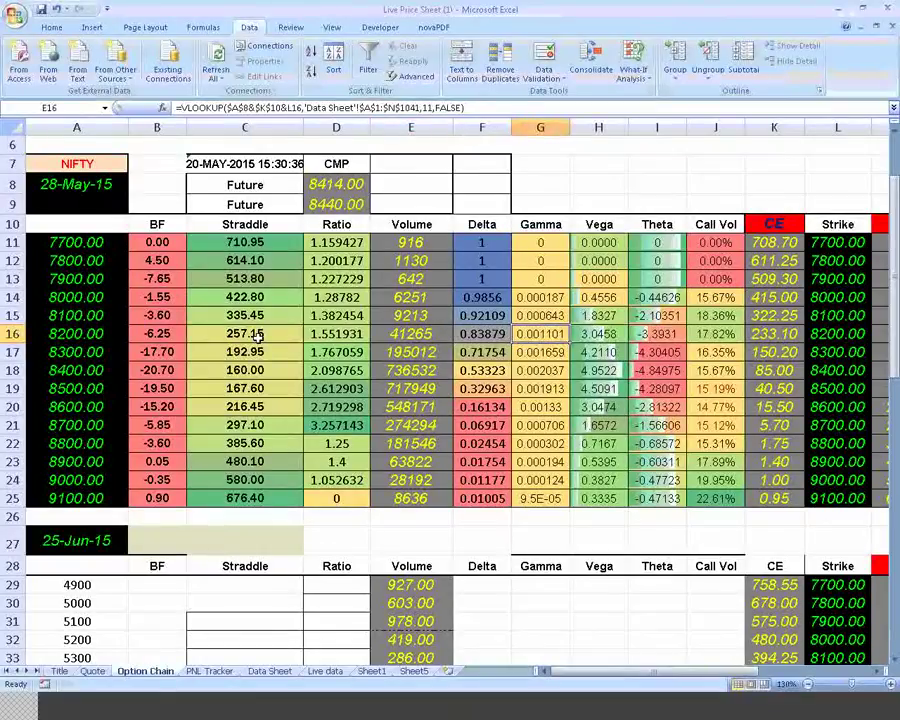
pyautogui.press('Right')
pyautogui.press('Right')
pyautogui.press('Right')
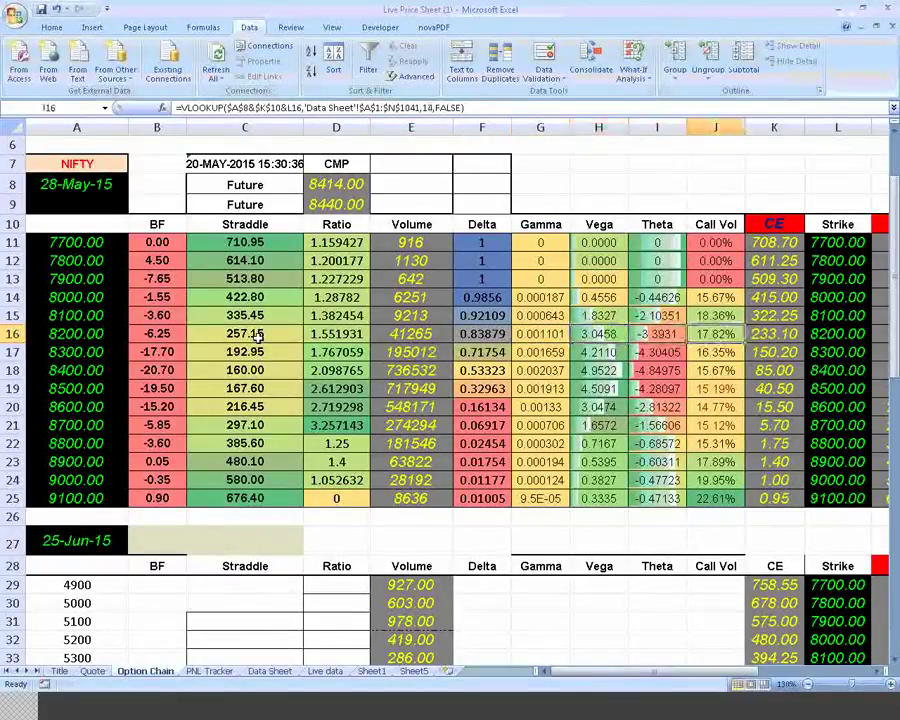
pyautogui.press('Left')
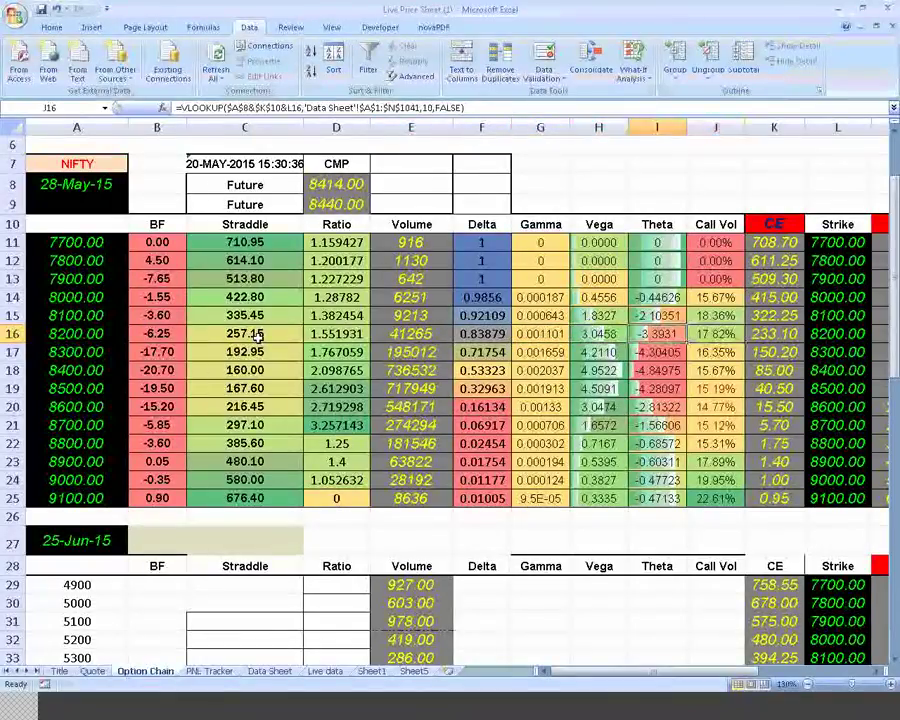
pyautogui.press('Left')
pyautogui.press('Left')
pyautogui.press('Left')
pyautogui.press('Left')
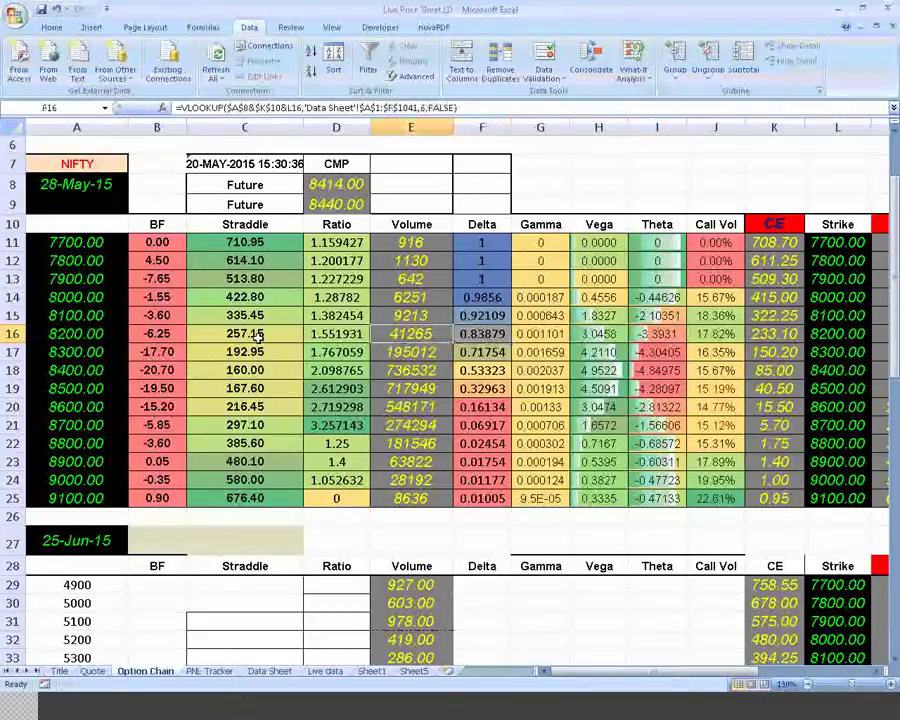
pyautogui.press('Left')
pyautogui.press('Left')
pyautogui.press('Left')
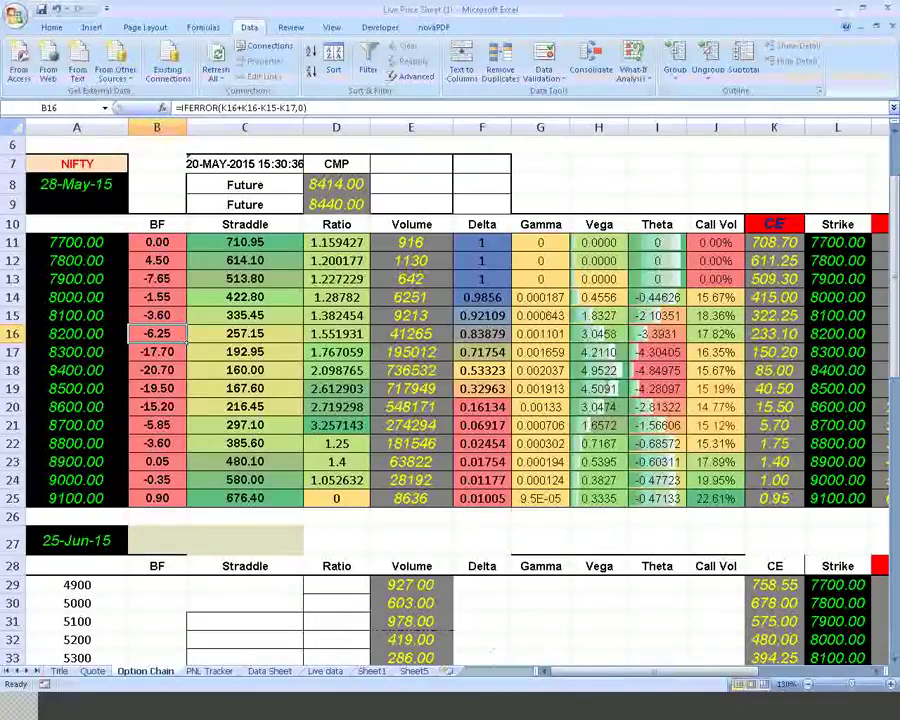
pyautogui.write('??')
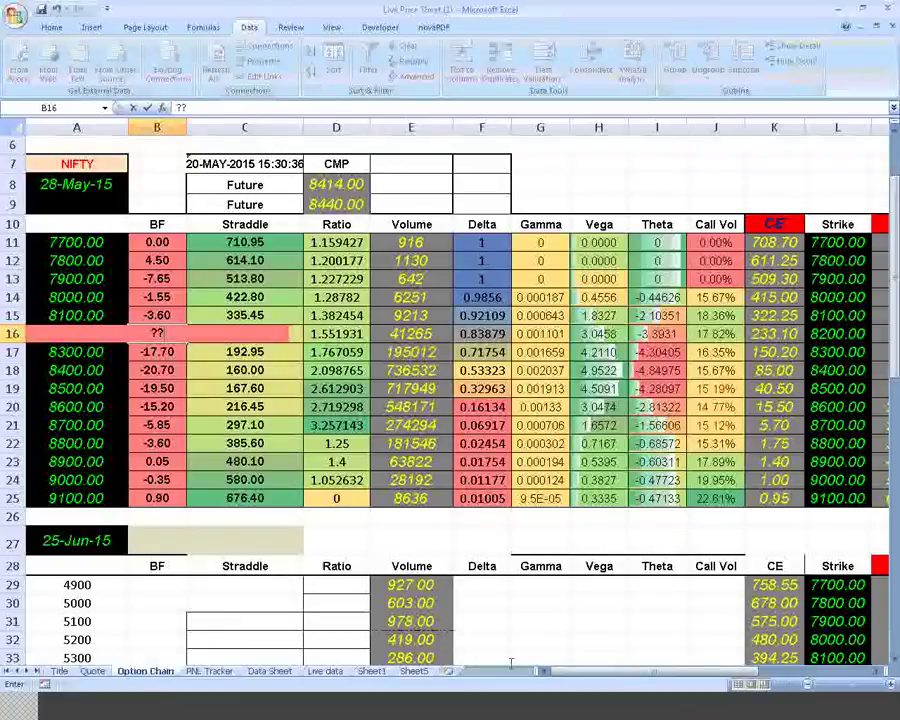
pyautogui.press('Escape')
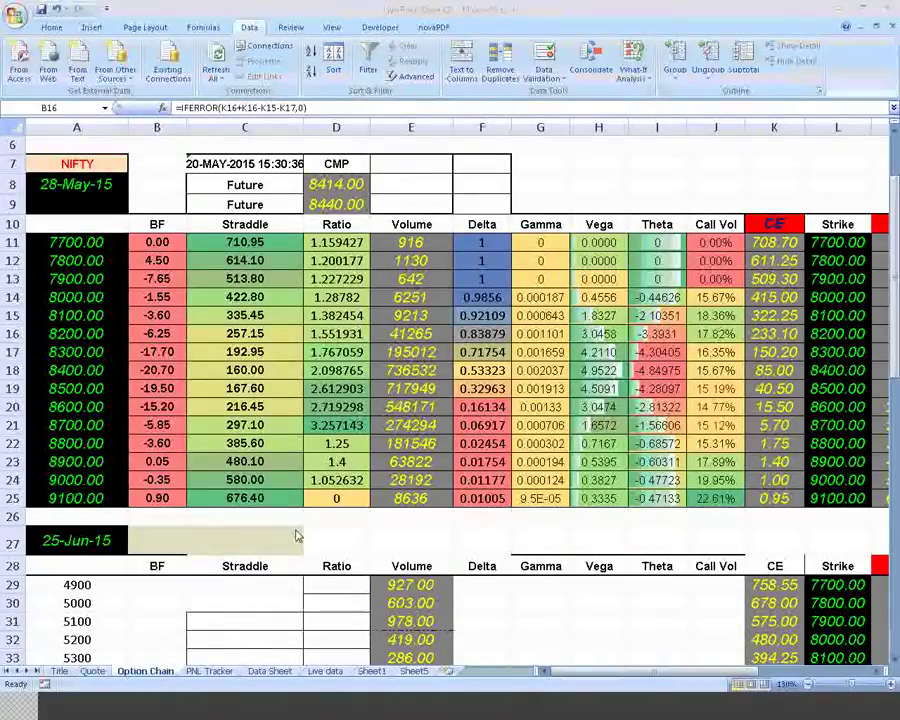
# Check the 8300 Straddle formula, then return to the PNL Tracker sheet.
pyautogui.click(258, 351)
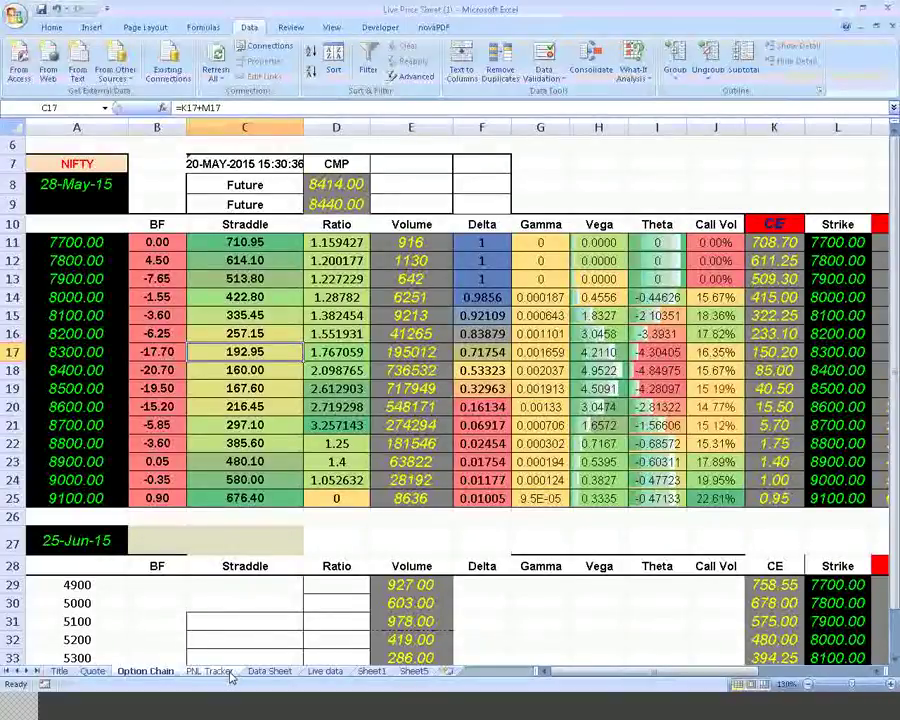
pyautogui.click(210, 671)
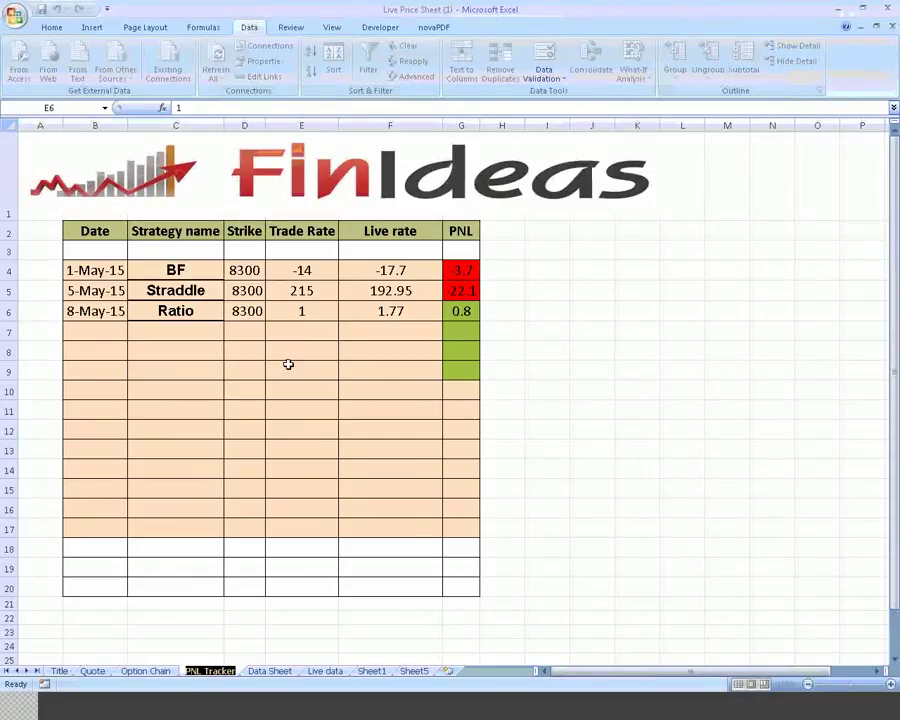
pyautogui.click(322, 346)
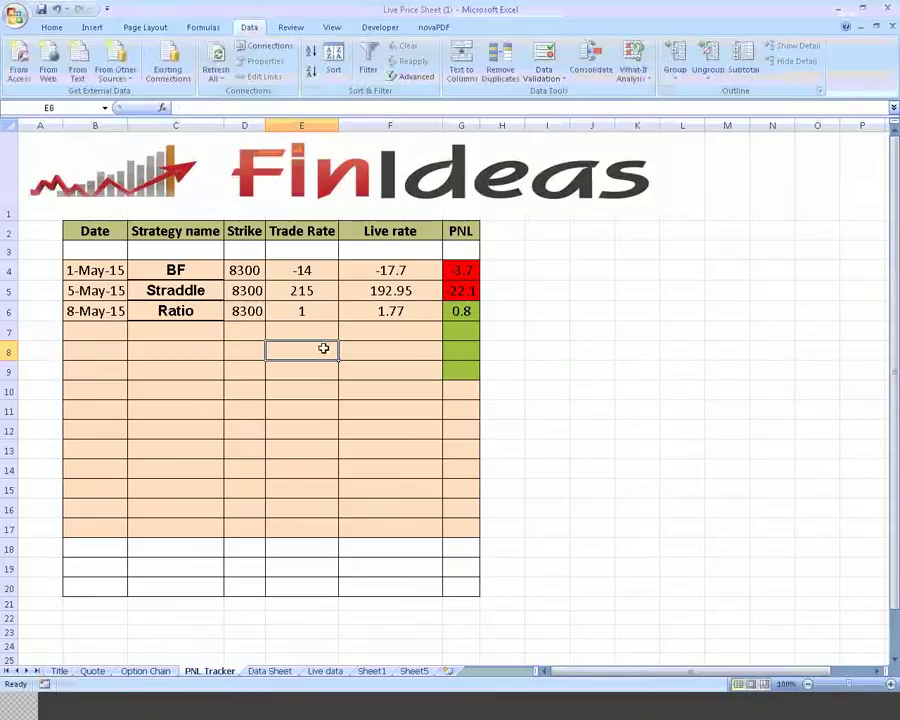
pyautogui.click(244, 269)
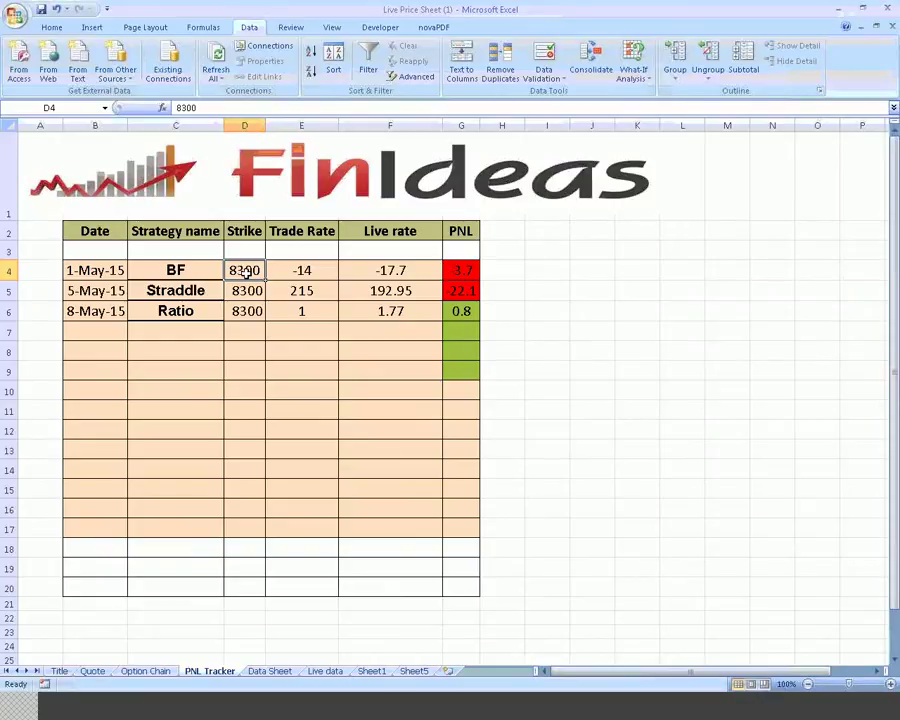
pyautogui.doubleClick(390, 270)
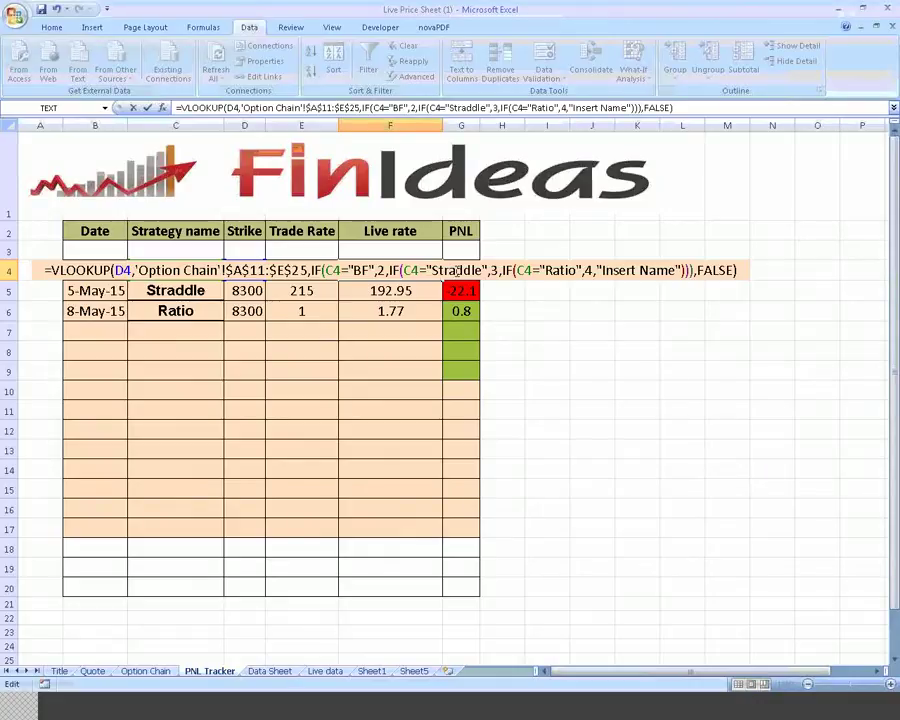
pyautogui.press('Escape')
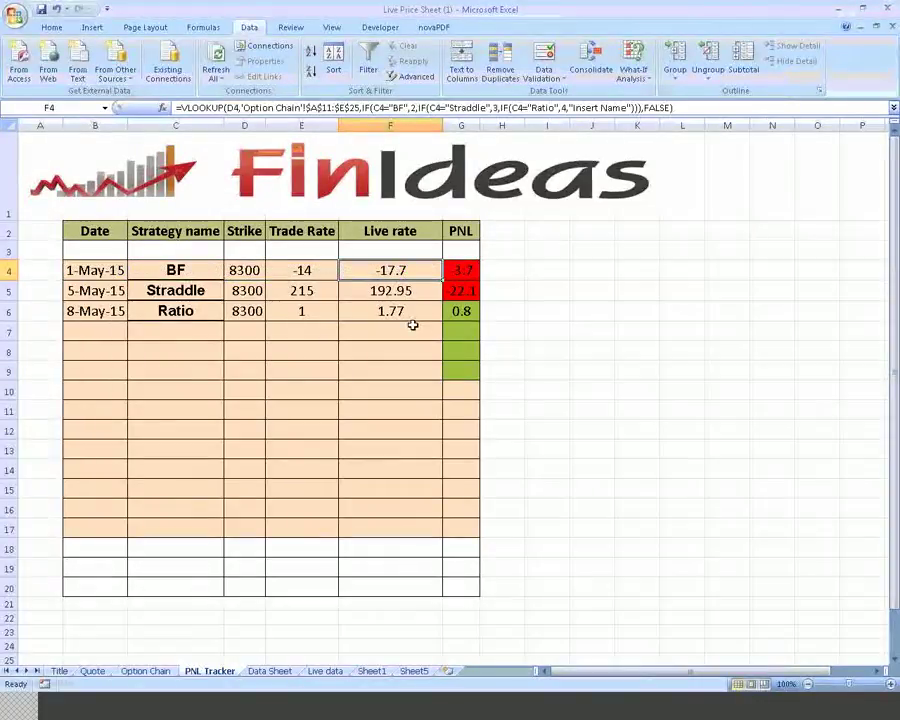
pyautogui.click(310, 268)
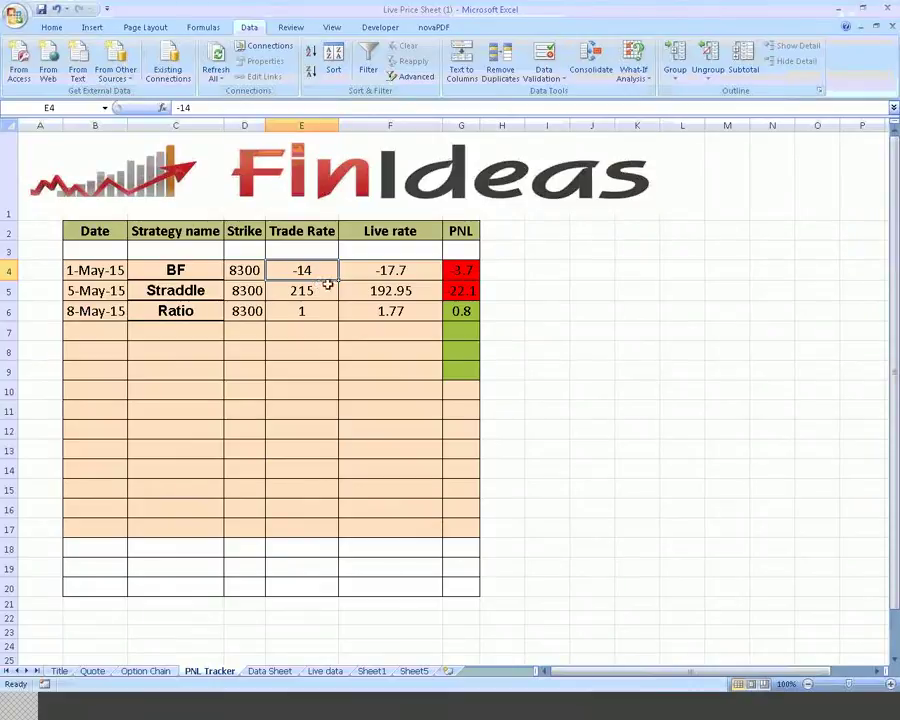
pyautogui.click(466, 274)
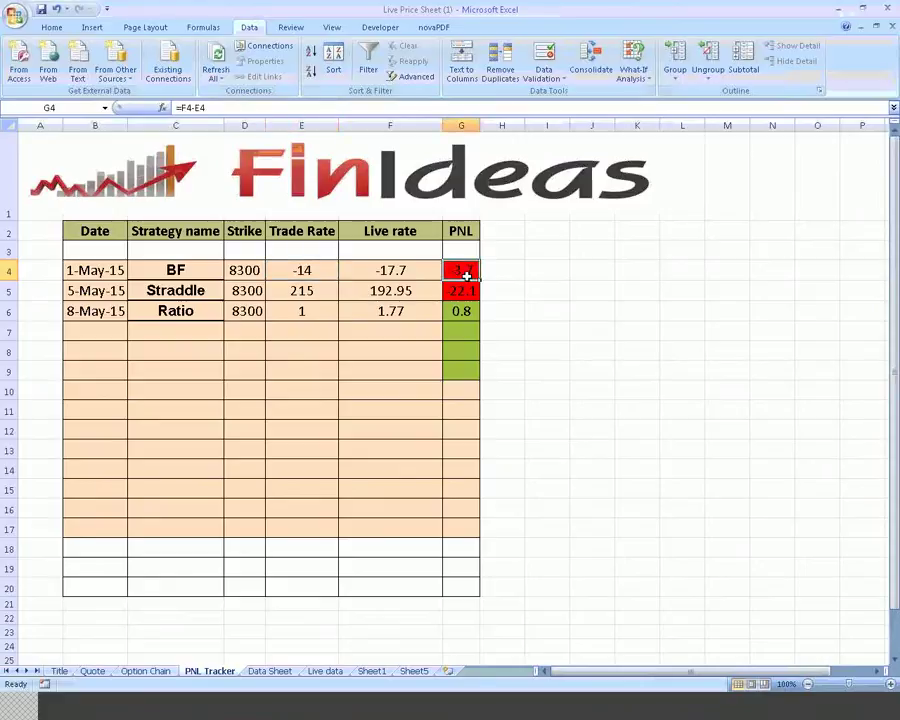
pyautogui.press('Left')
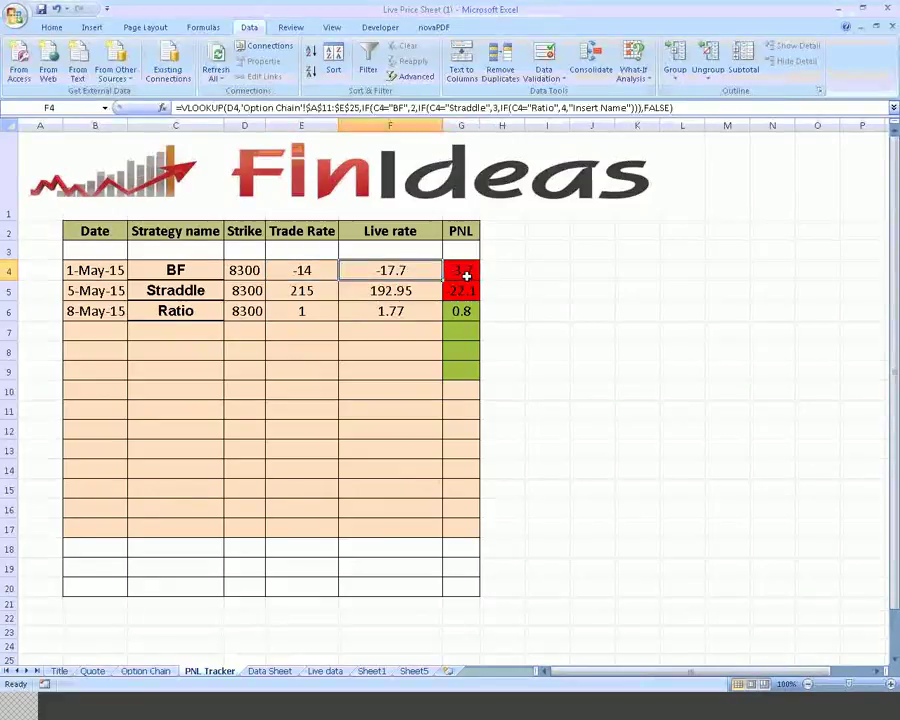
pyautogui.click(466, 275)
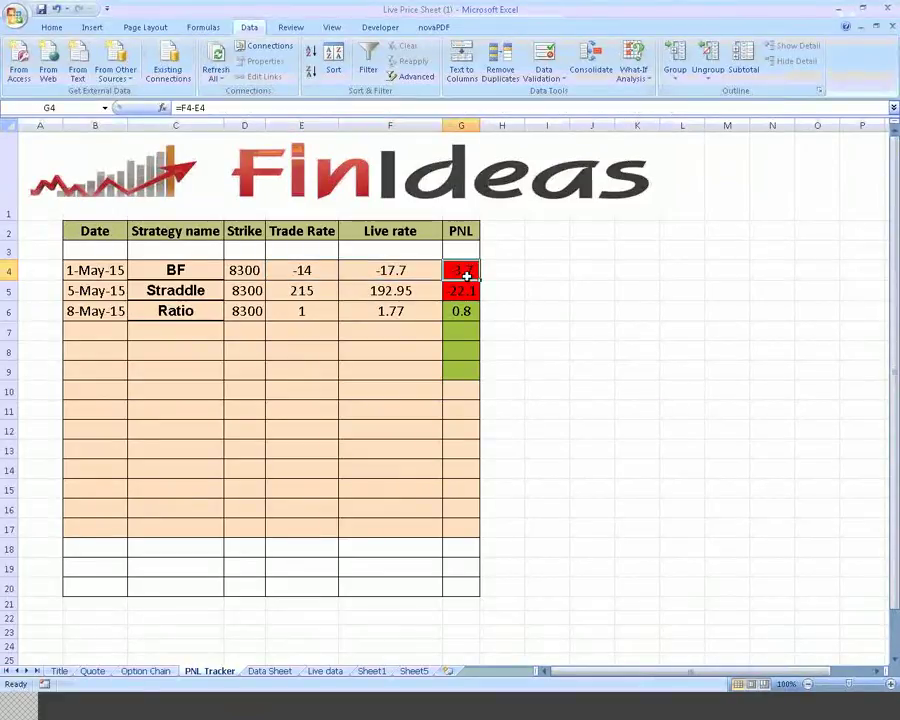
pyautogui.press('Left')
pyautogui.click(466, 275)
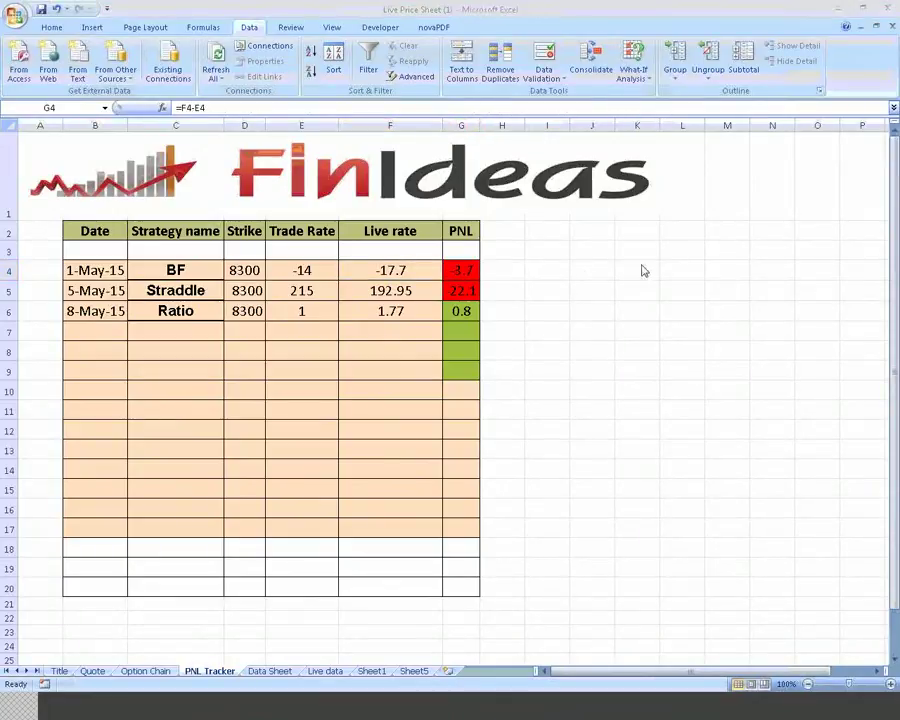
pyautogui.click(390, 270)
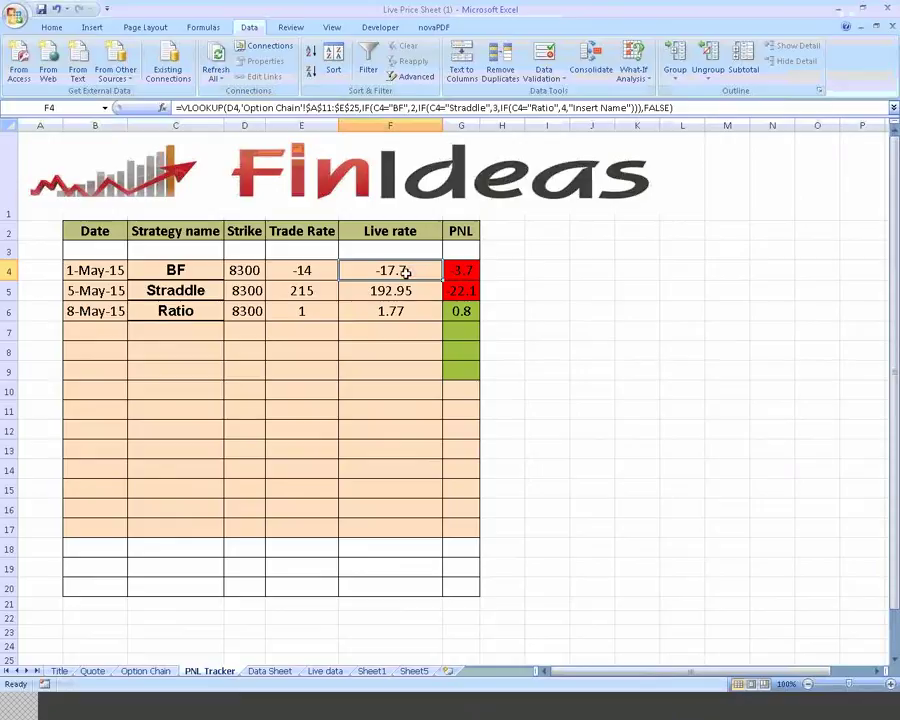
pyautogui.click(397, 289)
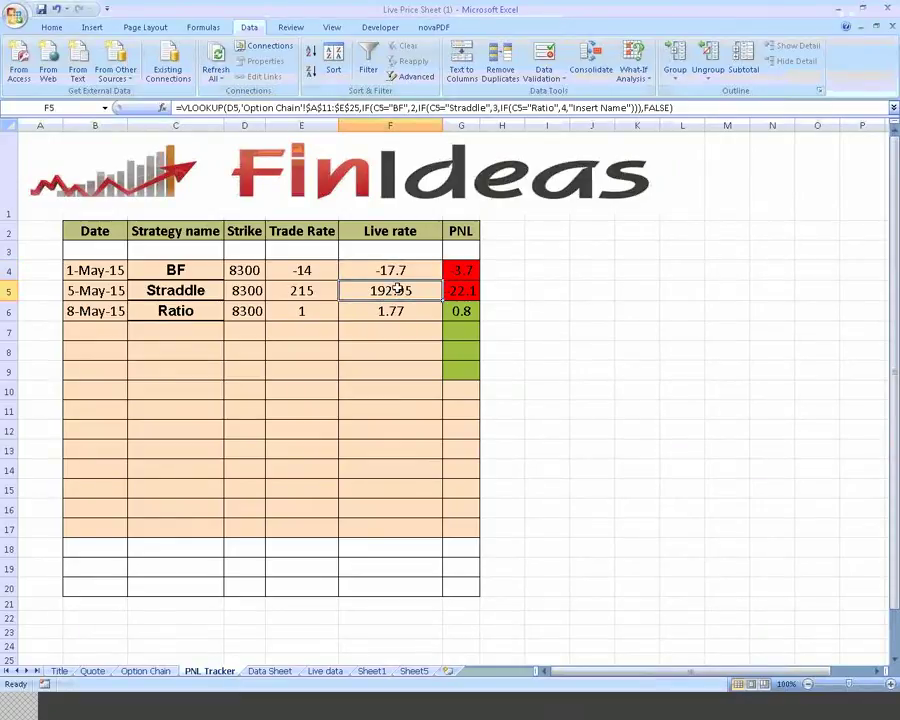
pyautogui.click(464, 292)
pyautogui.click(495, 273)
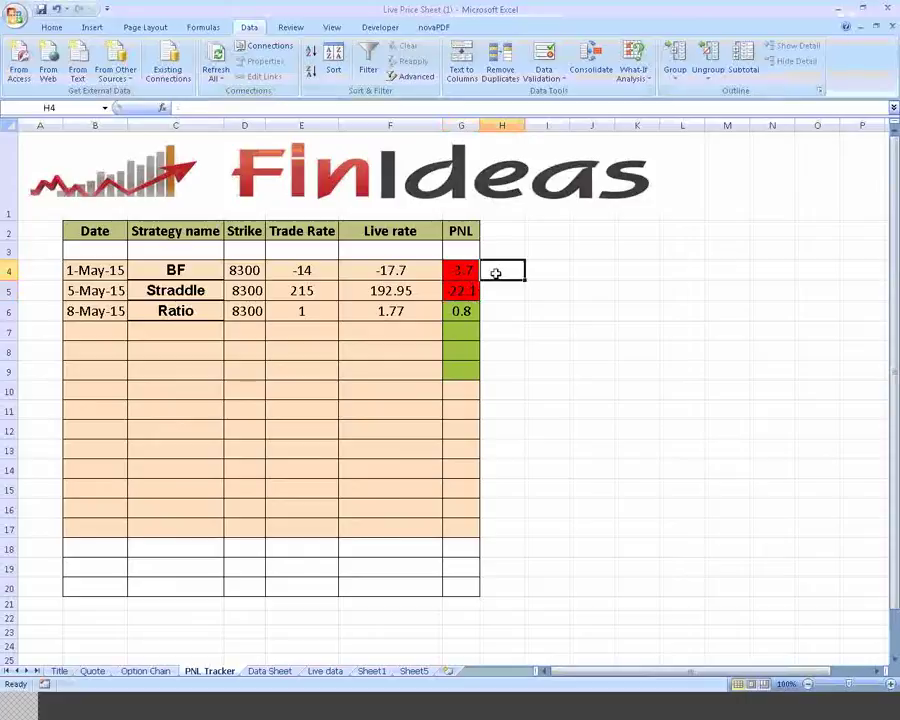
# Enter a BF quantity of 1000 in H4.
pyautogui.write('1')
pyautogui.write('000')
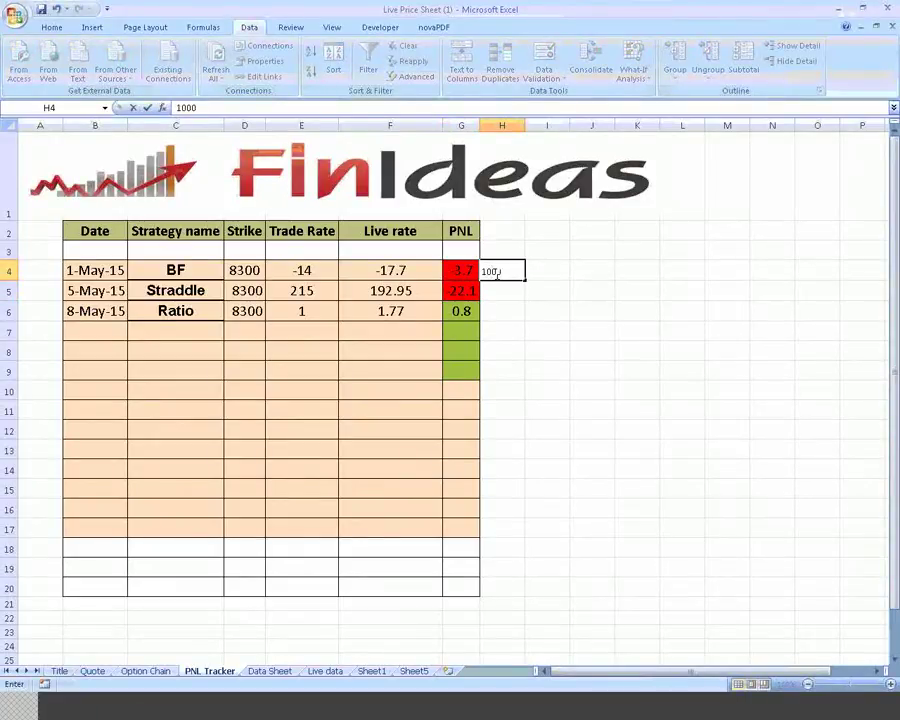
pyautogui.press('Return')
pyautogui.press('Up')
pyautogui.press('Right')
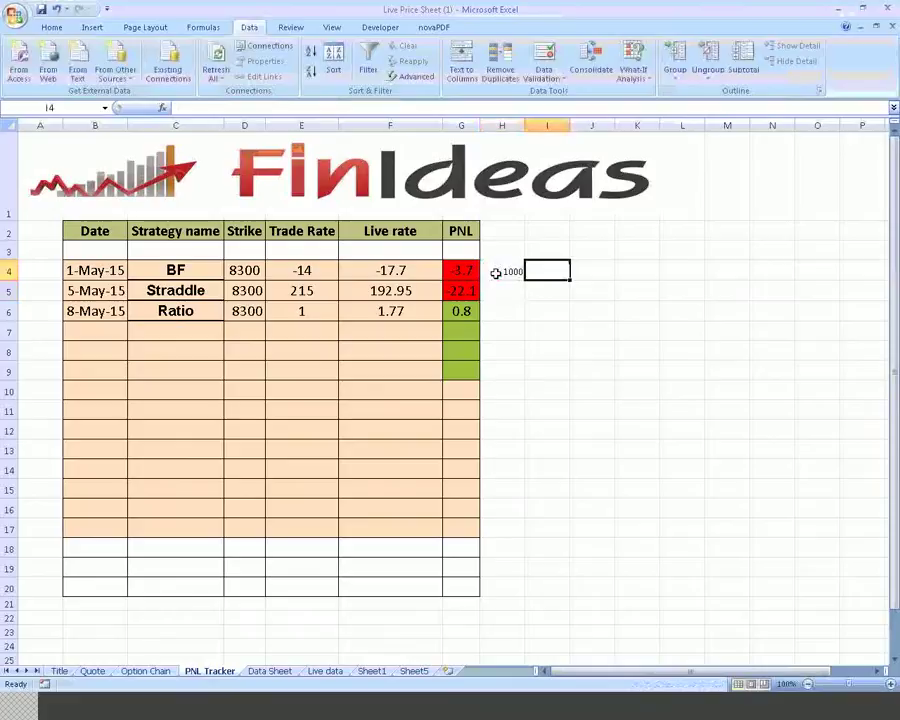
# Multiply the quantity by the BF PNL in I4, giving -3700.
pyautogui.write('=')
pyautogui.click(495, 272)
pyautogui.click(463, 271)
pyautogui.press('Return')
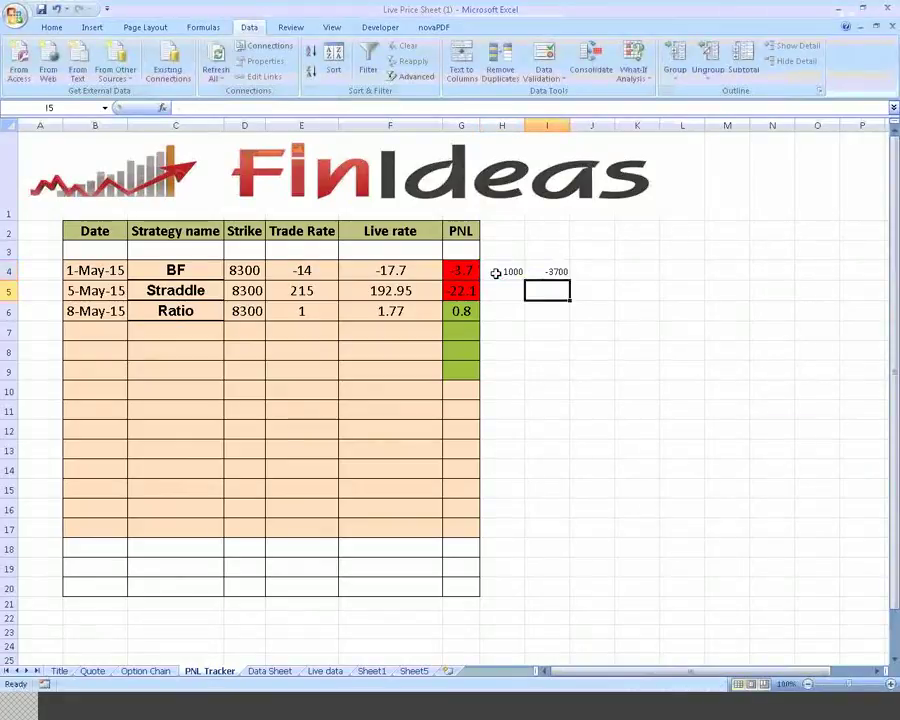
pyautogui.press('Up')
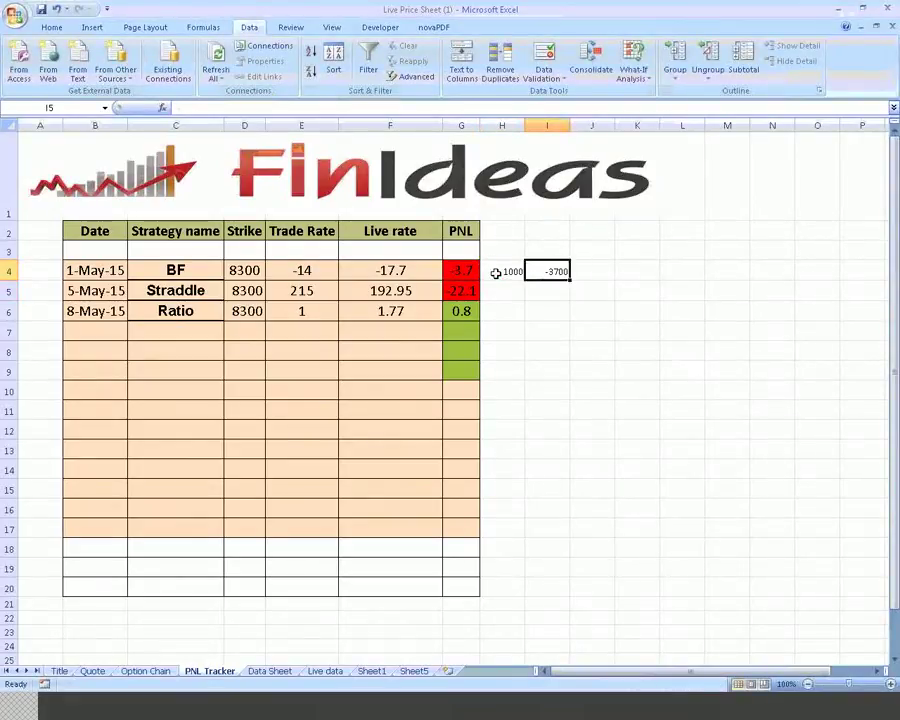
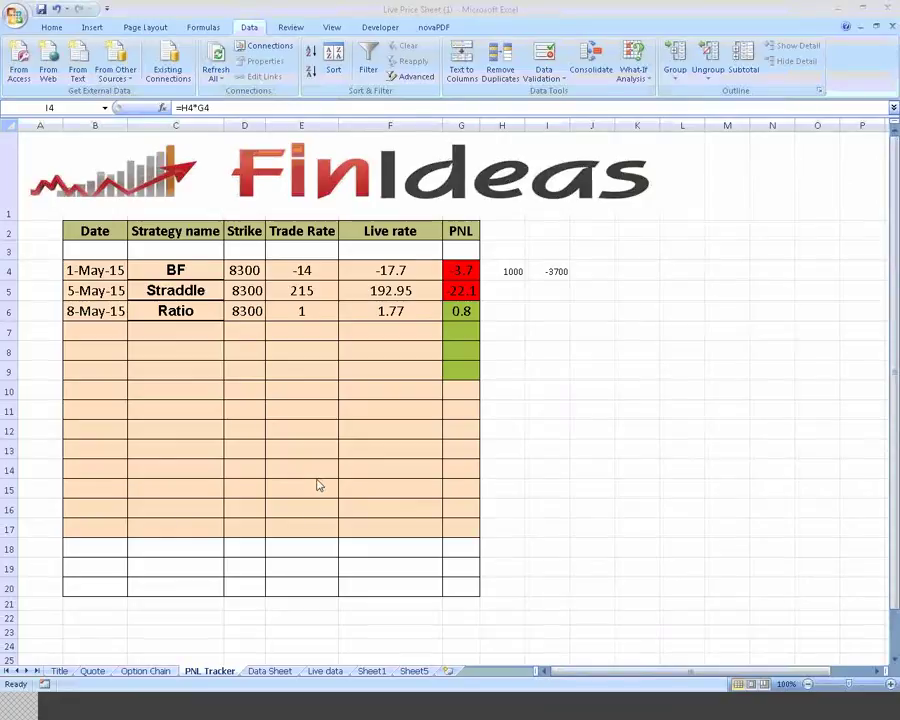
# Switch from the PNL Tracker sheet to the Option Chain sheet with the NIFTY strike table.
pyautogui.click(317, 355)
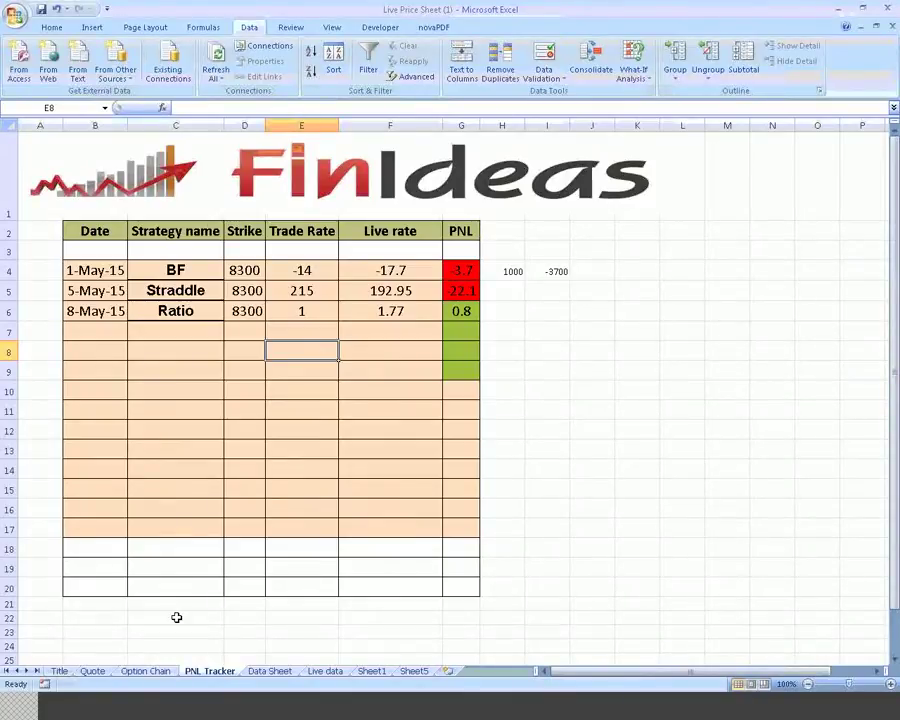
pyautogui.click(147, 672)
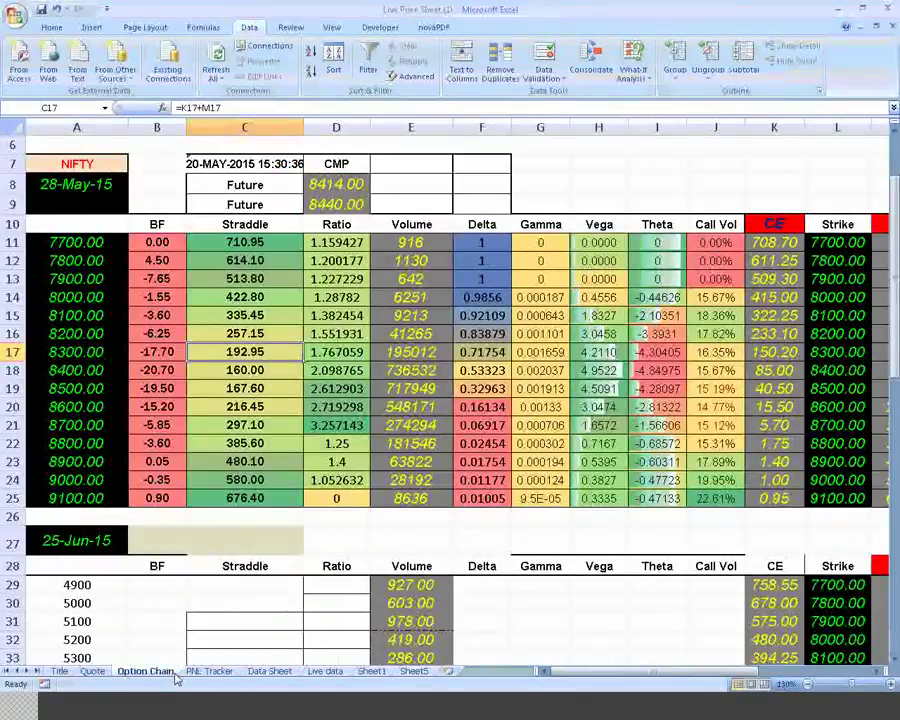
# Go to the Quote sheet and cancel a stray '??' entry so C7 keeps CE.
pyautogui.hotkey('ctrl', 'pageup')
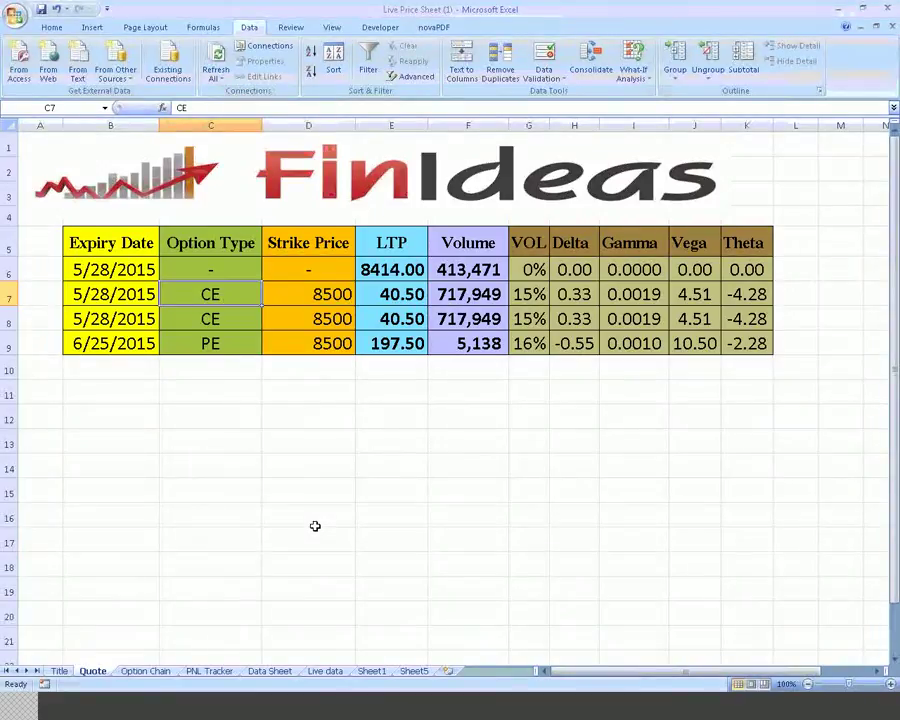
pyautogui.write('?')
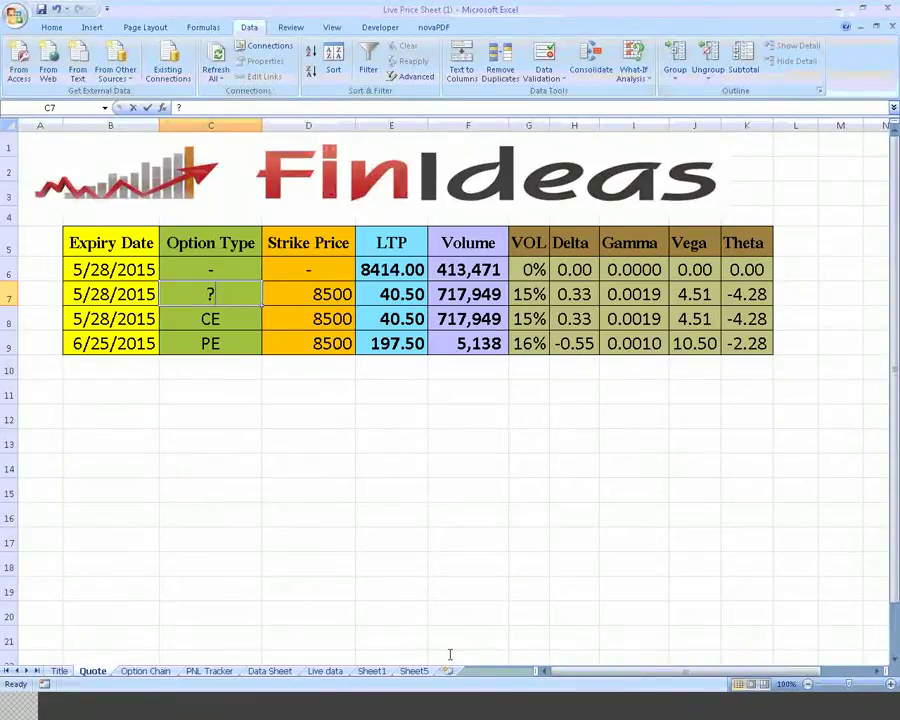
pyautogui.write('?')
pyautogui.press('Escape')
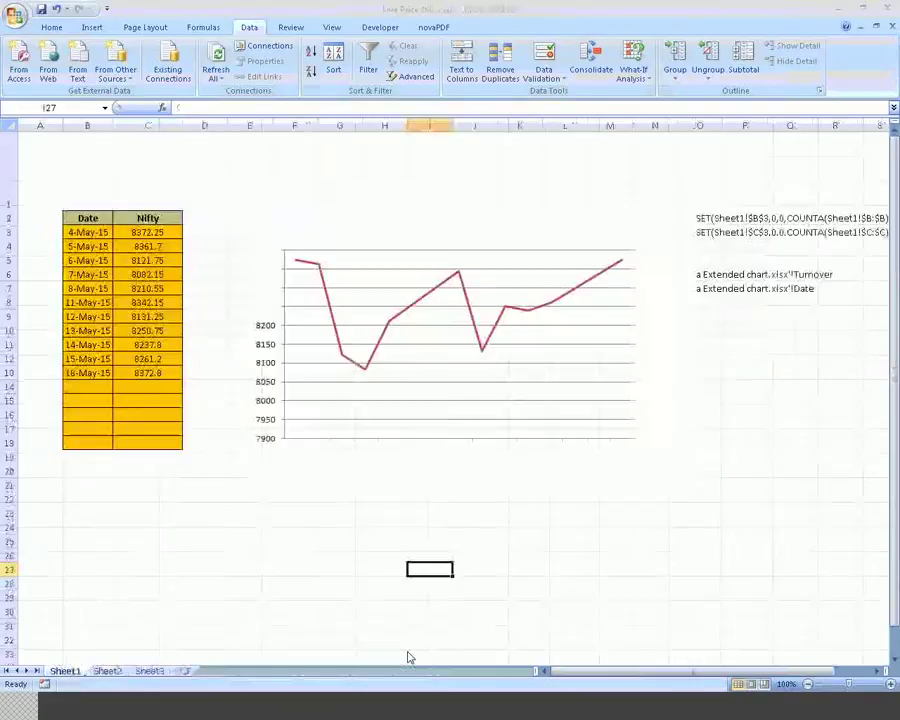
pyautogui.click(289, 554)
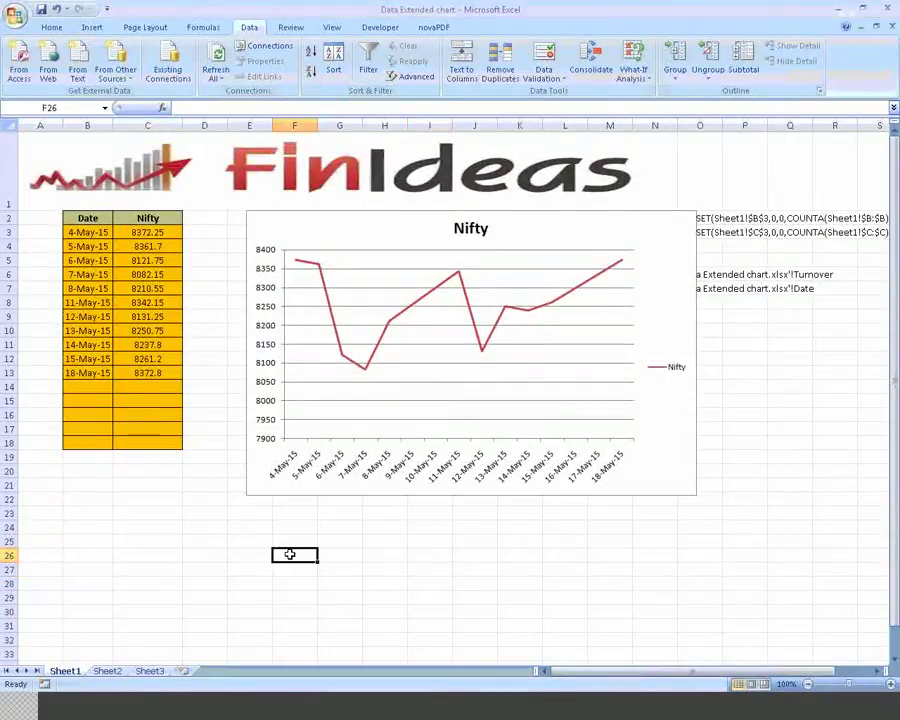
pyautogui.keyDown('ctrl'); pyautogui.scroll(1, 236, 541); pyautogui.keyUp('ctrl')
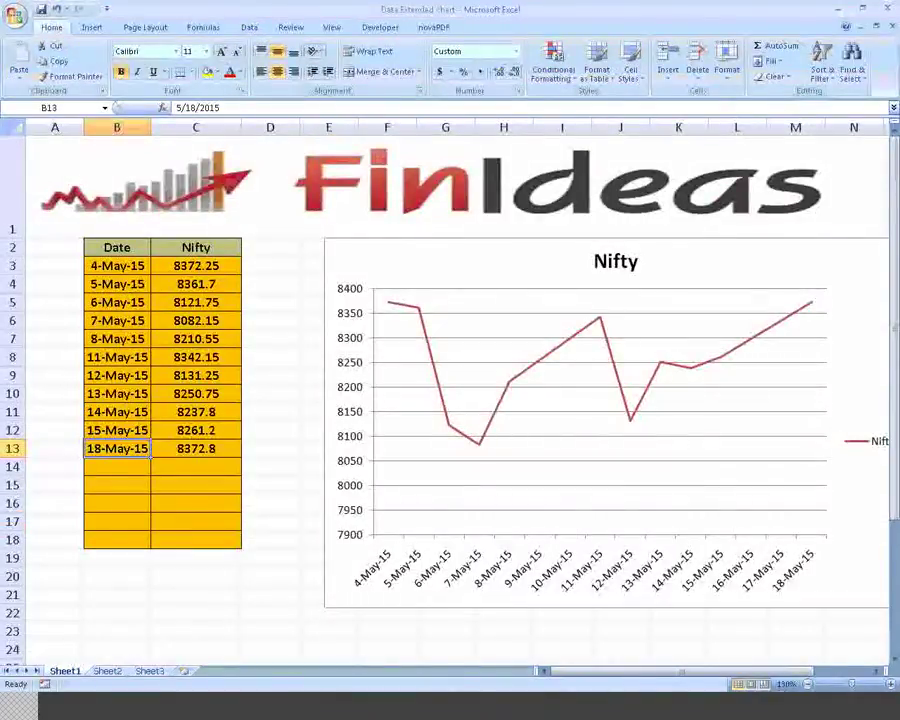
pyautogui.click(204, 266)
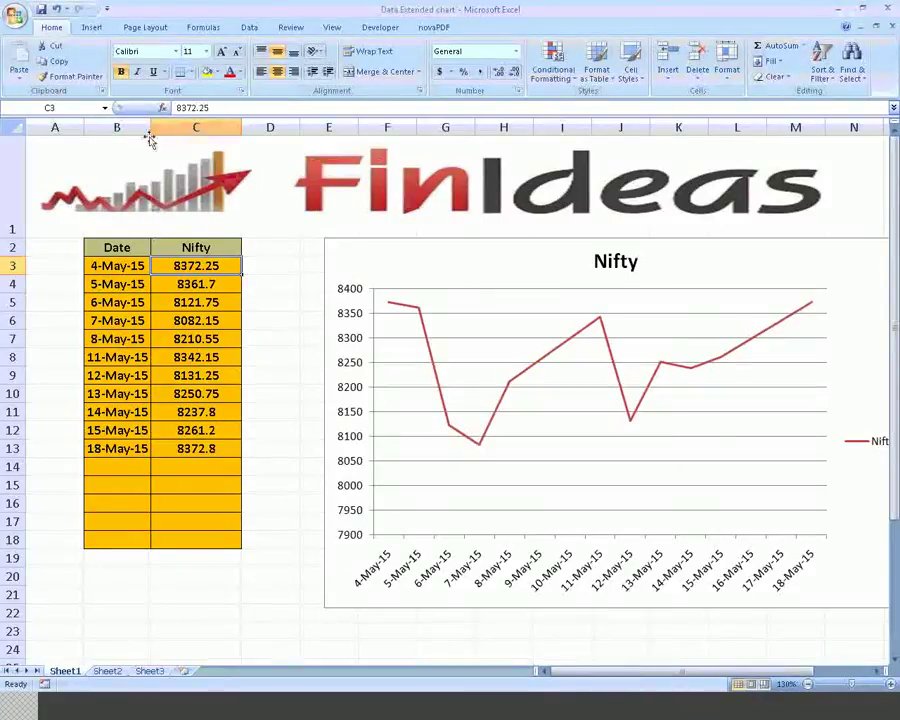
pyautogui.moveTo(151, 126); pyautogui.dragTo(151, 126)
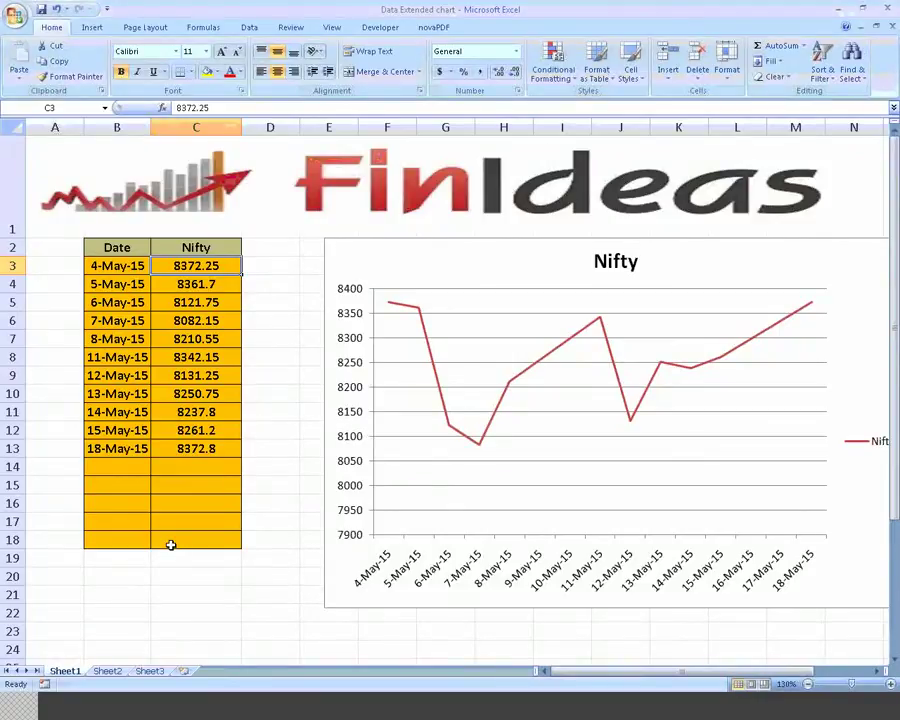
pyautogui.click(122, 468)
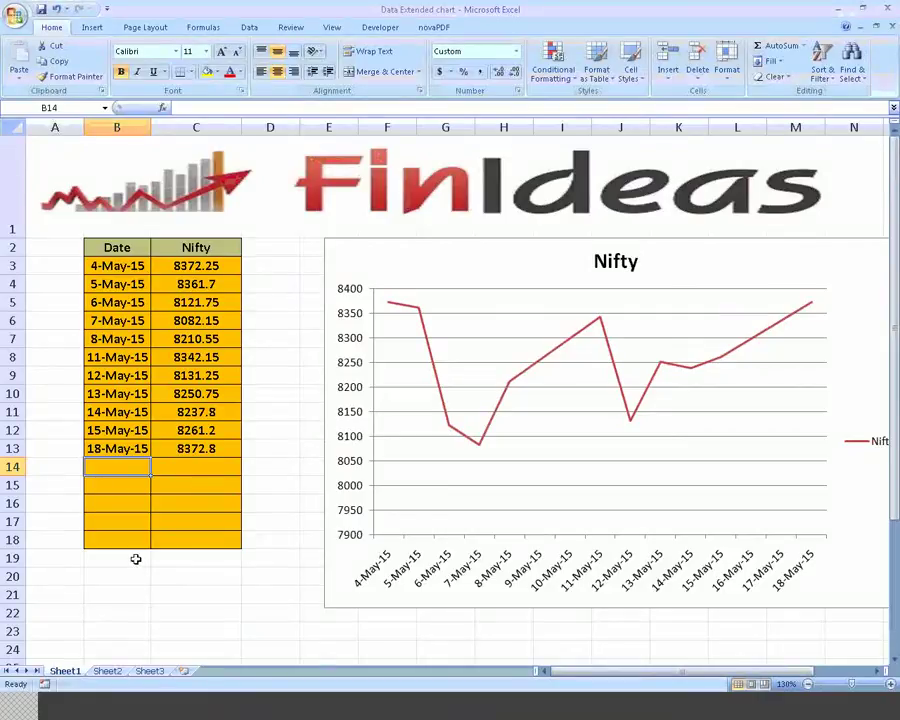
# Enter 19-May-15 with 8000 in row 14 and 20-May-15 with 8200 in row 15.
pyautogui.write('19 m')
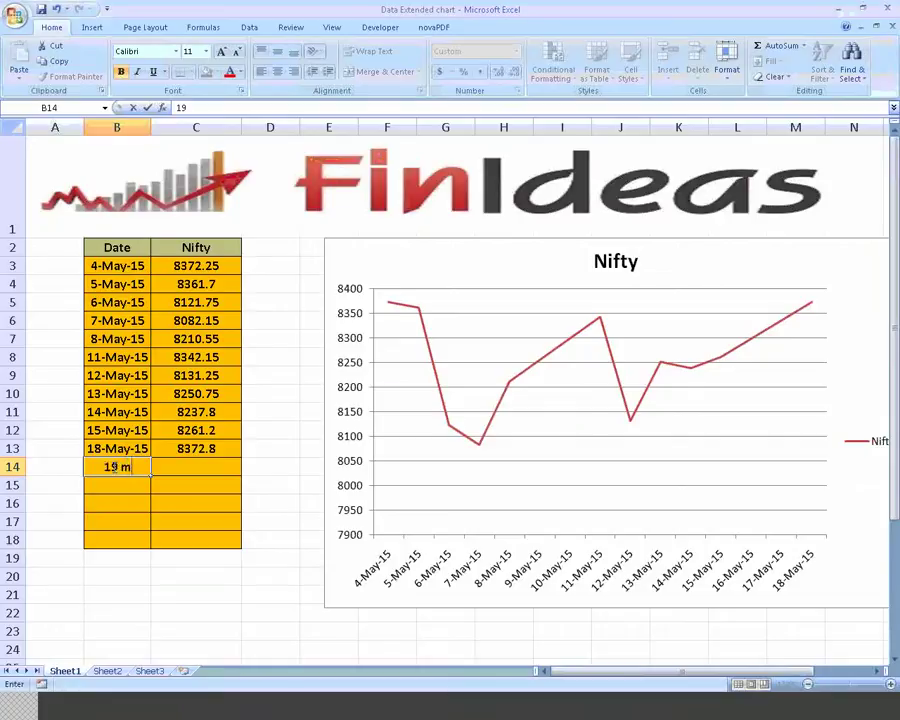
pyautogui.write('ay 1')
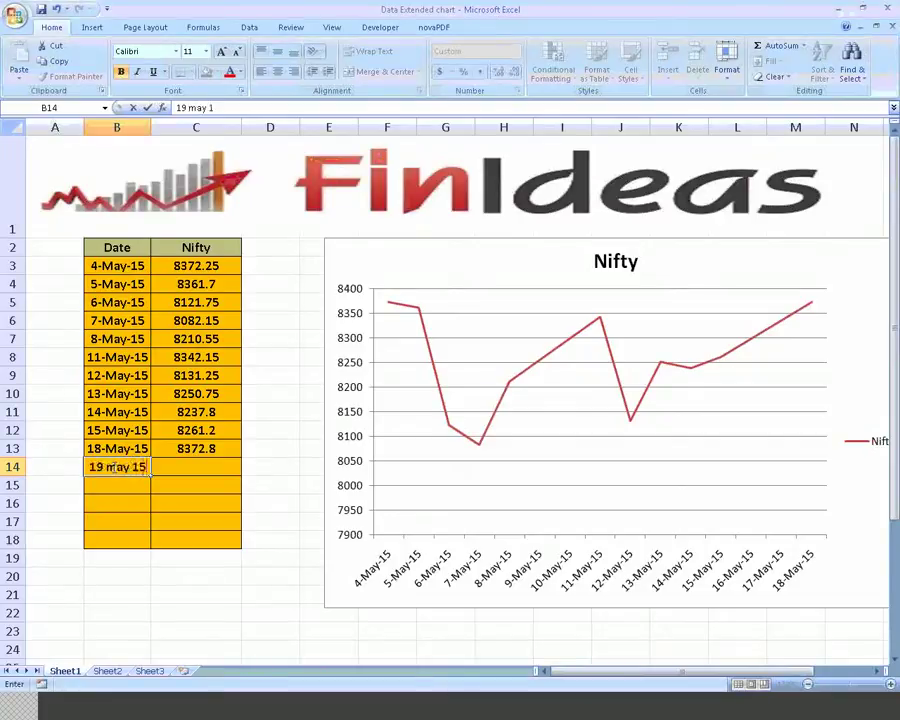
pyautogui.write('5')
pyautogui.click(202, 467)
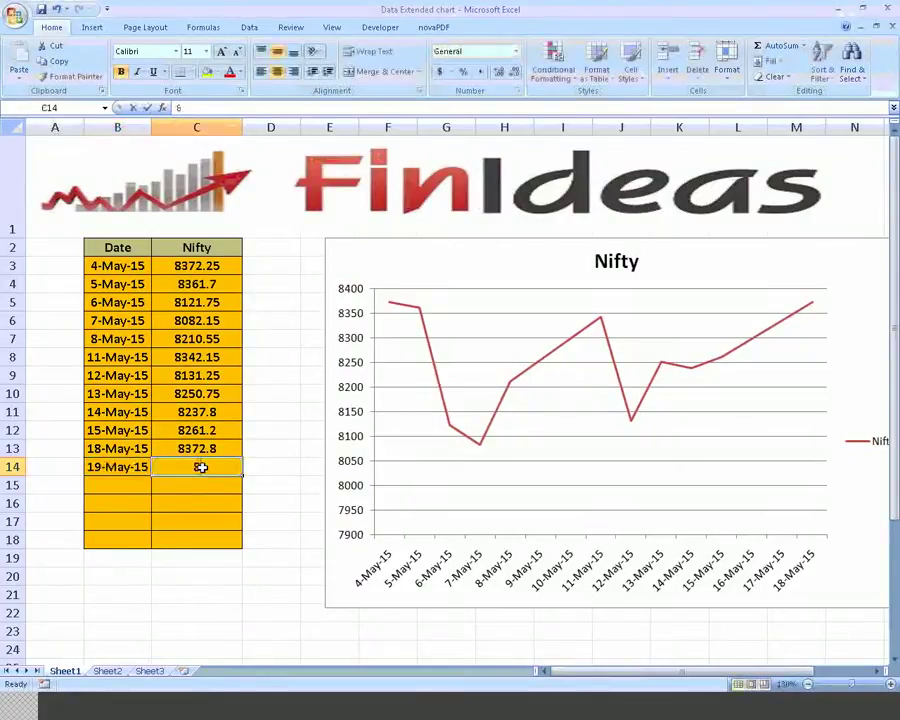
pyautogui.write('8000')
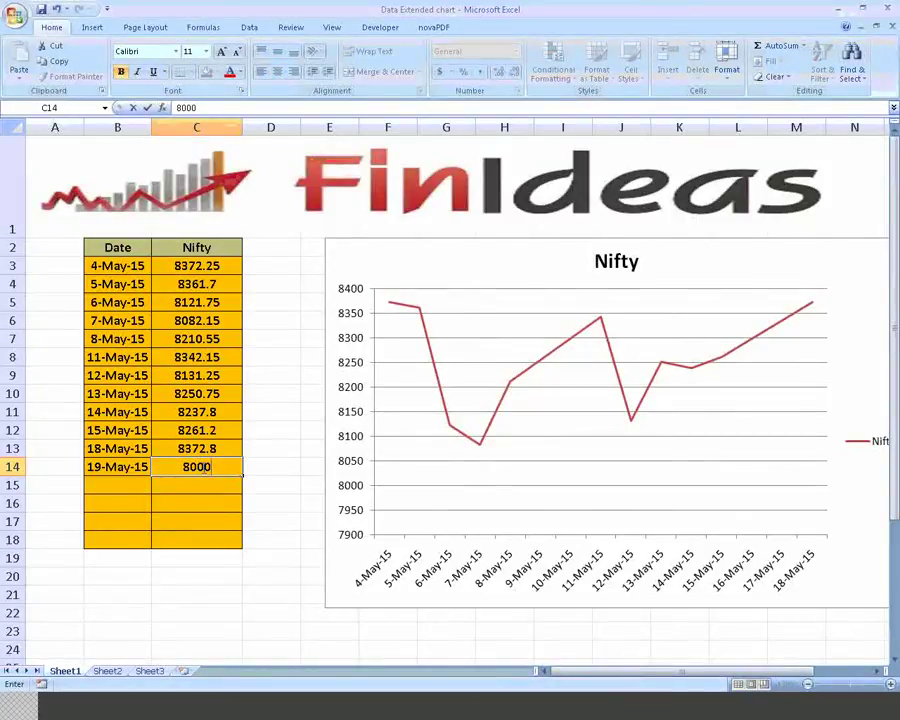
pyautogui.press('Return')
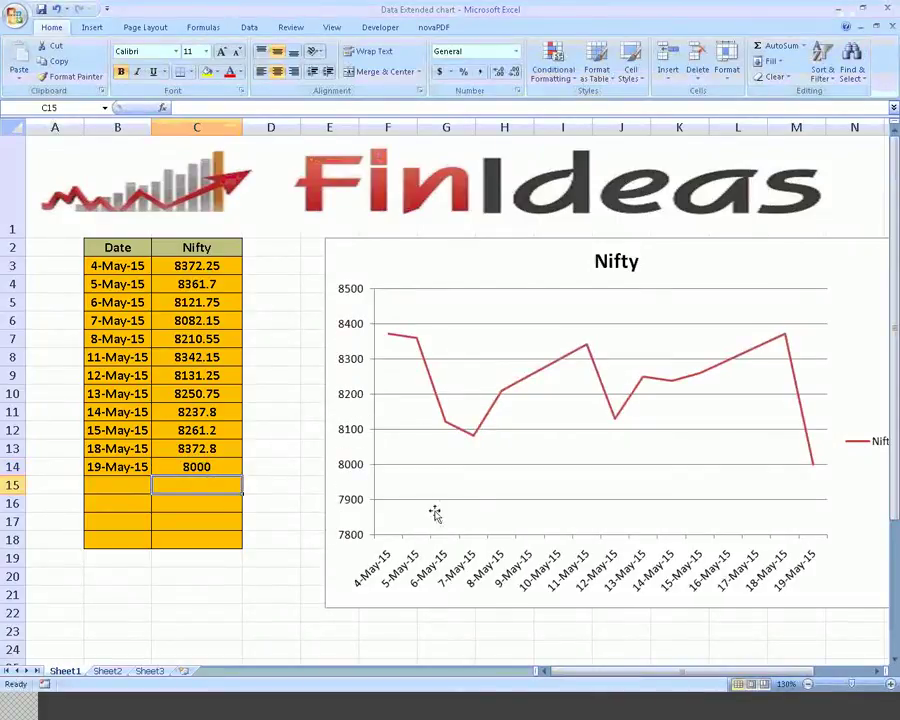
pyautogui.click(116, 484)
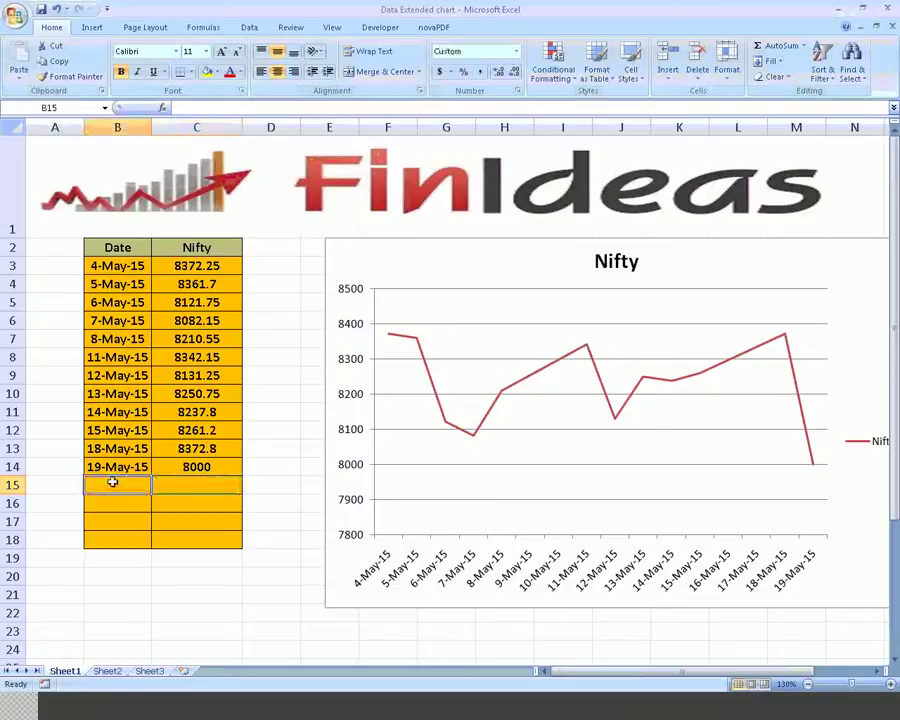
pyautogui.write('20 may')
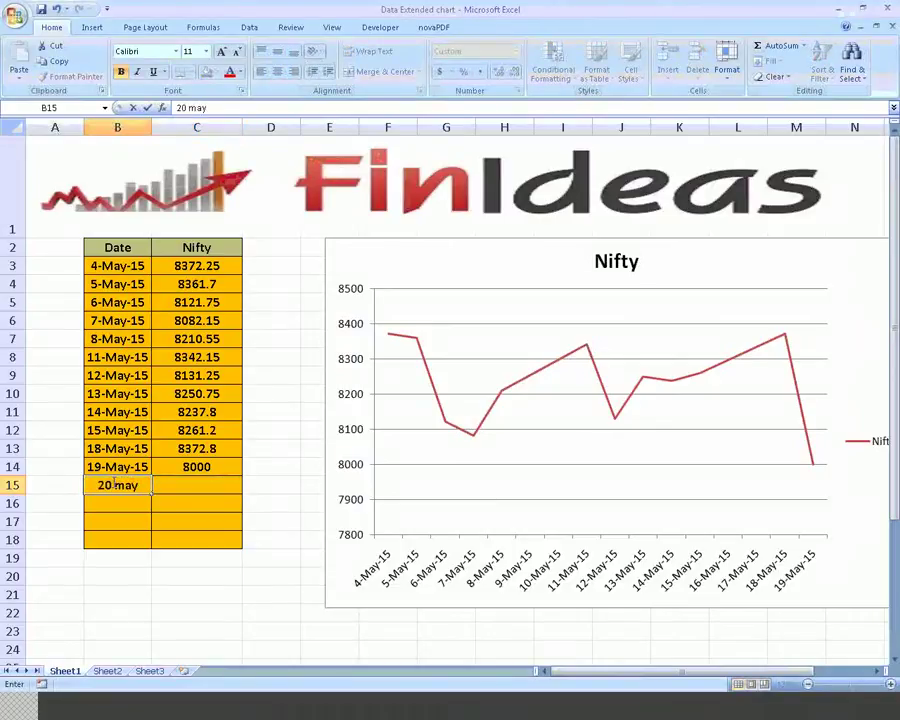
pyautogui.write(' 15')
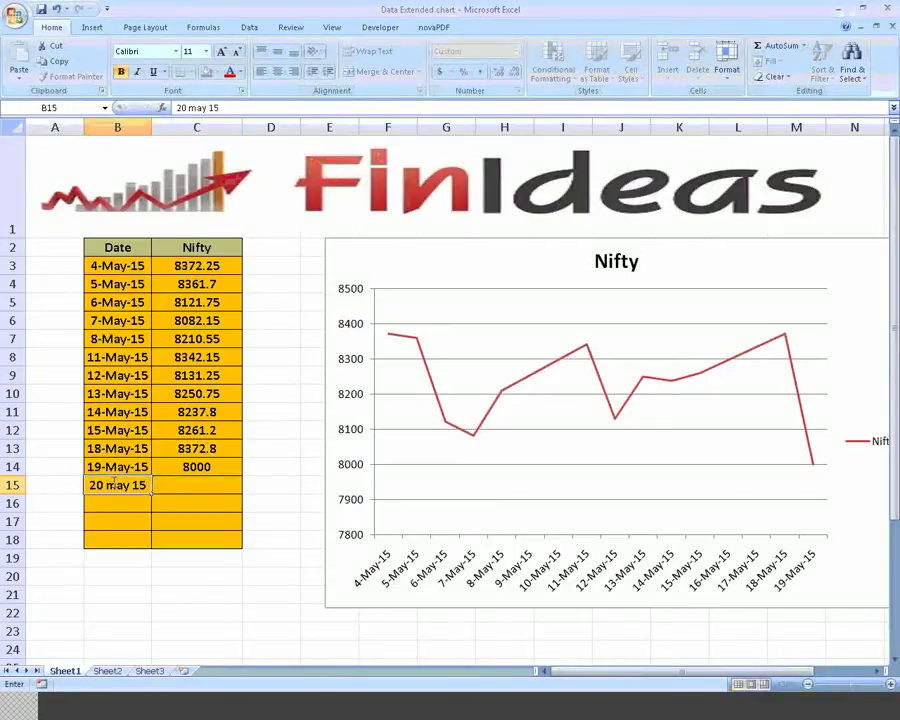
pyautogui.press('Tab')
pyautogui.write('8200')
pyautogui.hotkey('ctrl', 'Return')
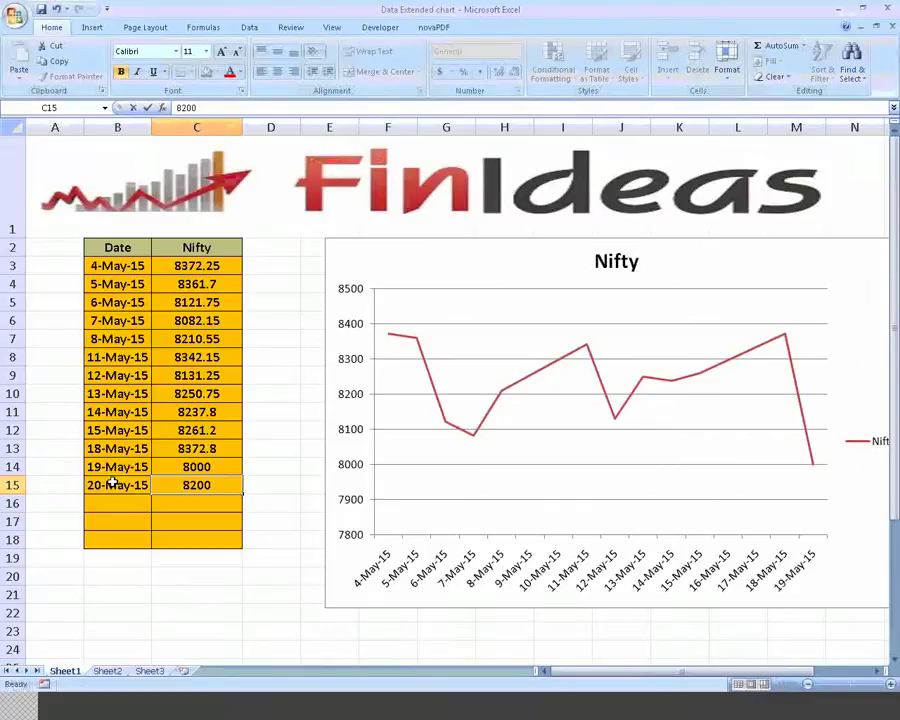
pyautogui.press('Return')
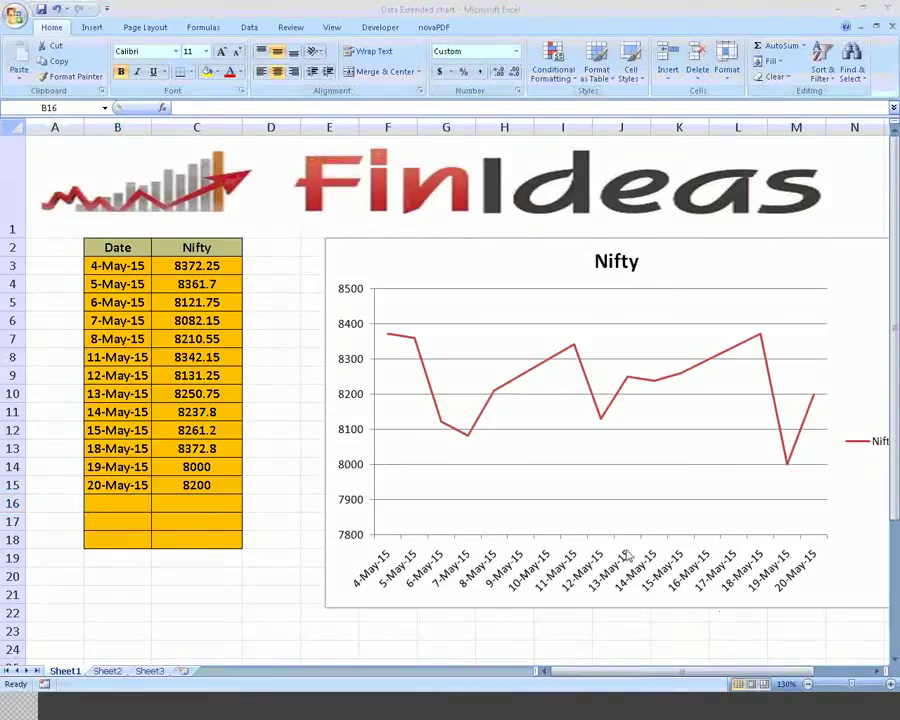
# Add 21-May-15 with a Nifty value of 9000 in row 16.
pyautogui.click(127, 503)
pyautogui.write('21 m')
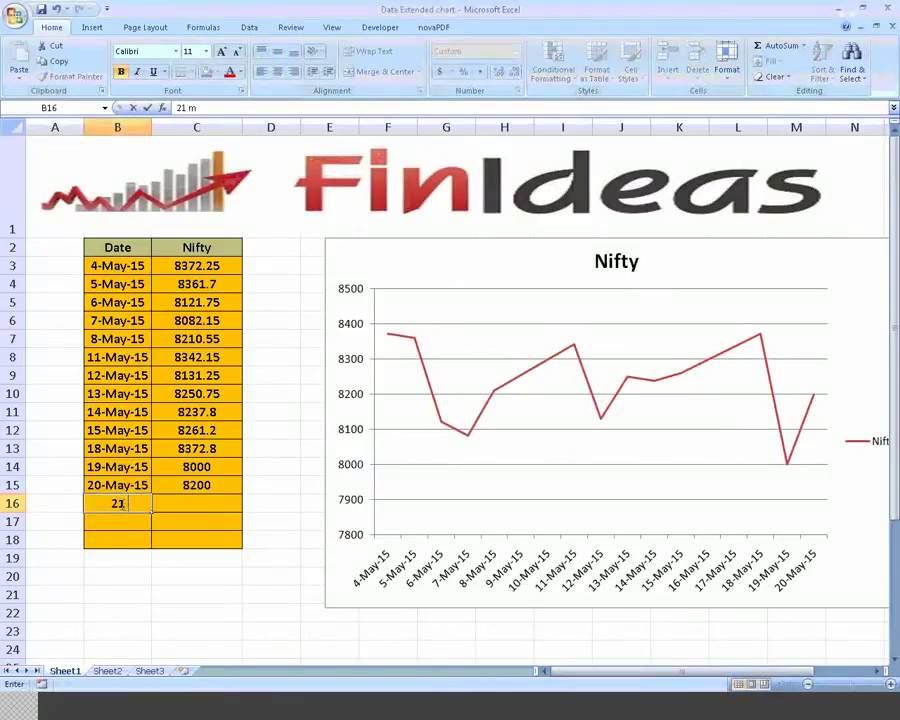
pyautogui.write('ay 20')
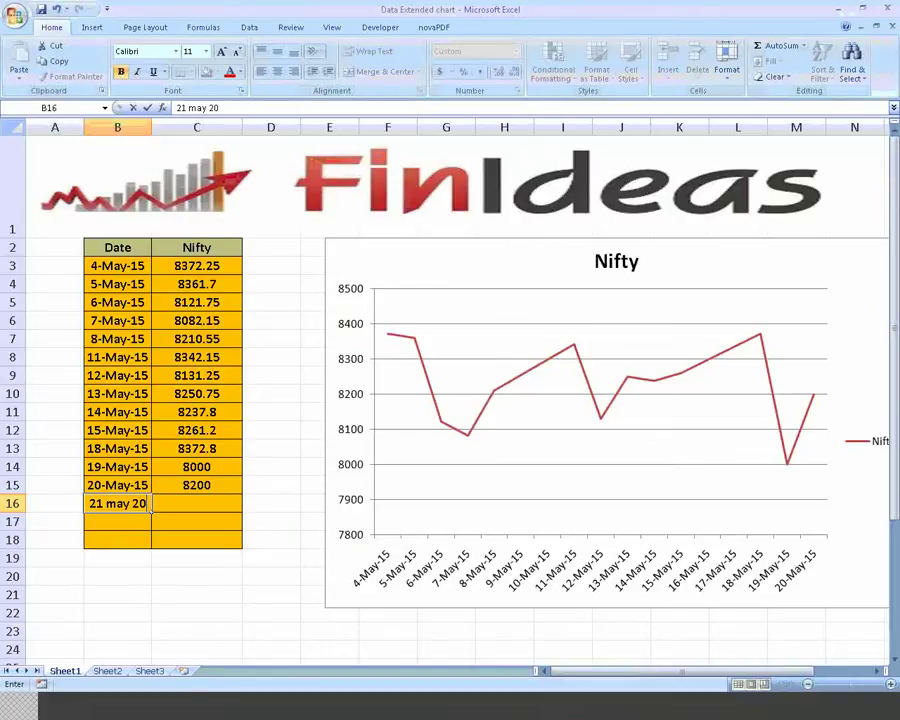
pyautogui.press('Tab')
pyautogui.write('9000')
pyautogui.press('Return')
pyautogui.press('Return')
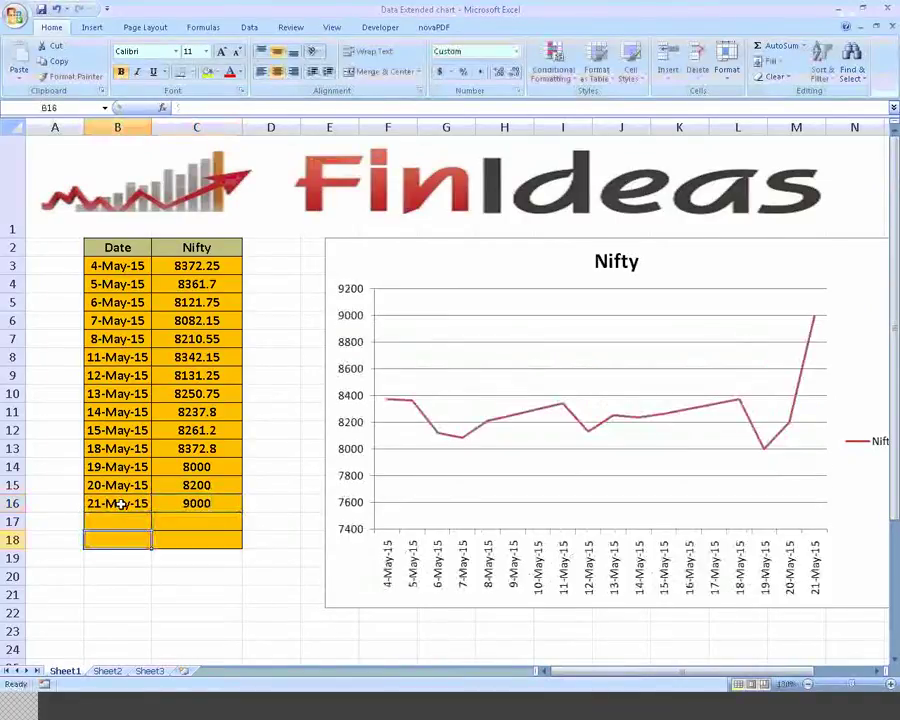
pyautogui.press('Up')
pyautogui.press('Up')
pyautogui.press('Right')
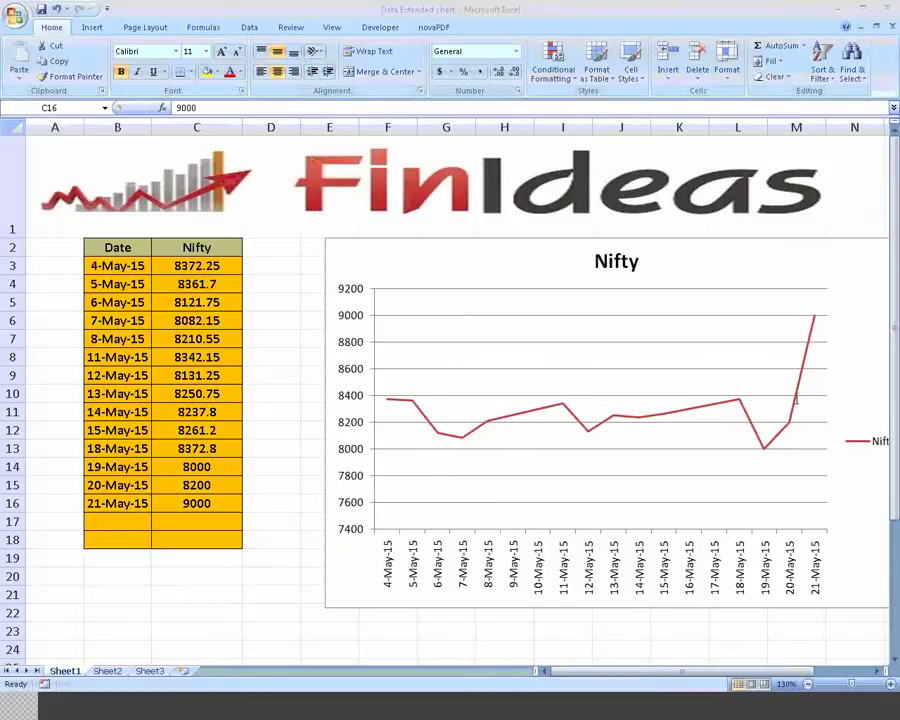
pyautogui.press('Escape')
# Add 22-May-15 with a Nifty value of 8000 in row 17, extending the chart.
pyautogui.click(117, 523)
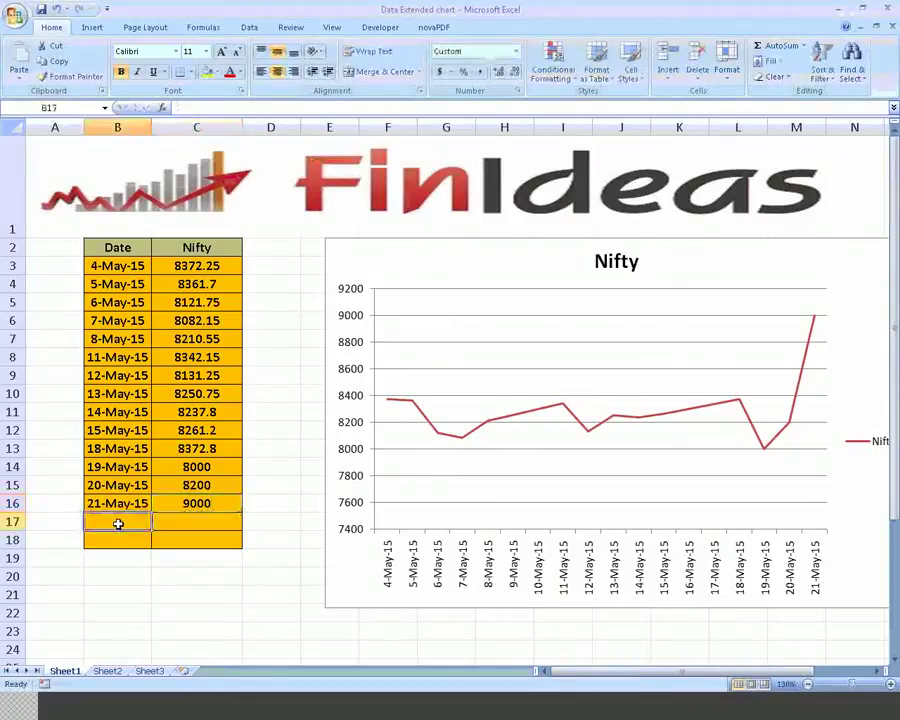
pyautogui.write('22 m')
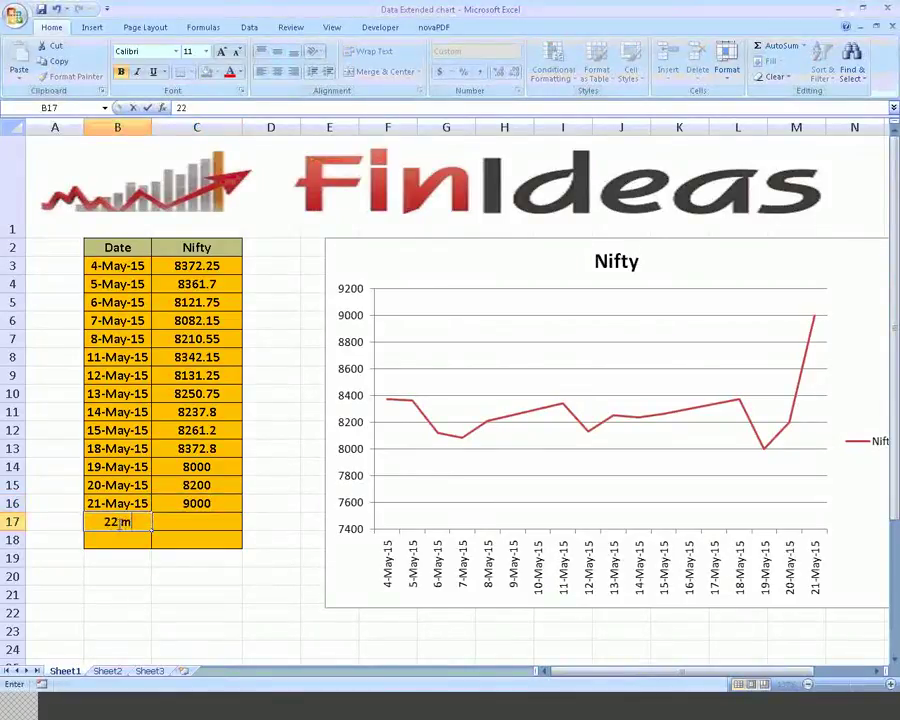
pyautogui.write('ay 15')
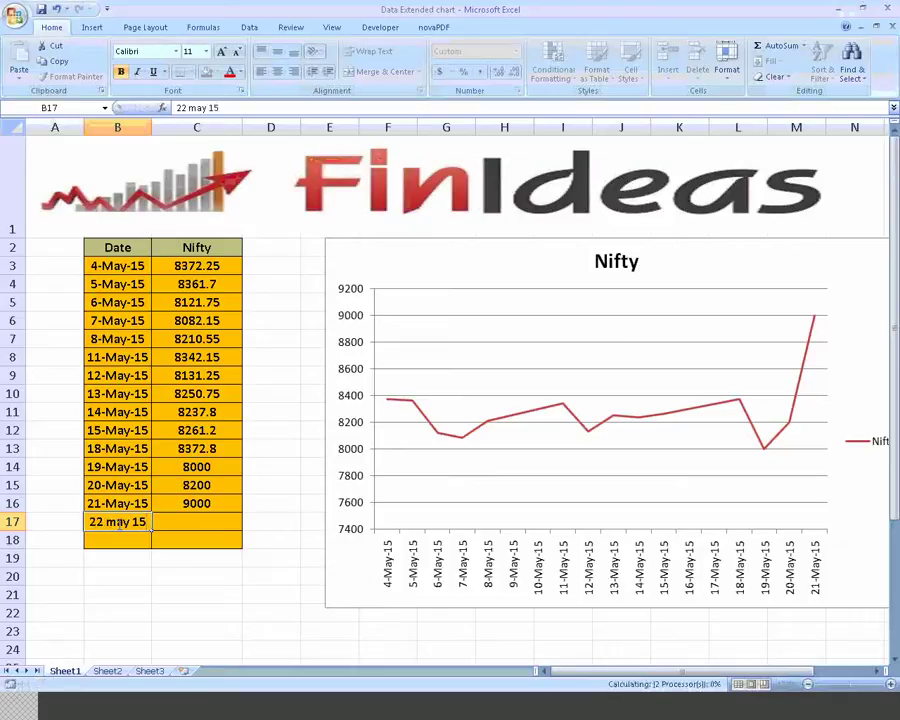
pyautogui.press('Tab')
pyautogui.write('8000')
pyautogui.press('Return')
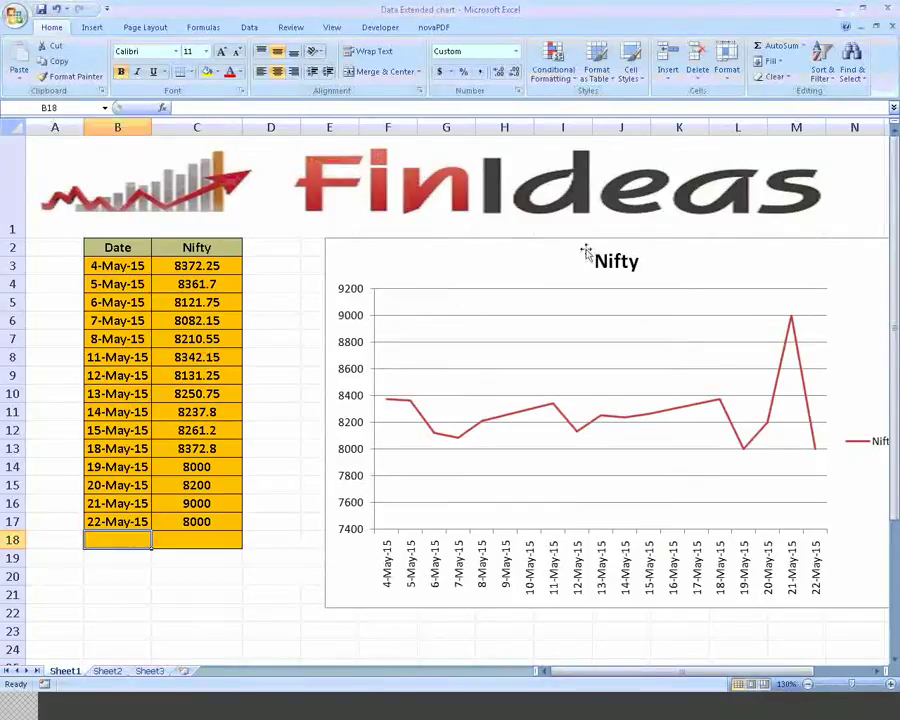
pyautogui.press('Right')
pyautogui.press('Right')
pyautogui.press('Right')
pyautogui.press('Right')
pyautogui.press('Right')
pyautogui.press('Right')
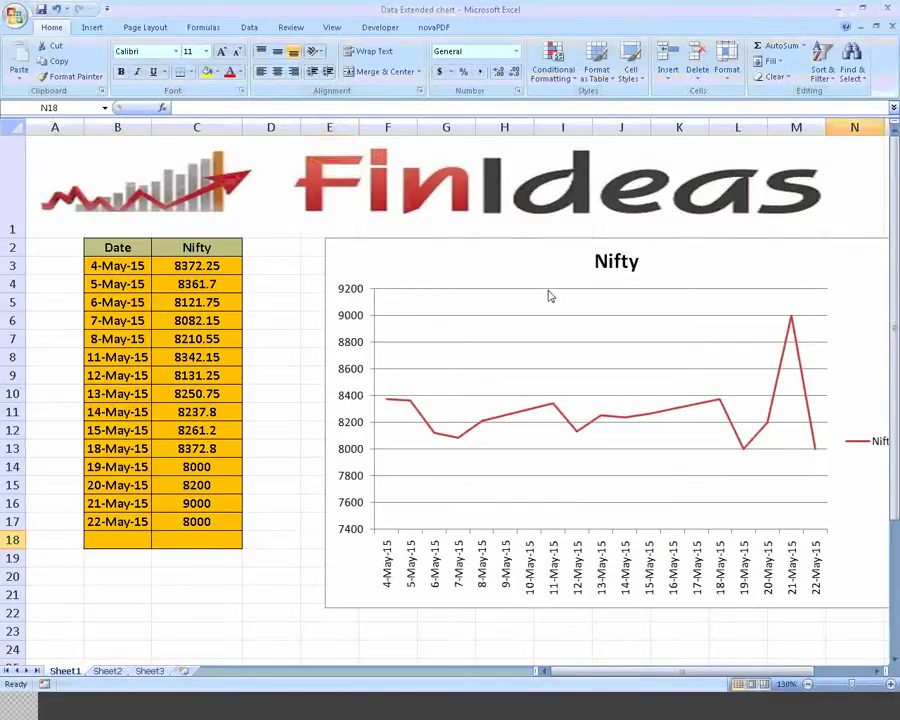
pyautogui.press('Right')
pyautogui.press('Right')
pyautogui.press('Right')
pyautogui.press('Right')
# Move the Nifty chart slightly lower beside the OFFSET range formulas.
pyautogui.press('Up')
pyautogui.press('Up')
pyautogui.press('Up')
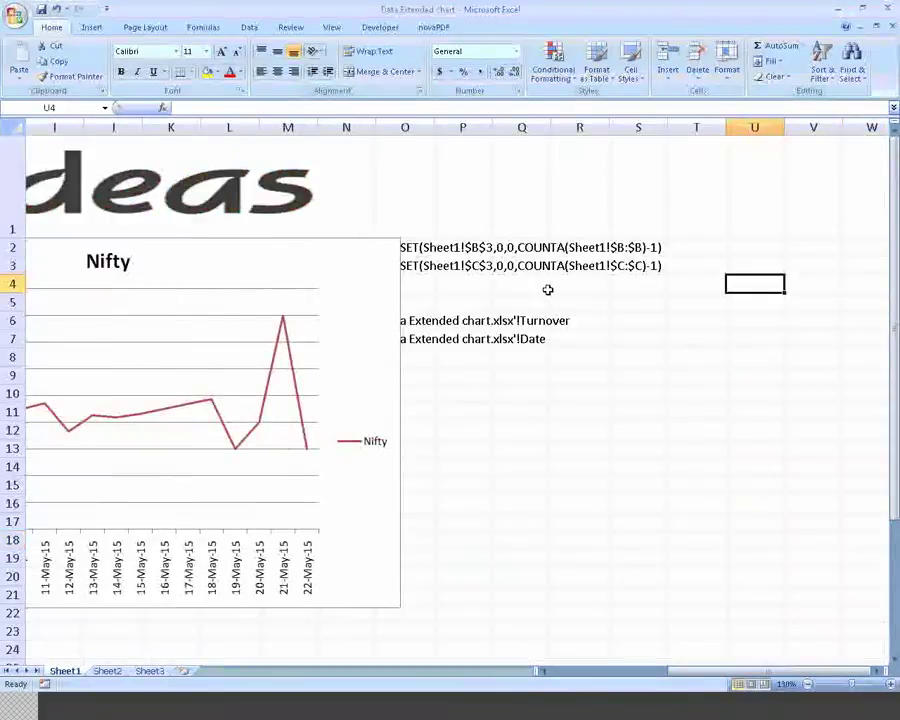
pyautogui.press('Down')
pyautogui.press('Down')
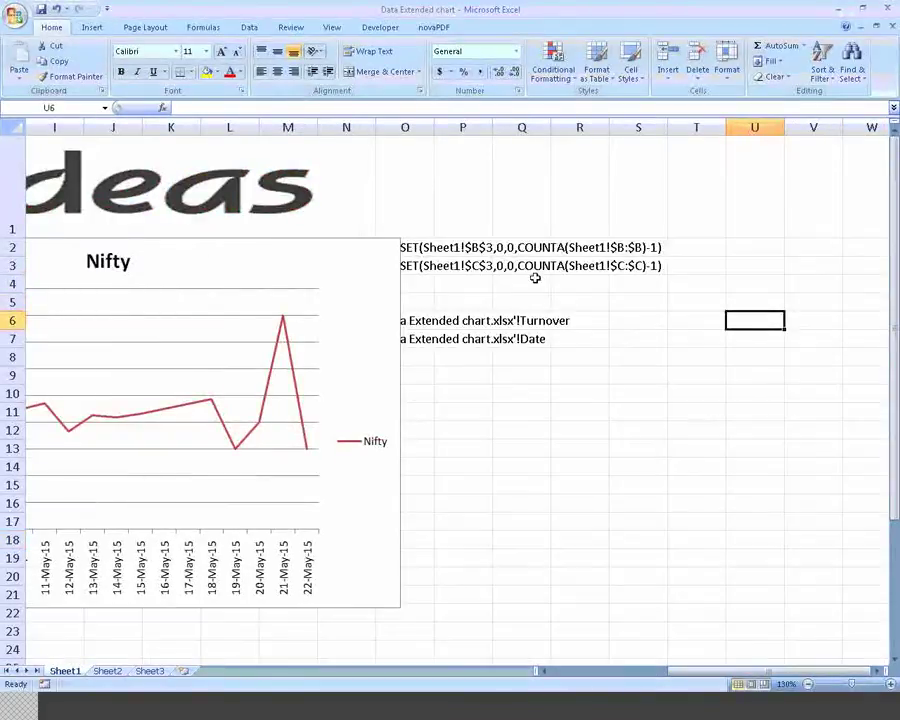
pyautogui.moveTo(344, 263); pyautogui.dragTo(334, 307)
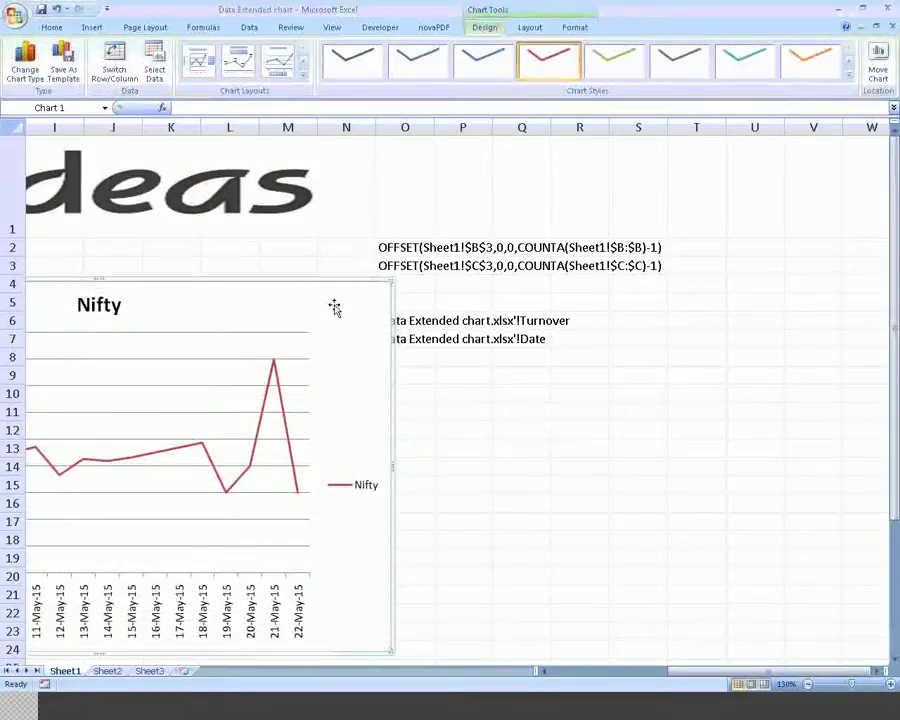
# Inspect the OFFSET formula in O3 unchanged and open the Nifty series' data definition.
pyautogui.click(405, 265)
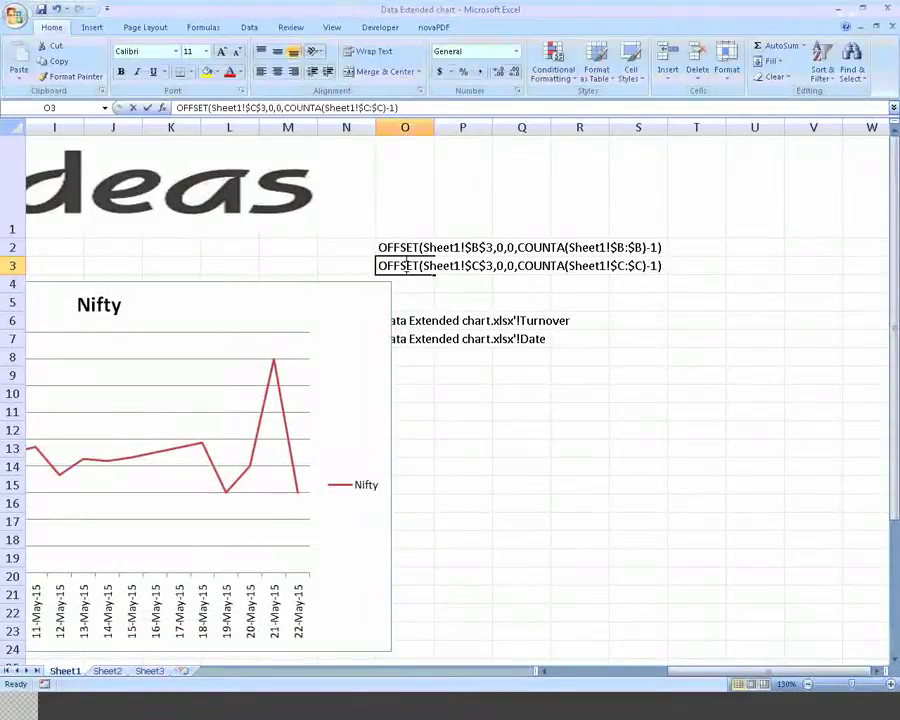
pyautogui.doubleClick(405, 265)
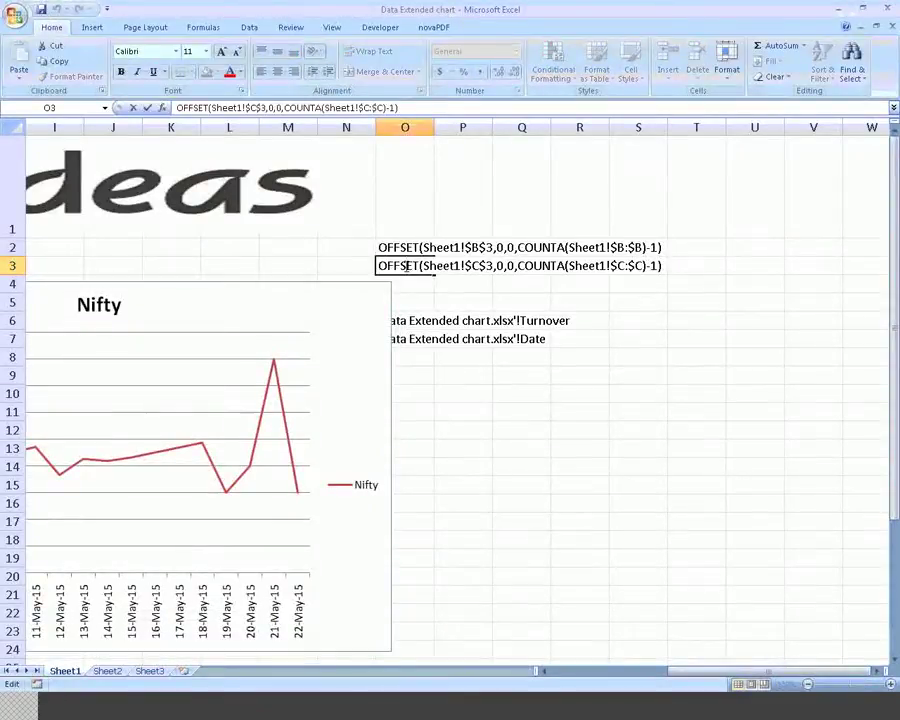
pyautogui.press('Escape')
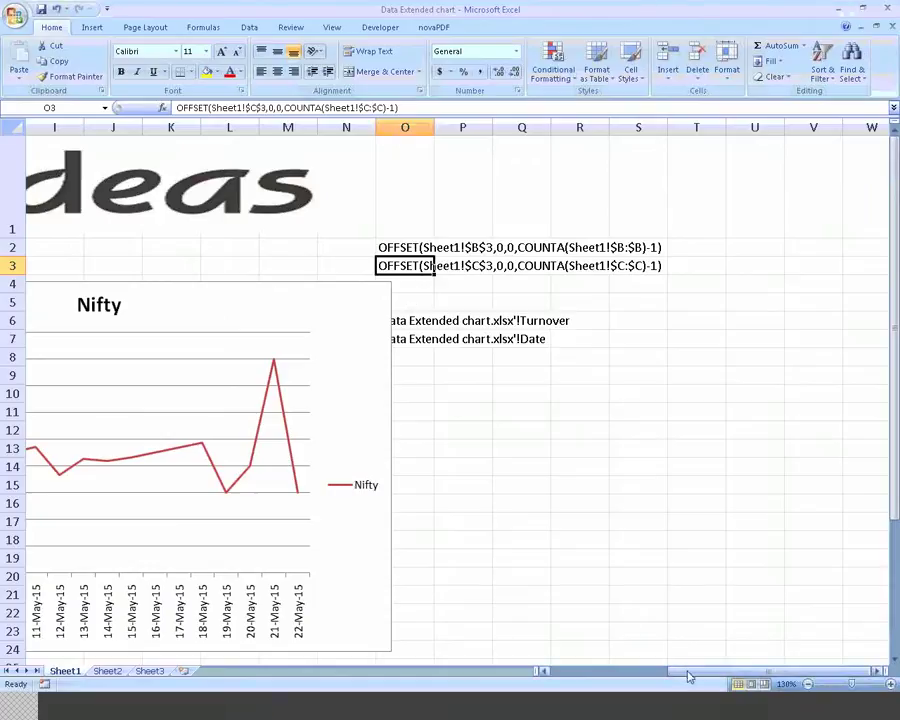
pyautogui.moveTo(688, 671); pyautogui.dragTo(676, 679)
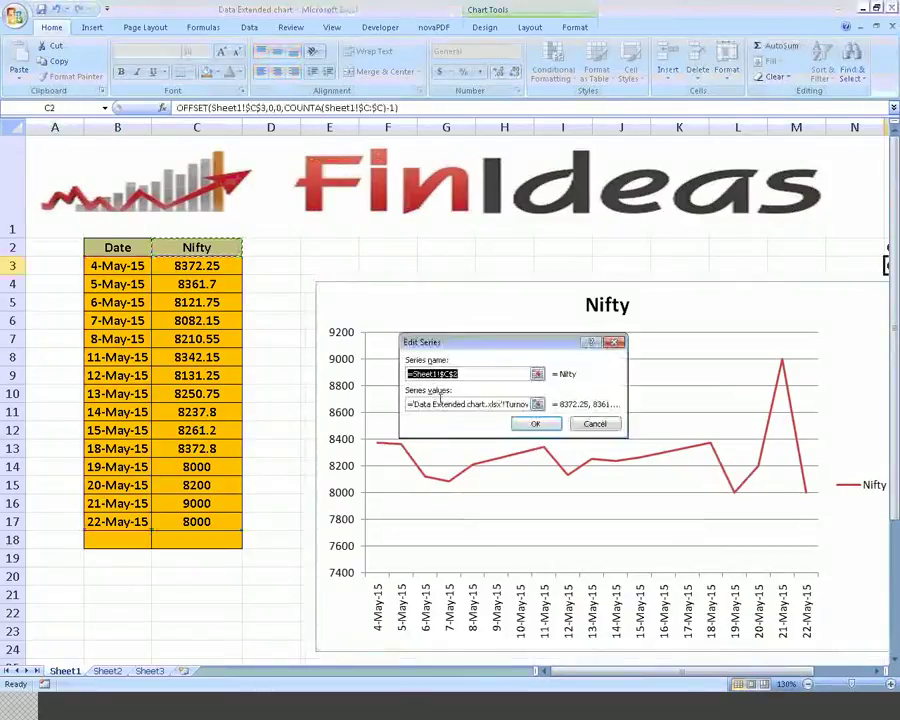
# Review the Turnover series reference, then close both data-source dialogs and deselect the chart.
pyautogui.click(440, 403)
pyautogui.click(434, 404)
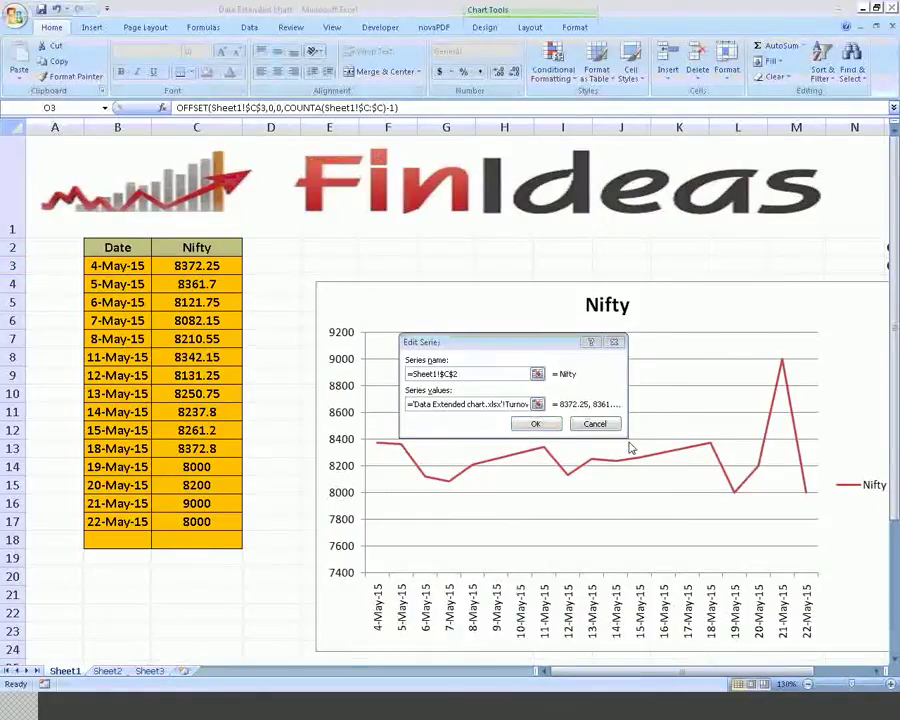
pyautogui.click(614, 342)
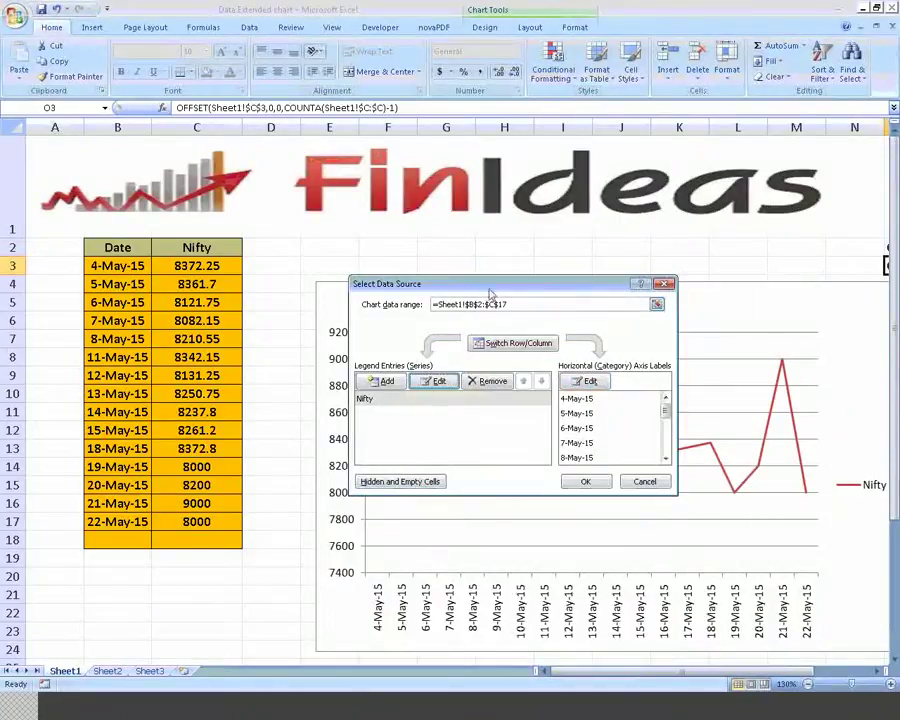
pyautogui.click(540, 283)
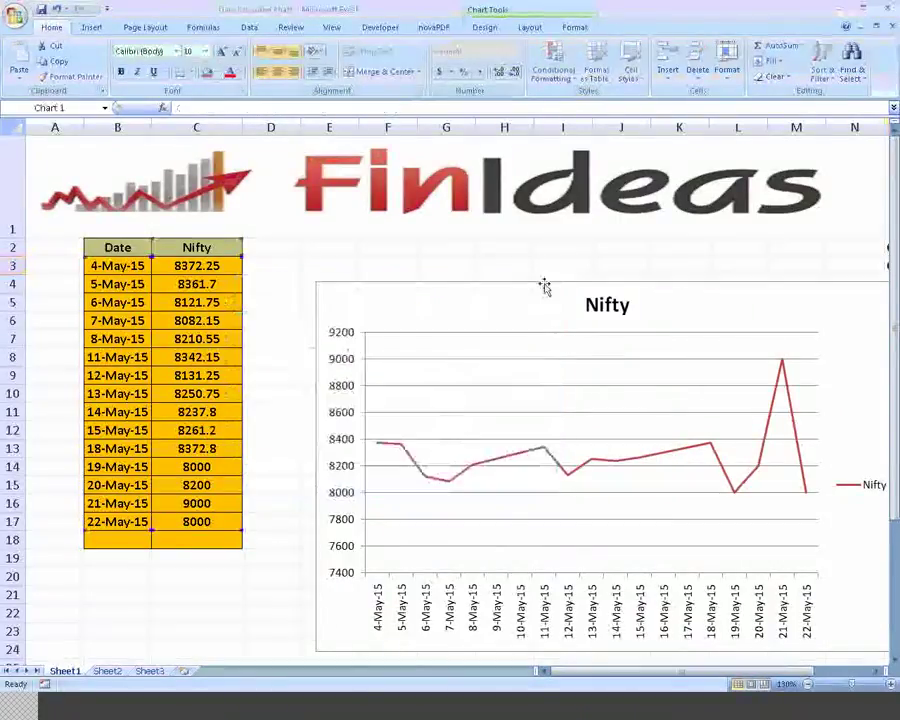
pyautogui.click(460, 261)
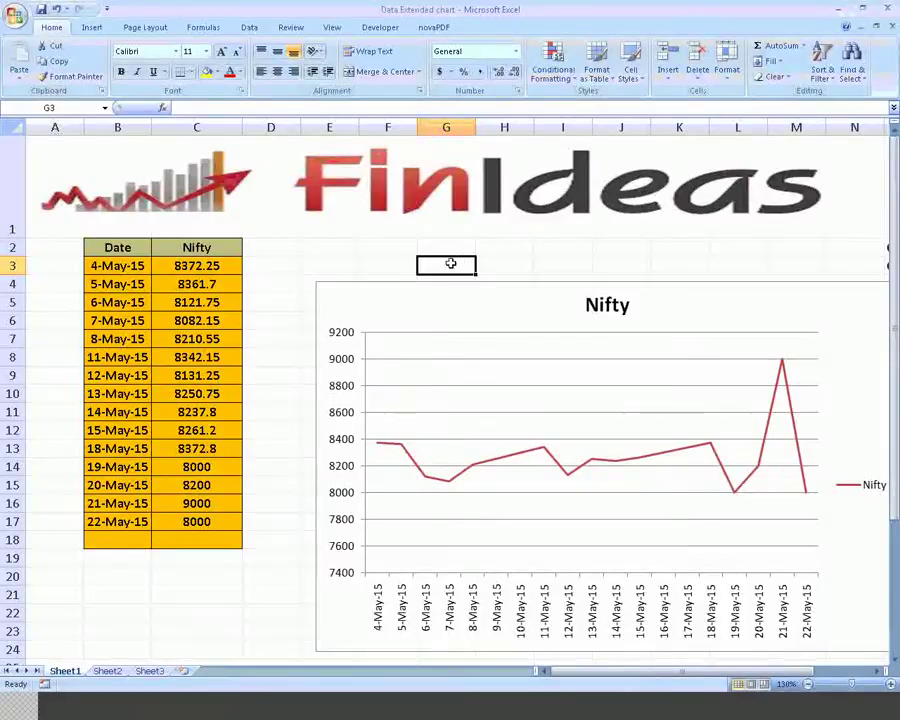
# Check the 8000 in C17 and cancel stray entries in B18 and C18.
pyautogui.click(196, 521)
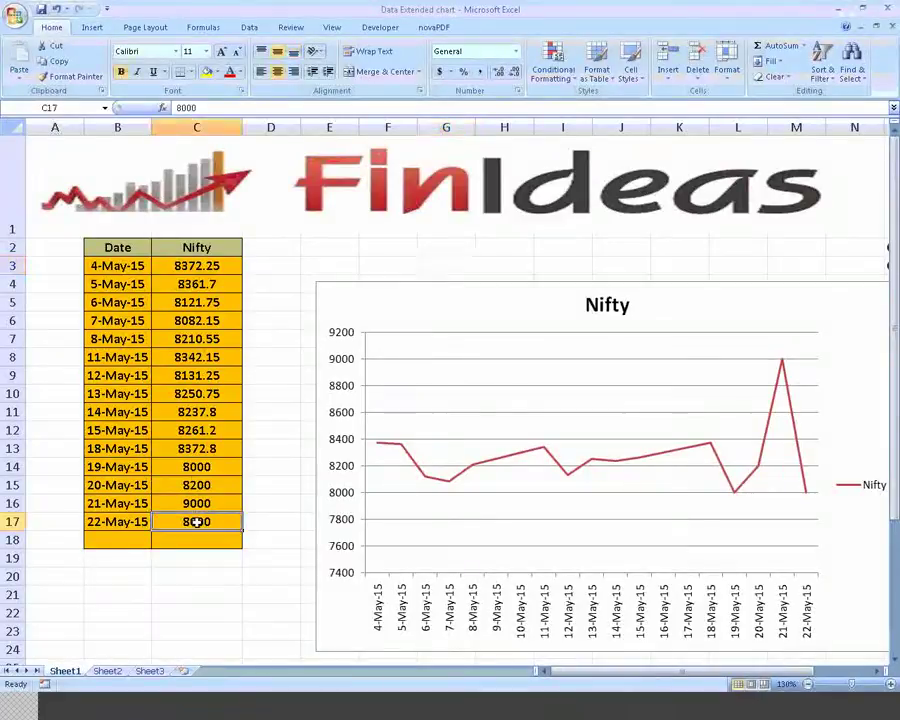
pyautogui.click(117, 540)
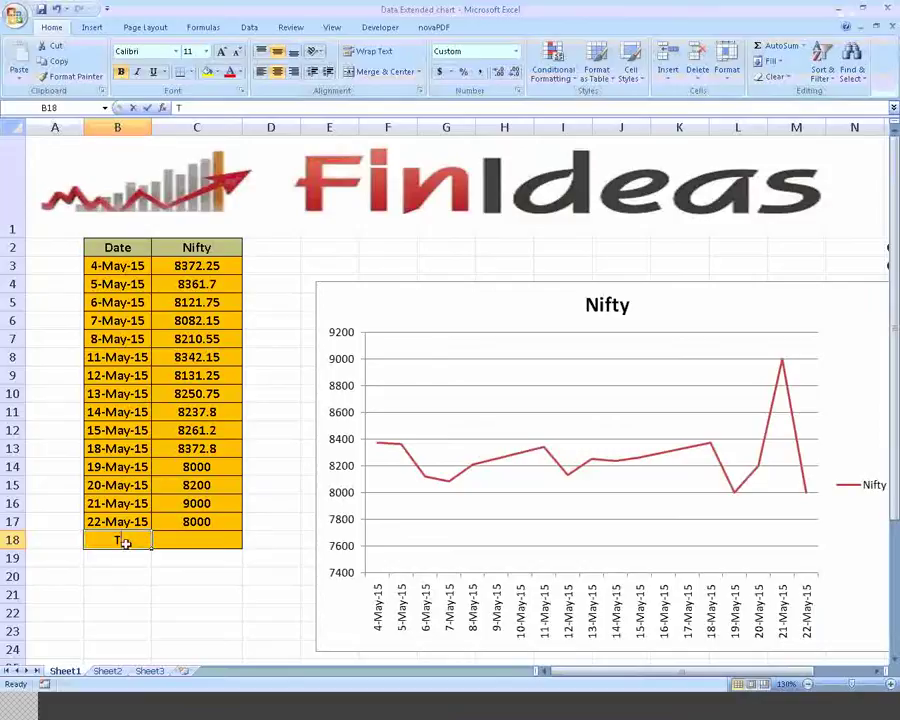
pyautogui.write('T')
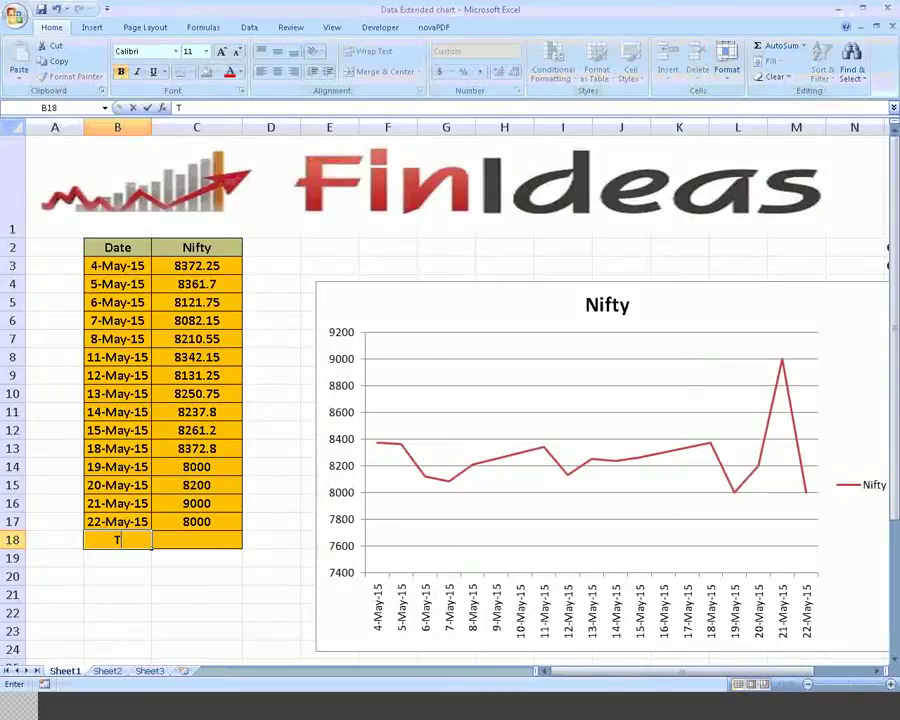
pyautogui.press('BackSpace')
pyautogui.press('Tab')
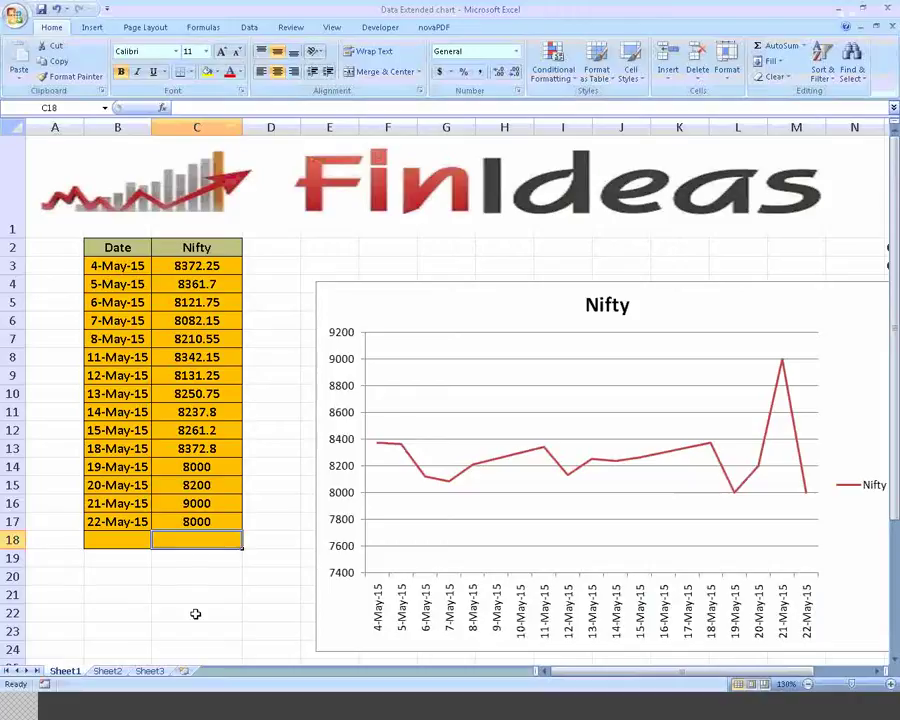
pyautogui.write('?')
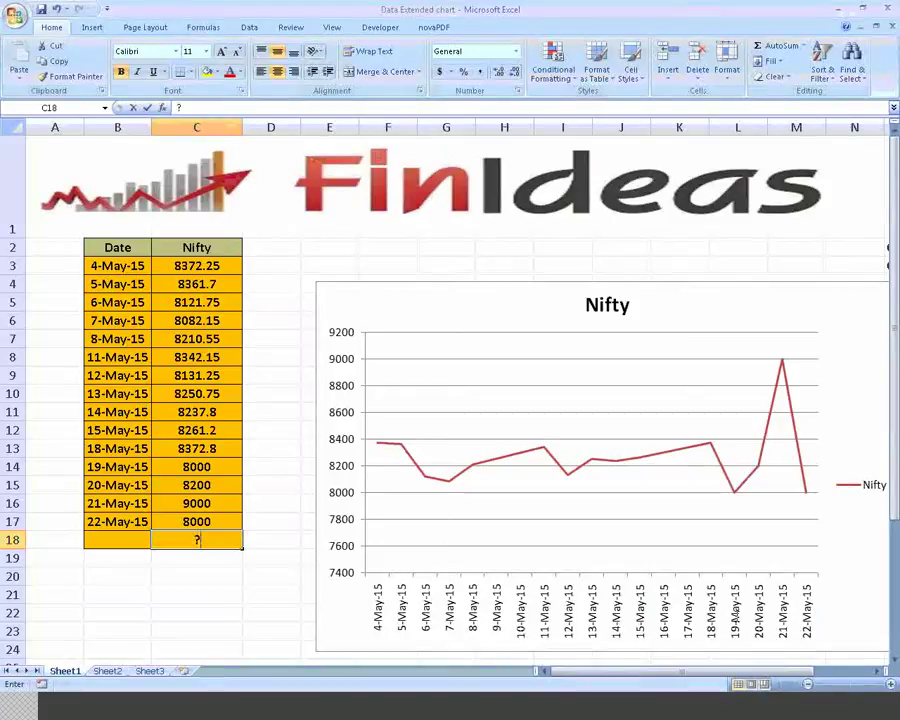
pyautogui.write('?')
pyautogui.press('Escape')
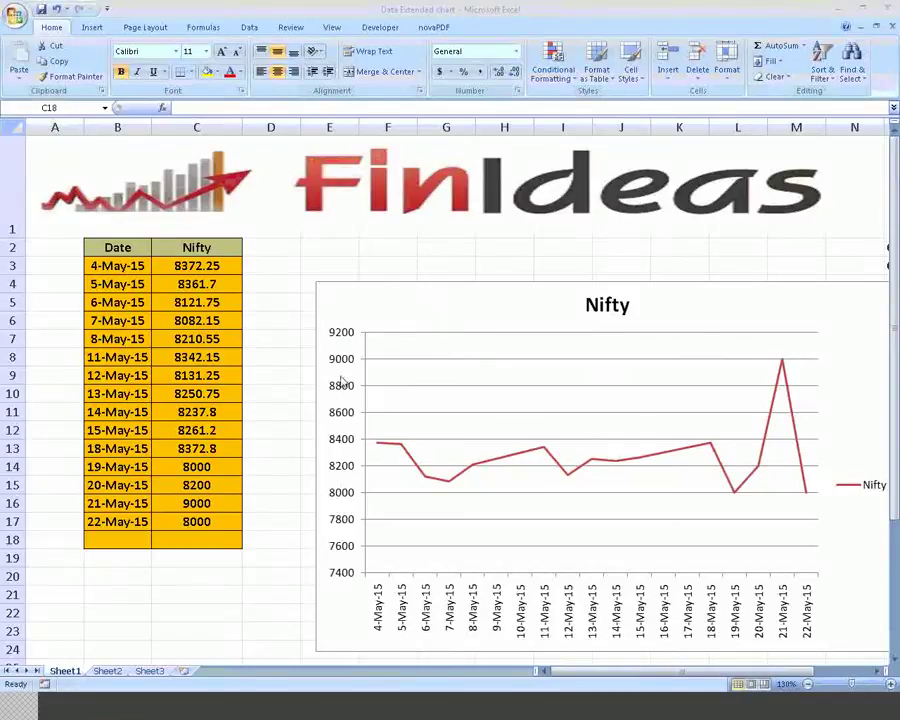
pyautogui.press('Escape')
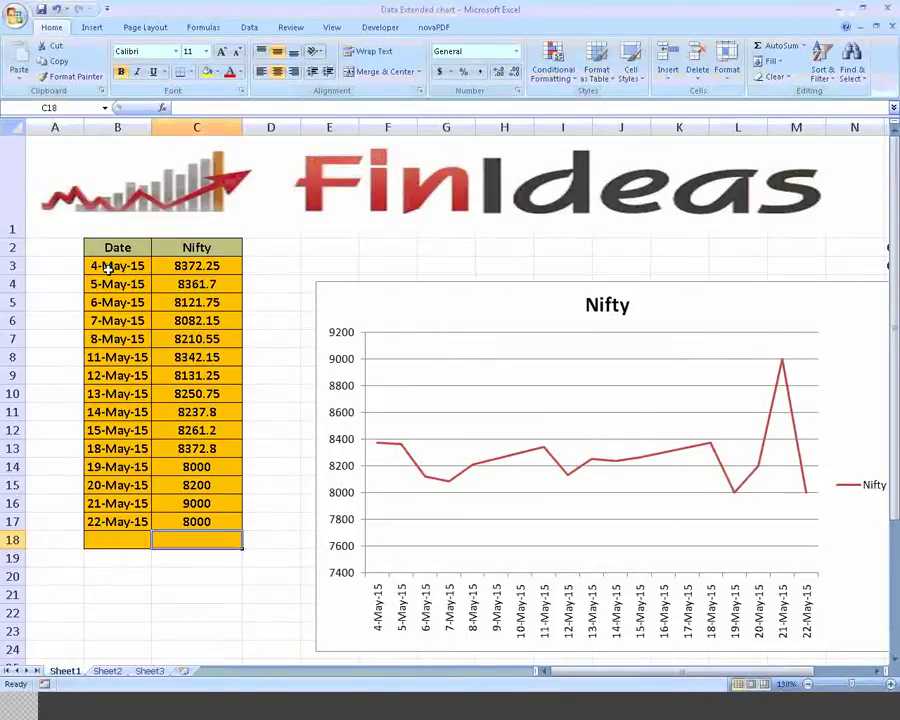
# Select the Date and Nifty range B2:C17 and show the Insert ribbon.
pyautogui.click(113, 250)
pyautogui.hotkey('shift', 'Right')
pyautogui.hotkey('shift', 'Down')
pyautogui.hotkey('shift', 'Down')
pyautogui.hotkey('shift', 'Down')
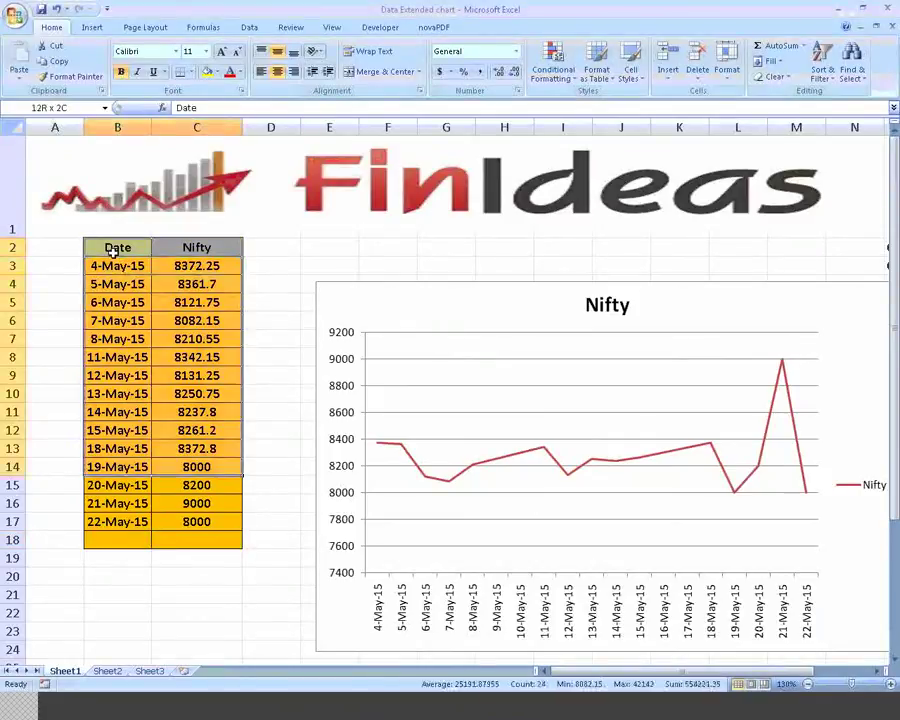
pyautogui.hotkey('shift', 'Down')
pyautogui.hotkey('shift', 'Down')
pyautogui.hotkey('shift', 'Down')
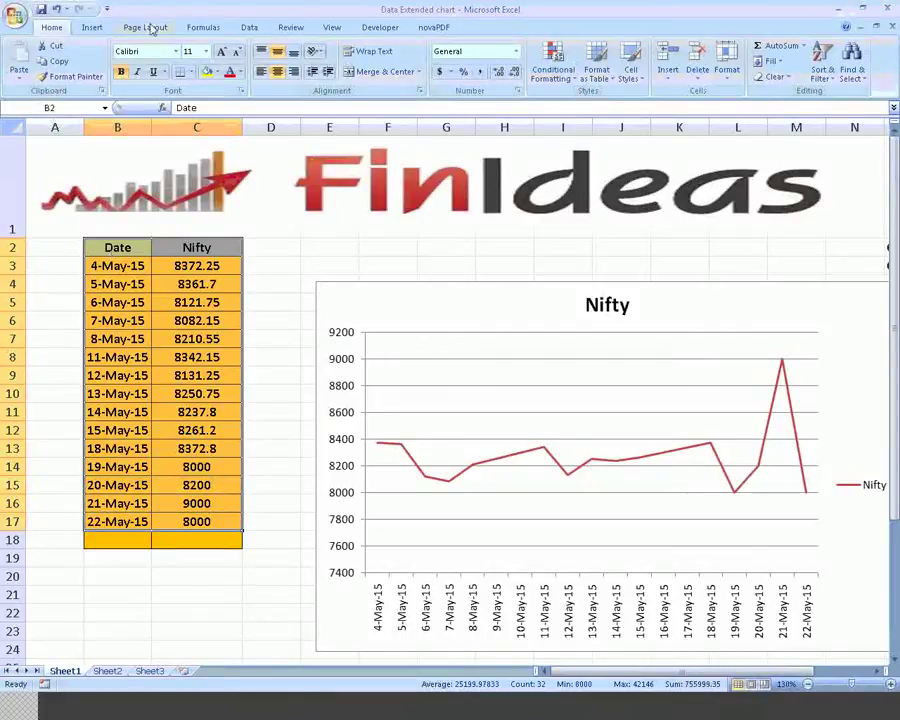
pyautogui.click(91, 27)
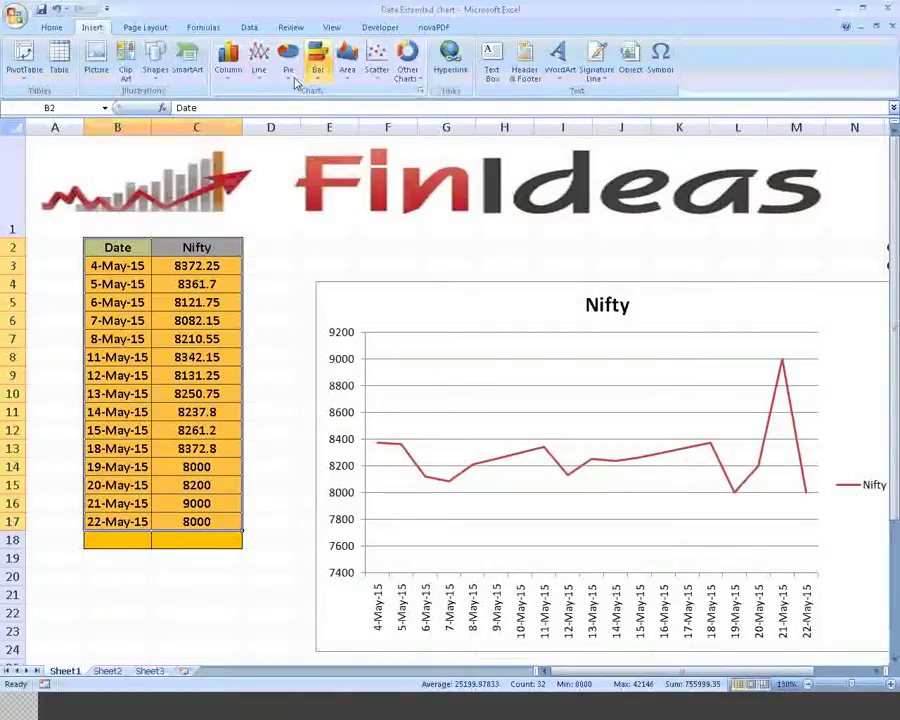
# Insert a 2-D line chart of the Nifty data and place it below the original chart.
pyautogui.click(258, 62)
pyautogui.click(266, 120)
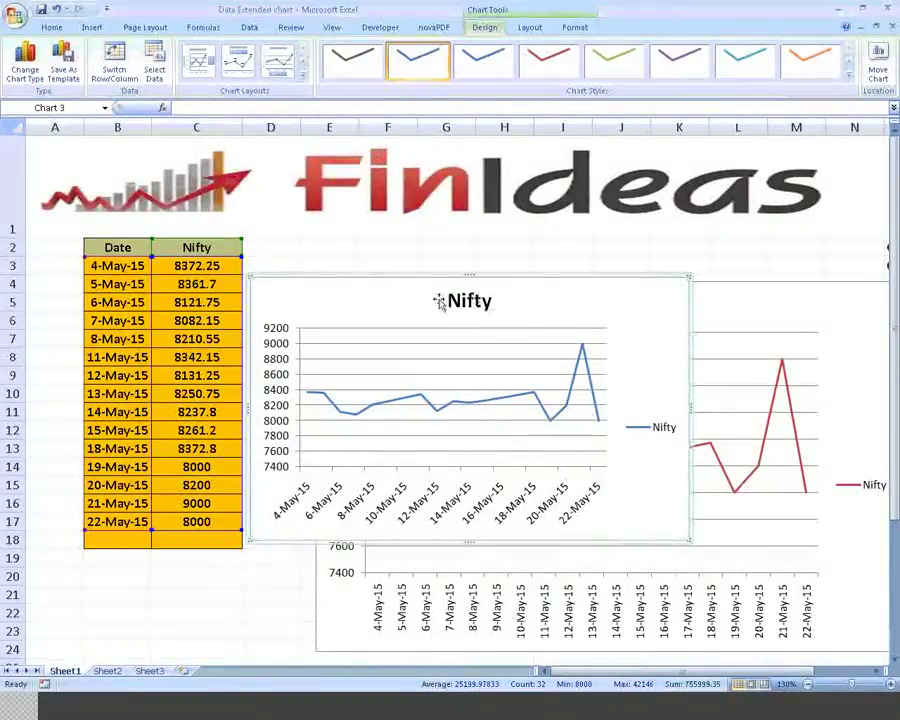
pyautogui.moveTo(428, 299)
pyautogui.mouseDown()
pyautogui.moveTo(249, 593)
pyautogui.moveTo(240, 593)
pyautogui.mouseUp()
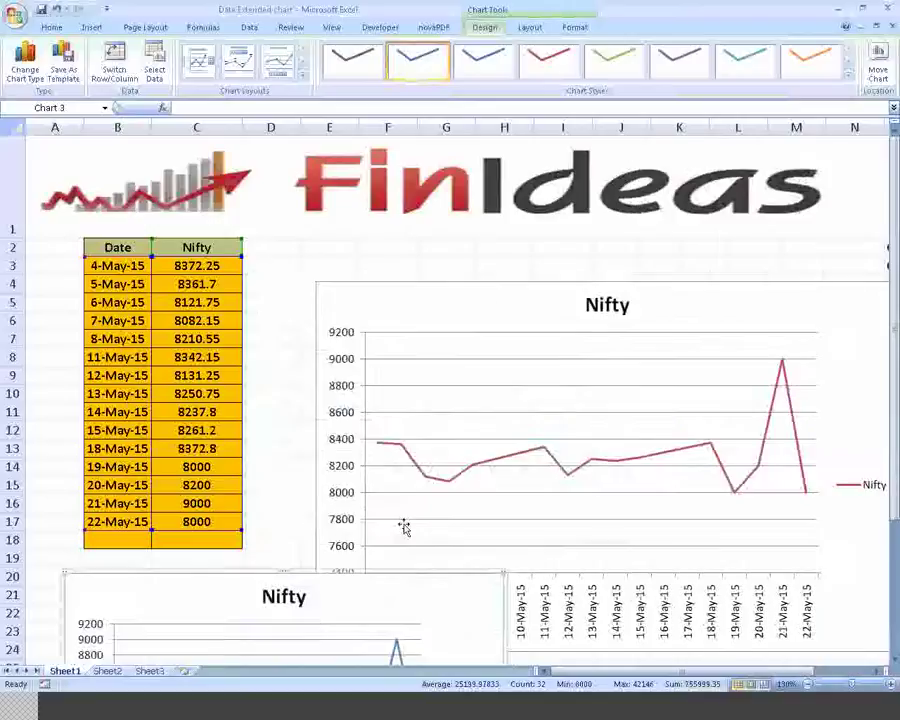
pyautogui.click(283, 433)
pyautogui.scroll(-2, 283, 433)
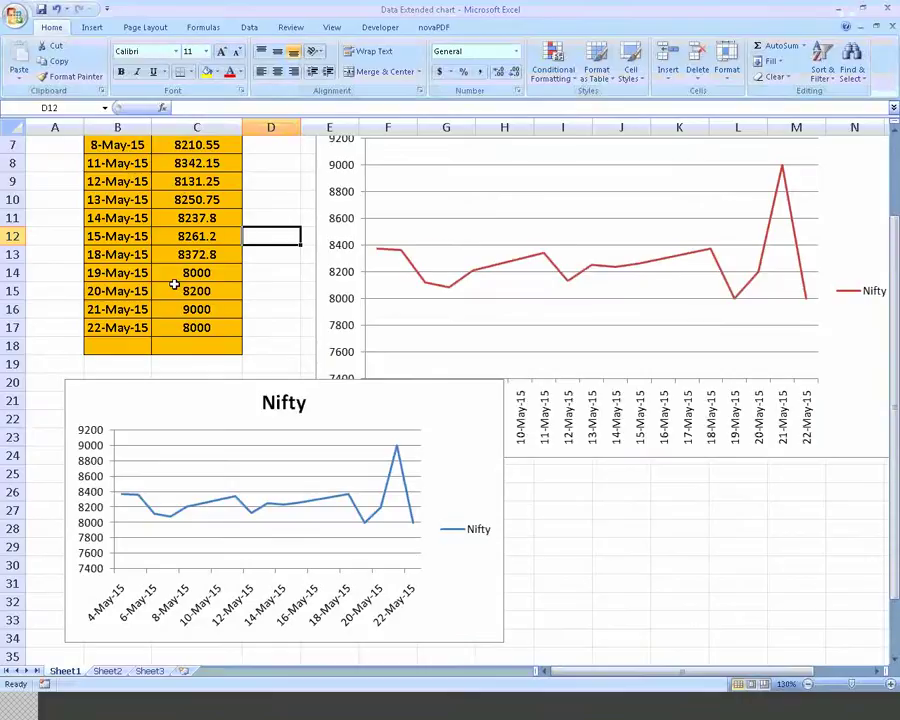
pyautogui.scroll(-1, 174, 284)
# Add 23-May-15 with a Nifty value of 9000 in row 18, then select the lower chart.
pyautogui.click(134, 290)
pyautogui.write('23 m')
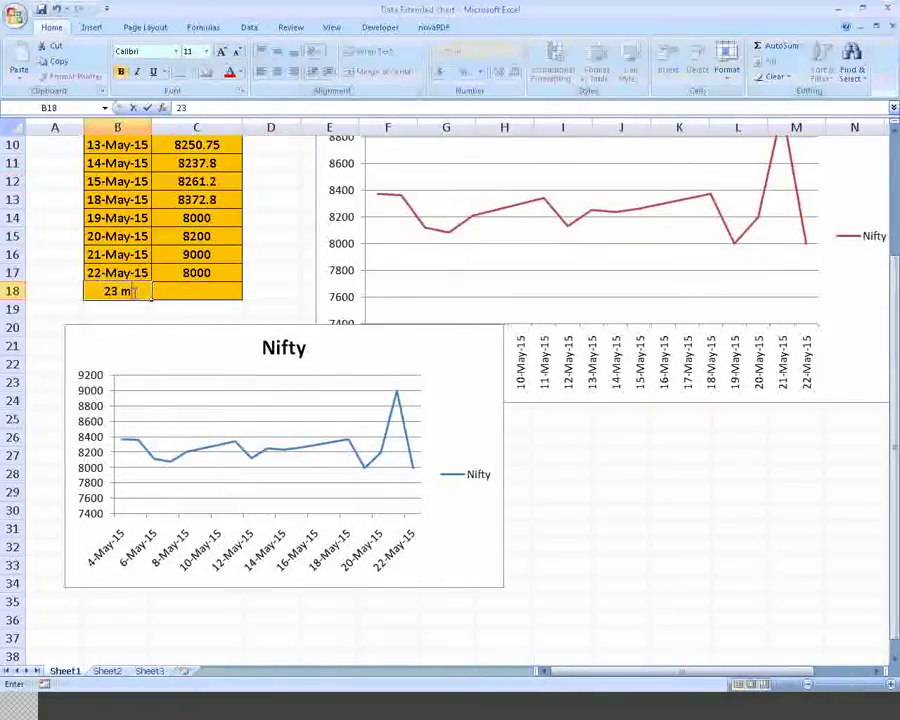
pyautogui.write('ay 15')
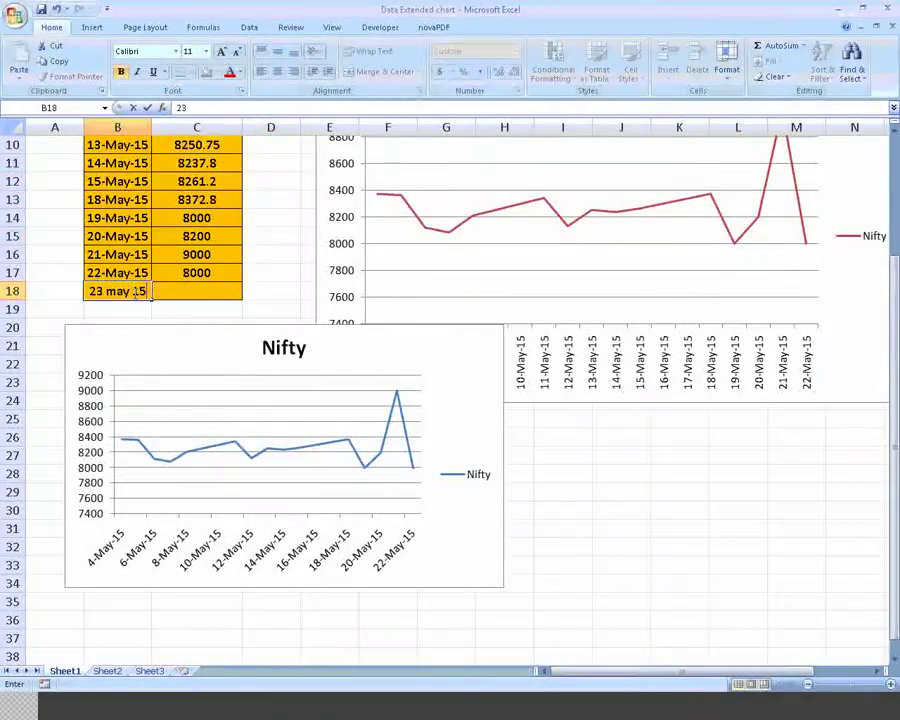
pyautogui.press('Return')
pyautogui.press('Tab')
pyautogui.write('9')
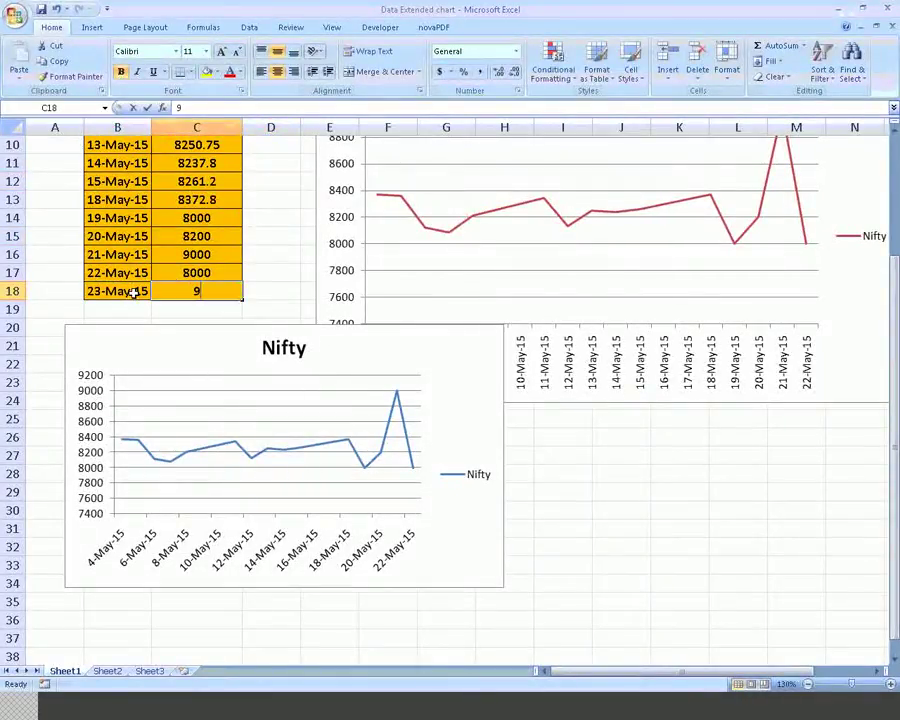
pyautogui.write('000')
pyautogui.press('Return')
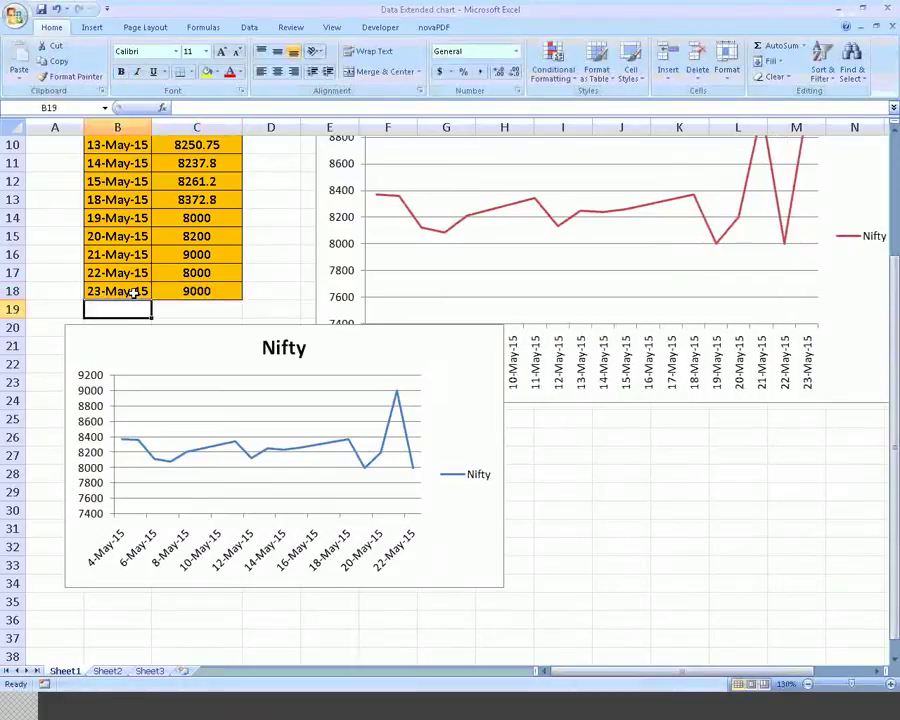
pyautogui.click(403, 407)
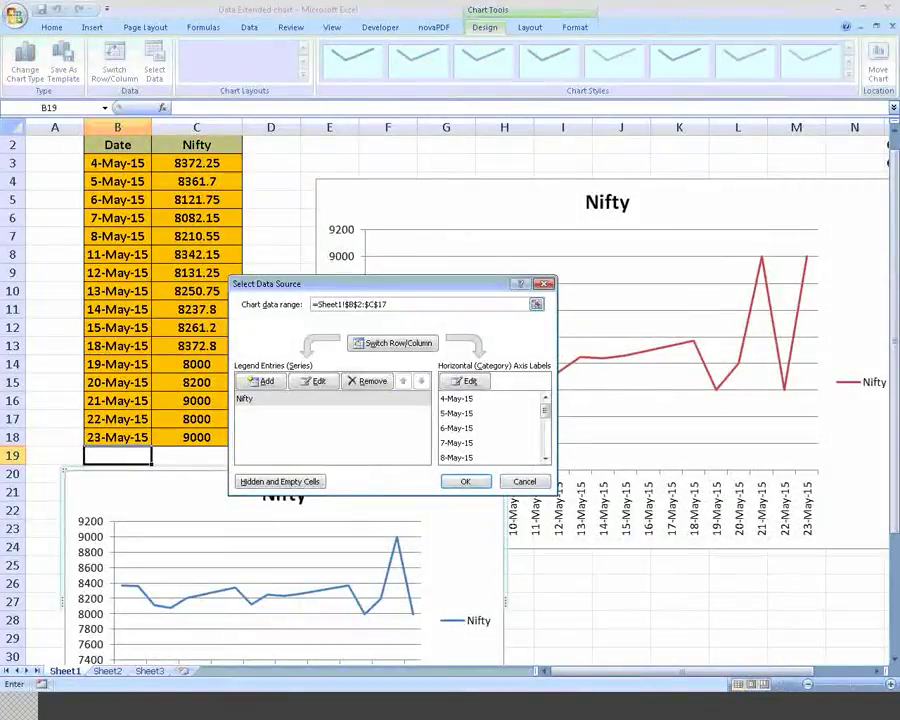
# Change the lower chart's data range to =Sheet1!$B$2:$C$18 and apply it.
pyautogui.click(397, 303)
pyautogui.press('BackSpace')
pyautogui.write('8')
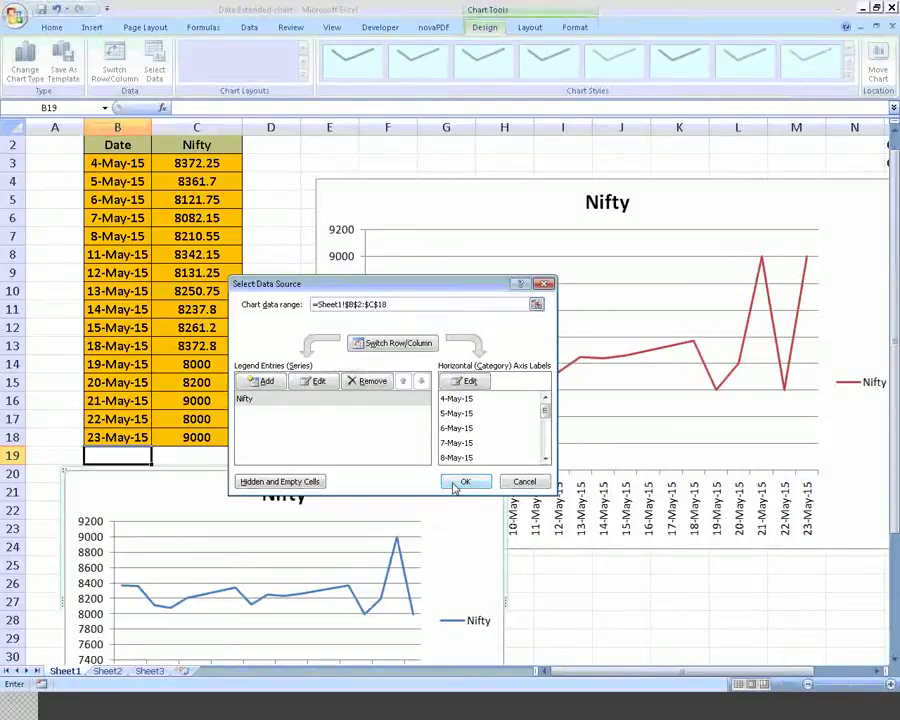
pyautogui.click(462, 482)
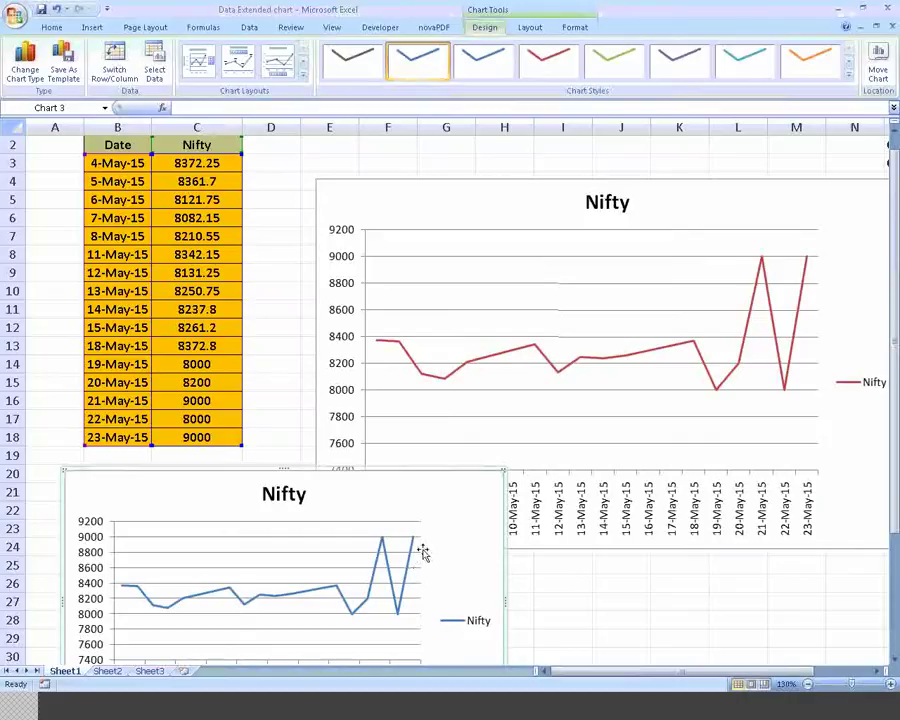
# Check the Nifty series in the lower chart's data source, then close it and deselect the chart.
pyautogui.rightClick(350, 545)
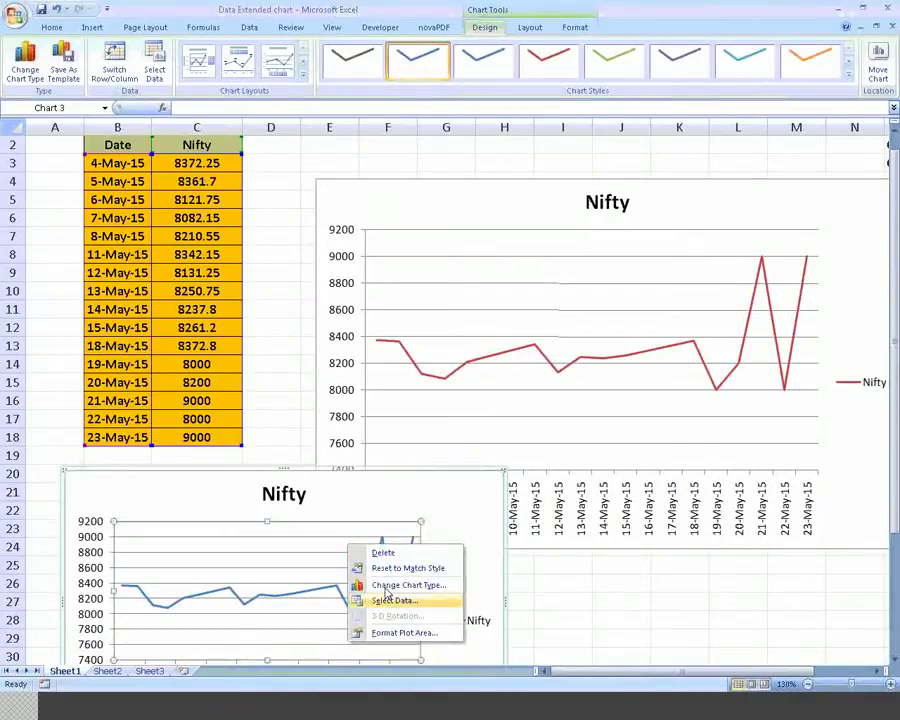
pyautogui.click(390, 604)
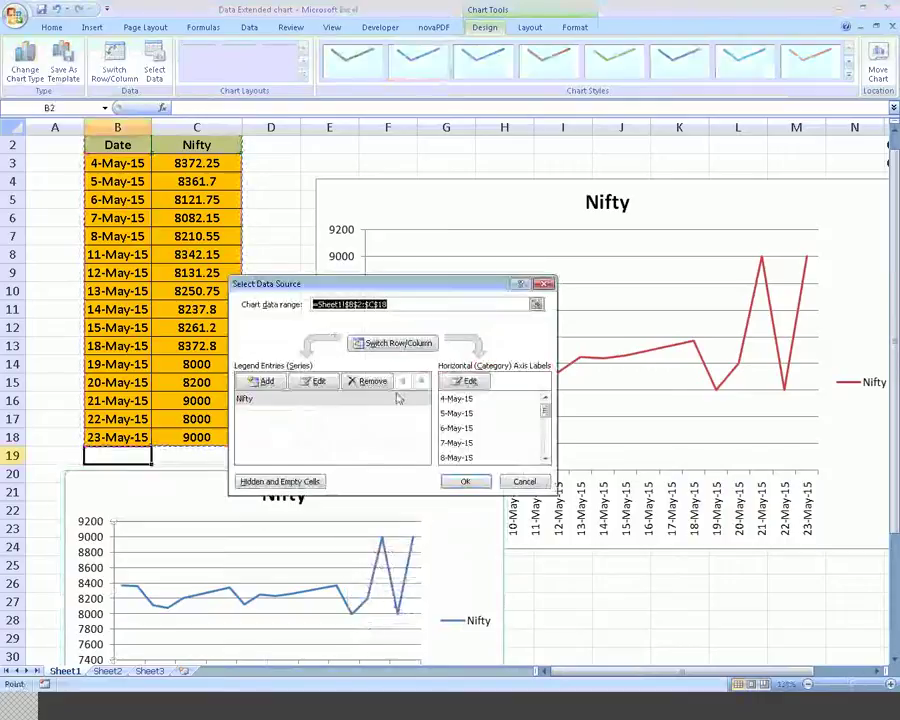
pyautogui.click(279, 398)
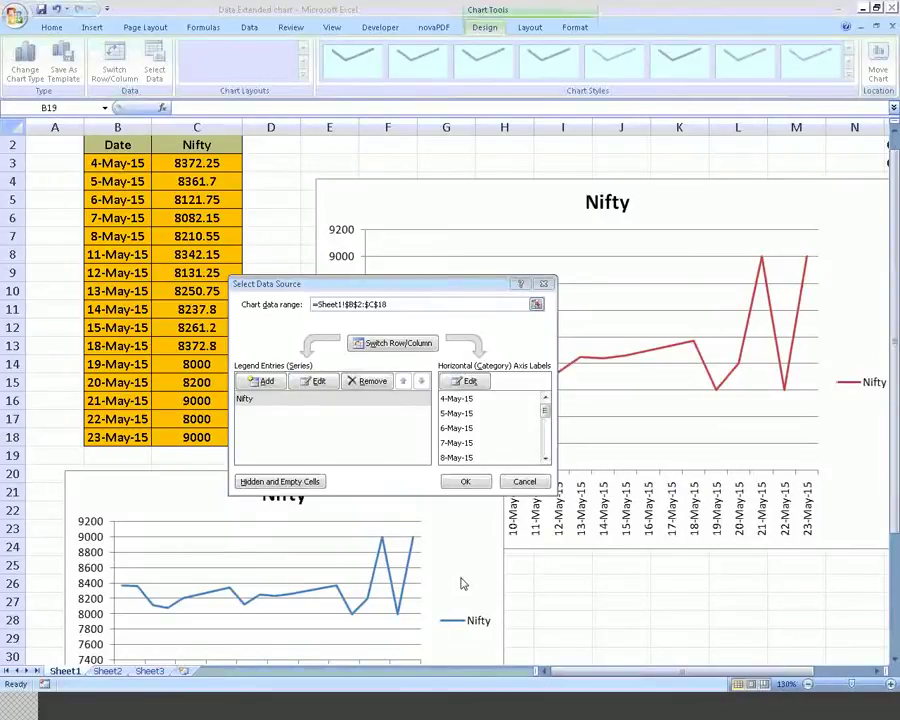
pyautogui.click(543, 284)
pyautogui.click(287, 362)
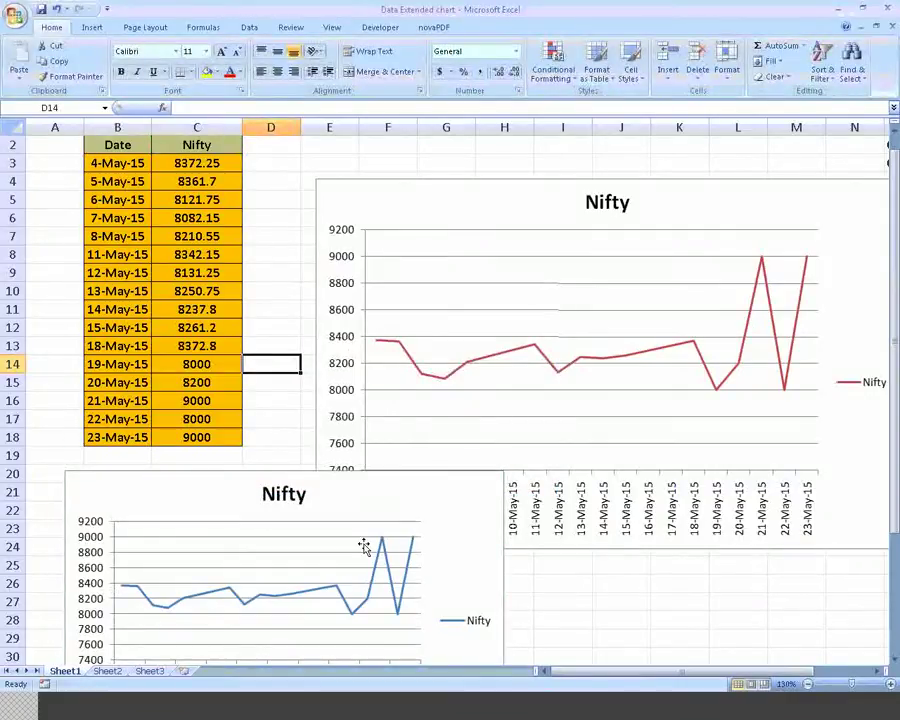
# Switch from the Nifty chart workbook to the presentation's 'Pivot Bhavcopy' title slide.
pyautogui.click(444, 697)
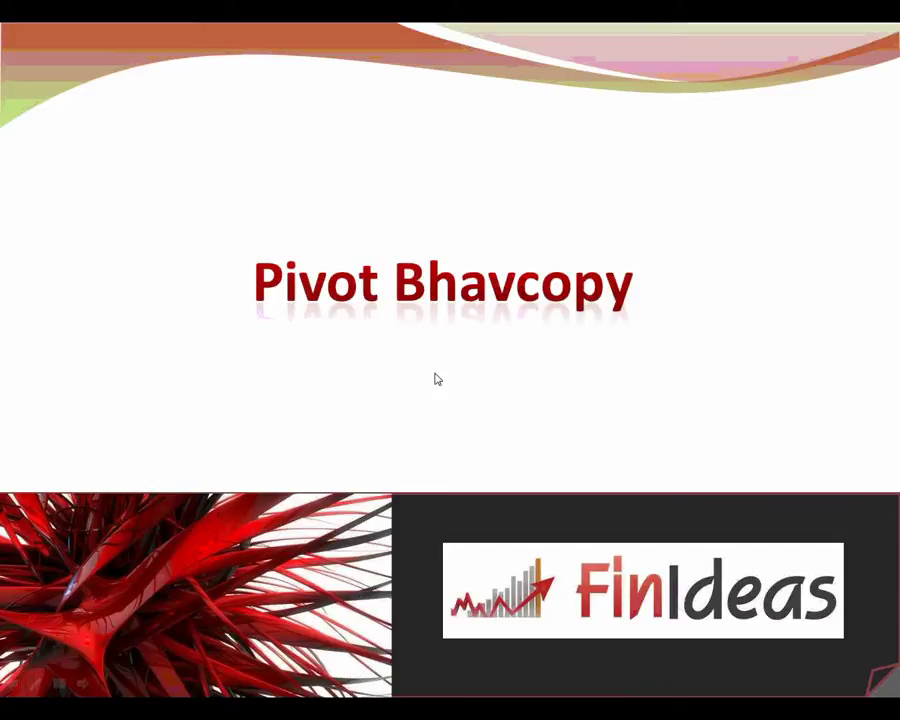
# Advance the slideshow past the Pivot Bhavcopy title slide.
pyautogui.press('Right')
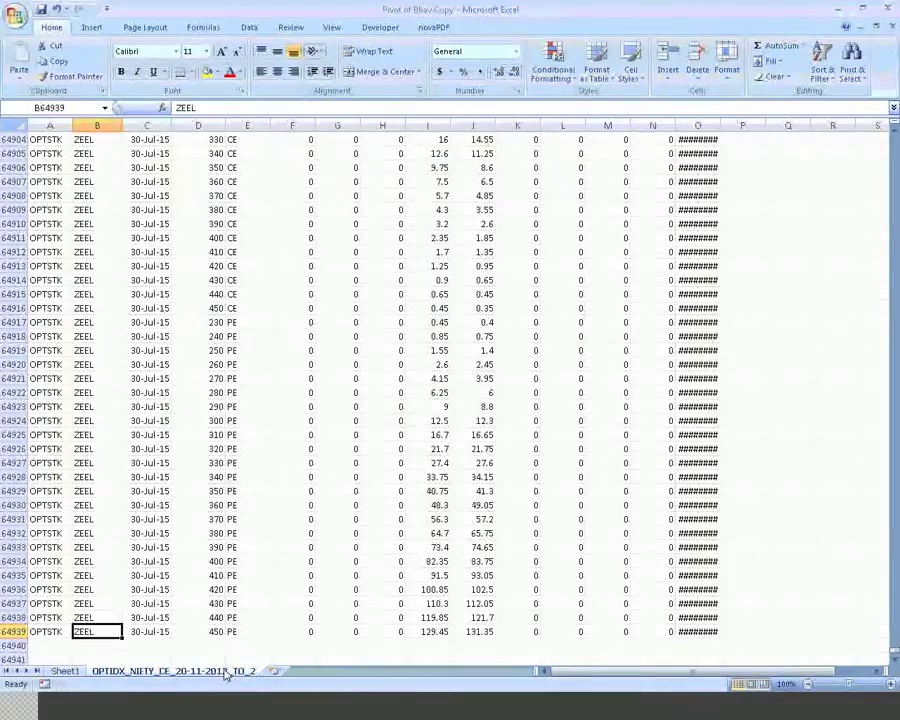
# Return to the top of the data and auto-fit column O so TIMESTAMP dates read 14-May-15.
pyautogui.press('Up')
pyautogui.press('Up')
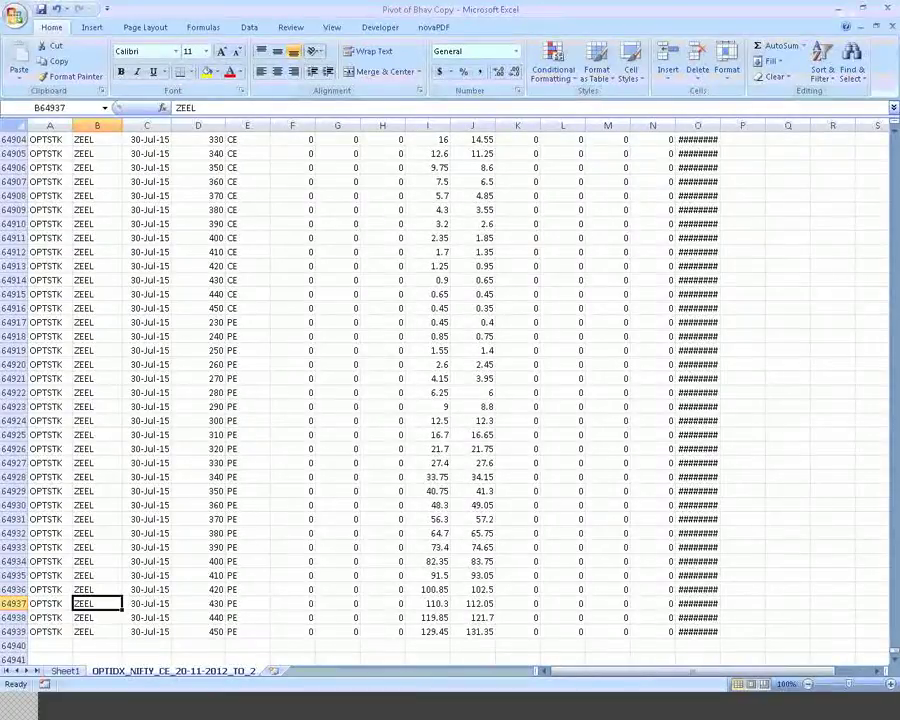
pyautogui.hotkey('ctrl', 'Up')
pyautogui.press('Down')
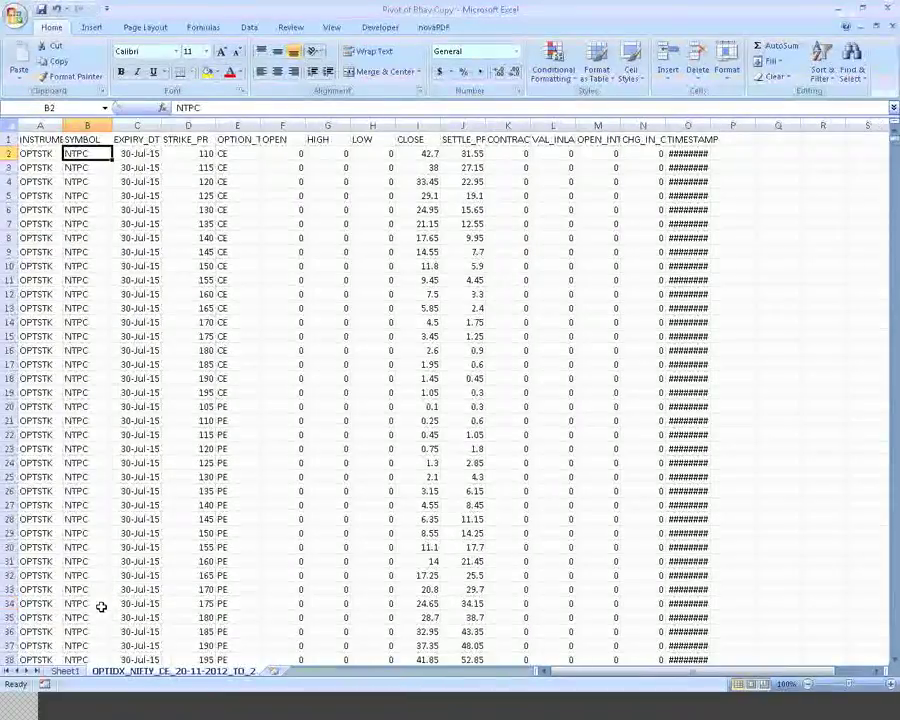
pyautogui.scroll(1, 231, 399)
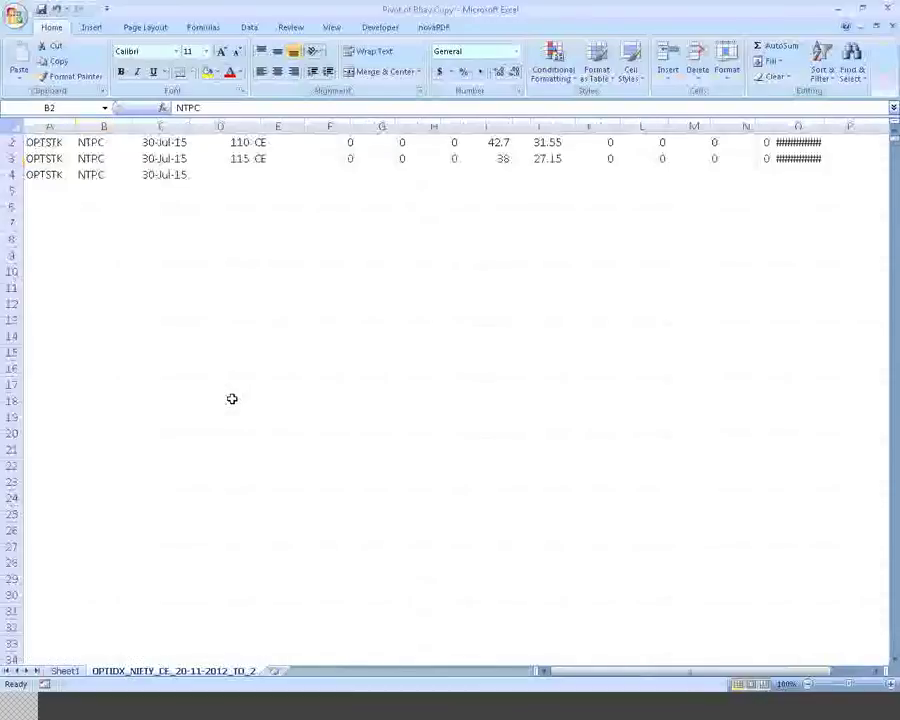
pyautogui.scroll(1, 250, 394)
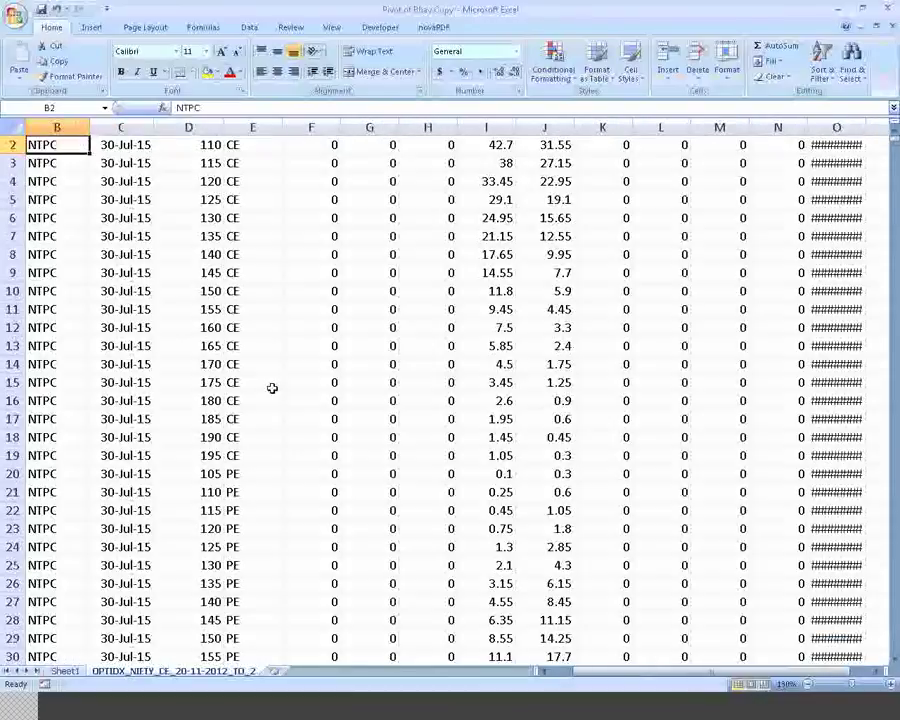
pyautogui.scroll(1, 272, 388)
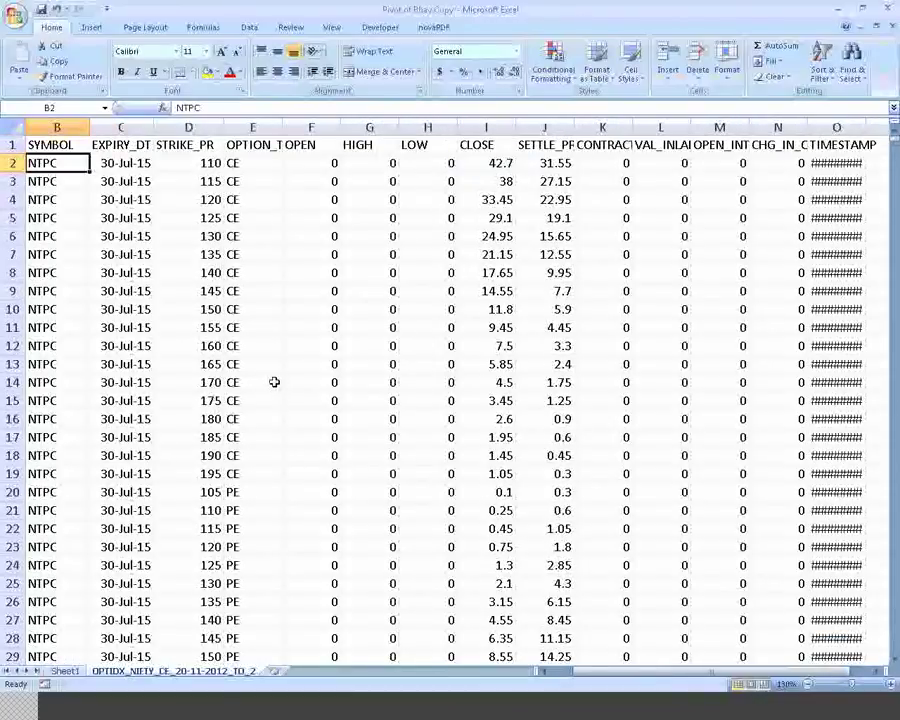
pyautogui.doubleClick(866, 128)
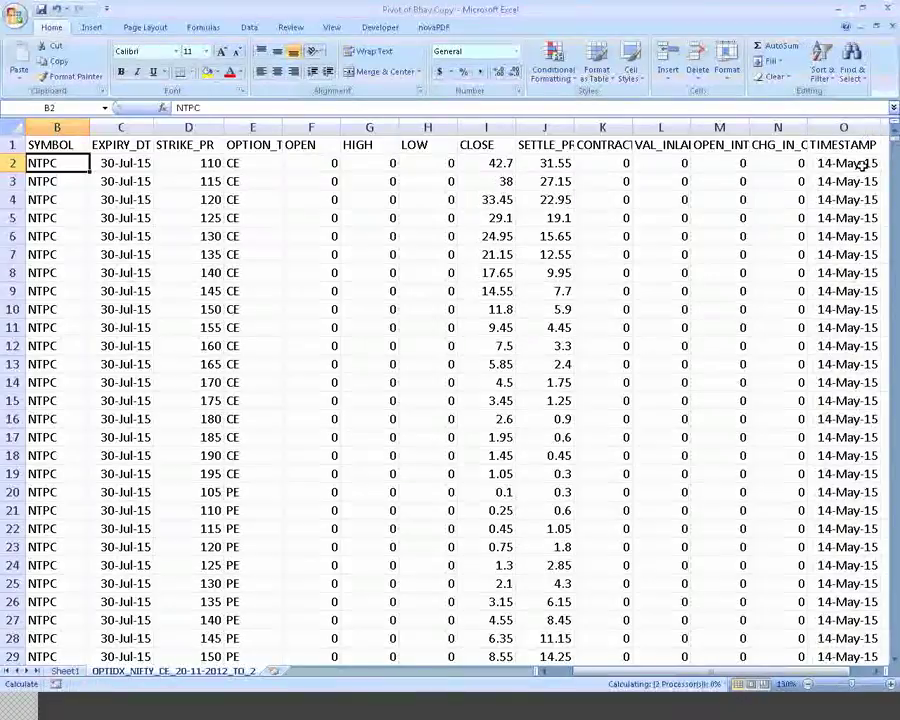
pyautogui.click(862, 165)
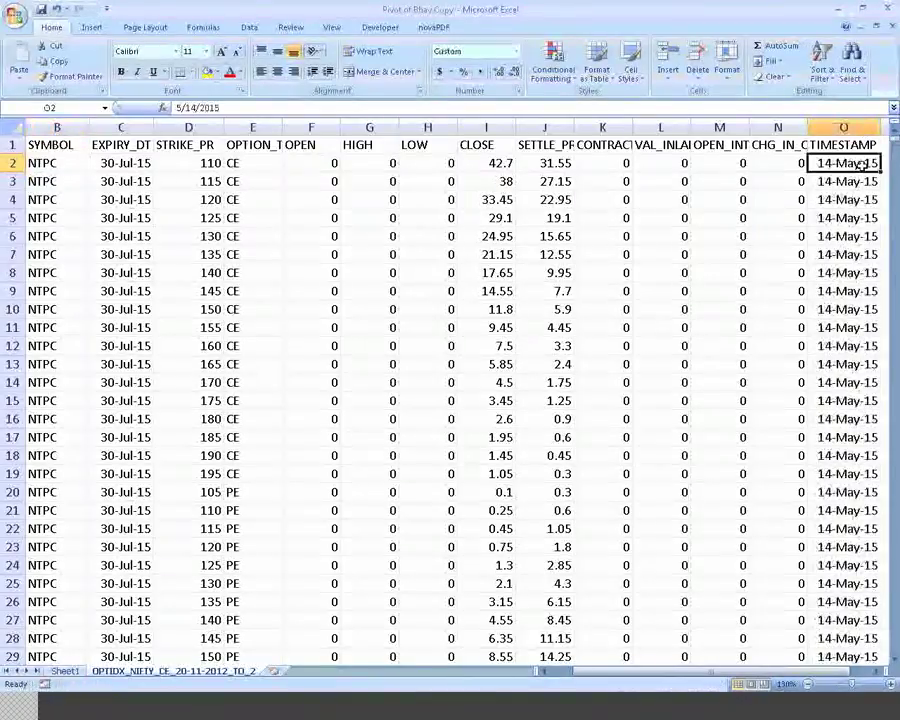
# Move back to the header row's column A and go to Sheet1's NIFTY pivot table.
pyautogui.press('Up')
pyautogui.press('Left')
pyautogui.press('Left')
pyautogui.press('Left')
pyautogui.press('Left')
pyautogui.press('Left')
pyautogui.press('Left')
pyautogui.press('Left')
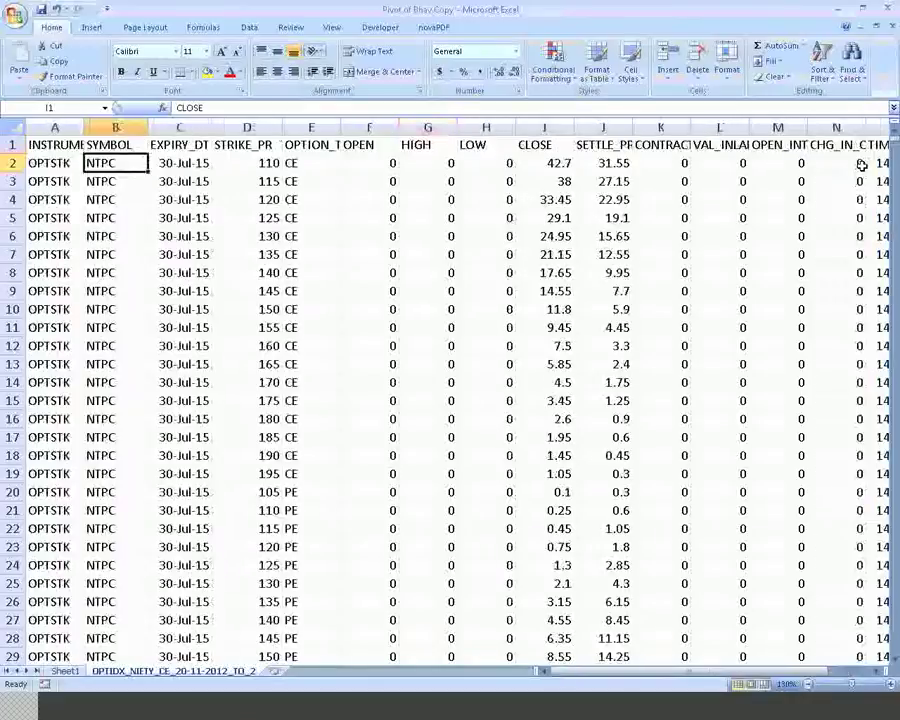
pyautogui.press('Left')
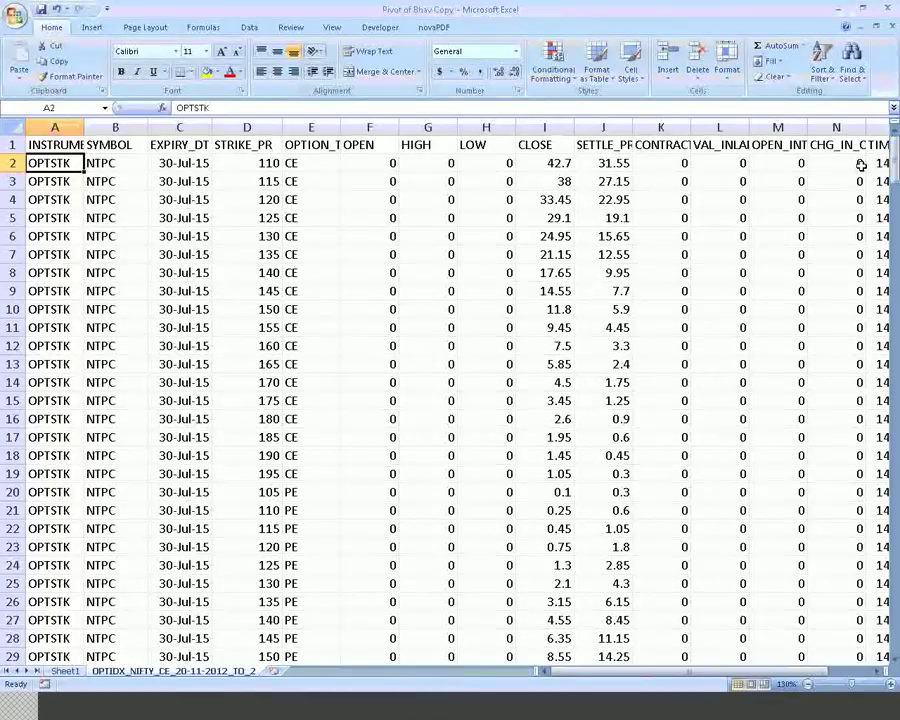
pyautogui.hotkey('ctrl', 'pageup')
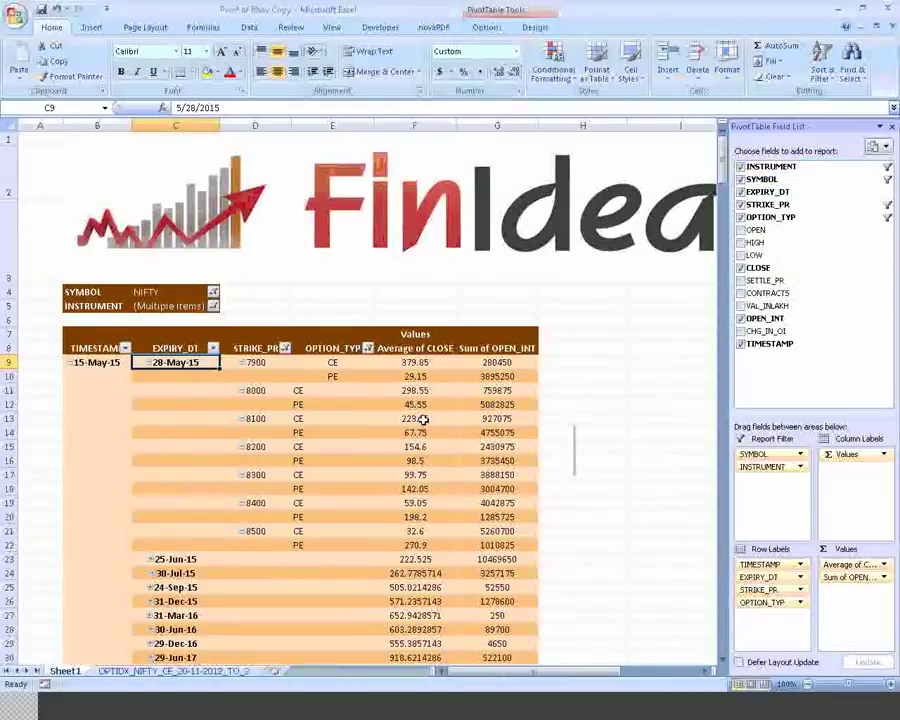
pyautogui.moveTo(415, 490)
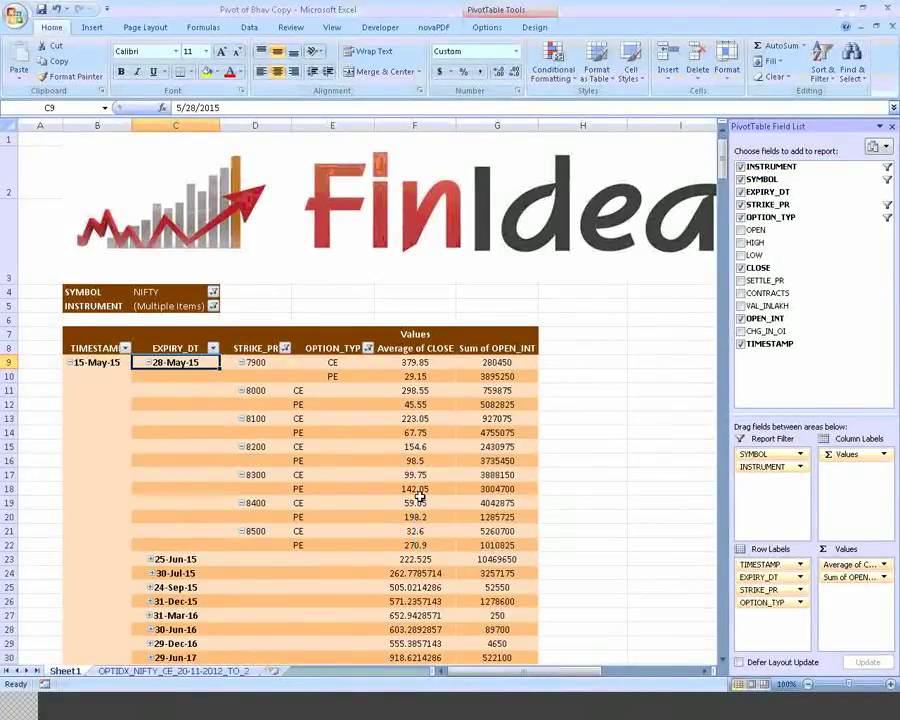
pyautogui.keyDown('ctrl'); pyautogui.scroll(1, 419, 496); pyautogui.keyUp('ctrl')
pyautogui.keyDown('ctrl'); pyautogui.scroll(1, 419, 496); pyautogui.keyUp('ctrl')
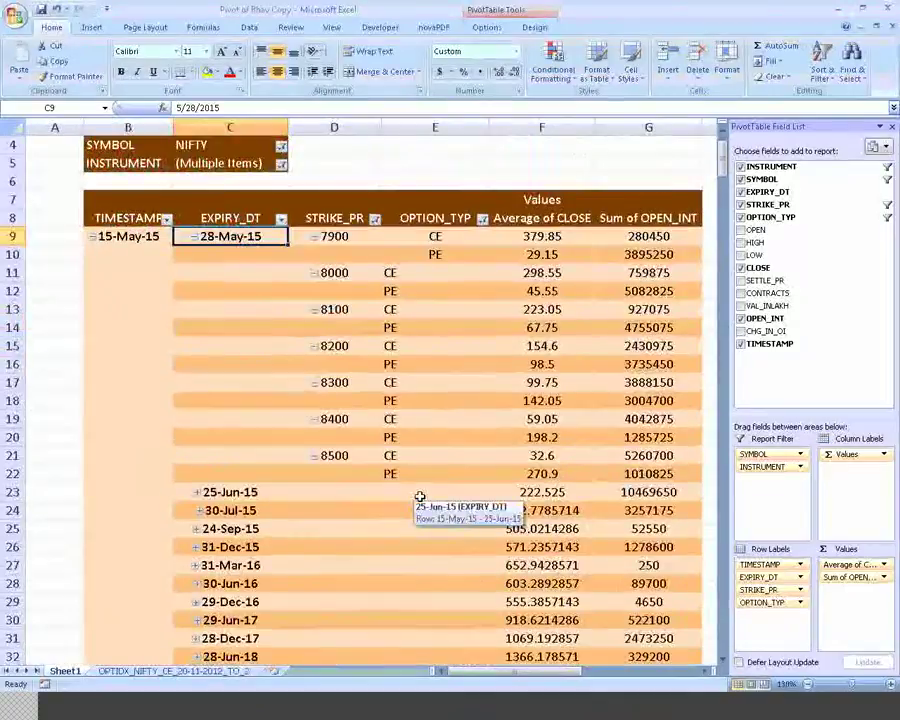
pyautogui.keyDown('ctrl'); pyautogui.scroll(1, 420, 496); pyautogui.keyUp('ctrl')
pyautogui.keyDown('ctrl'); pyautogui.scroll(-1, 420, 496); pyautogui.keyUp('ctrl')
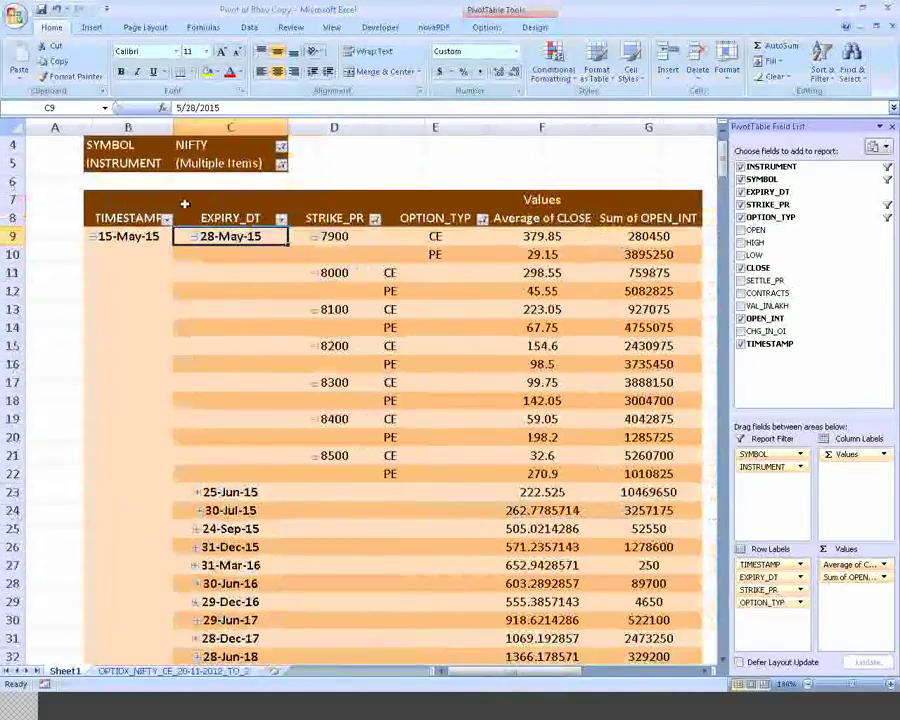
pyautogui.click(210, 145)
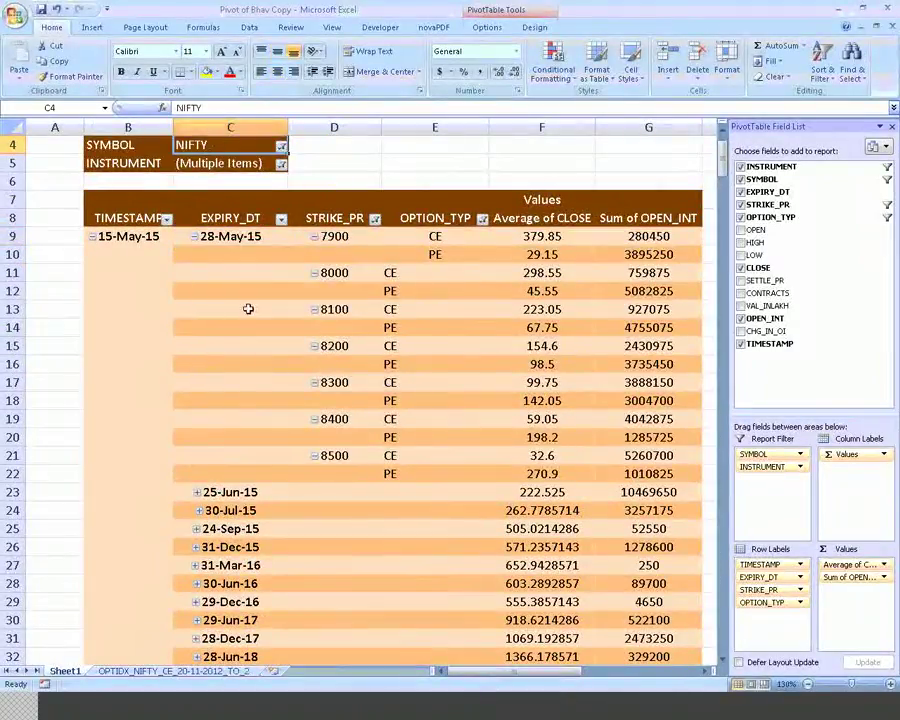
pyautogui.click(197, 276)
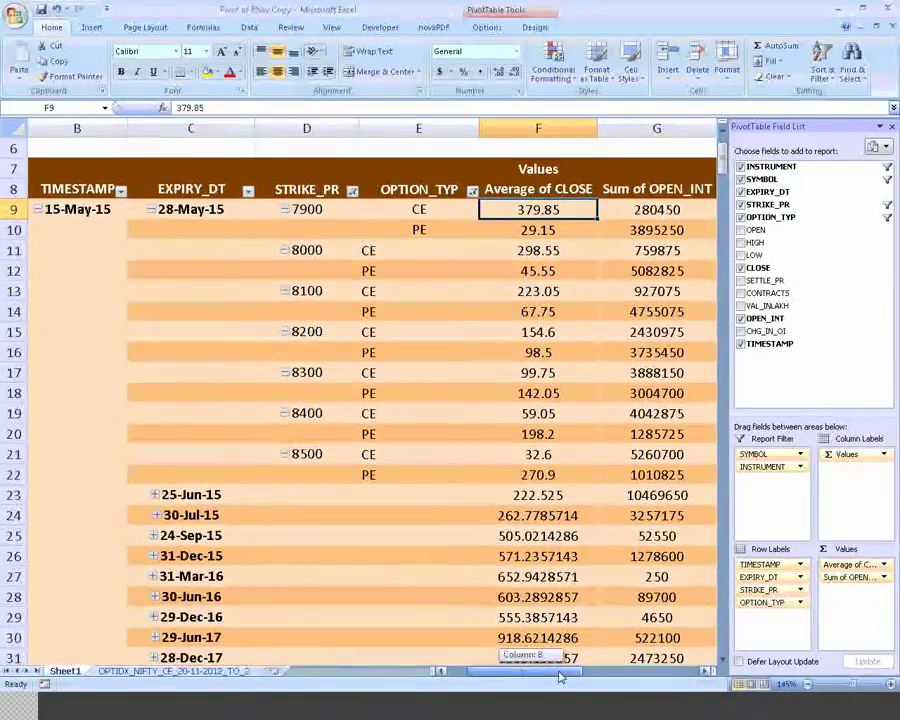
pyautogui.moveTo(560, 677); pyautogui.dragTo(560, 677)
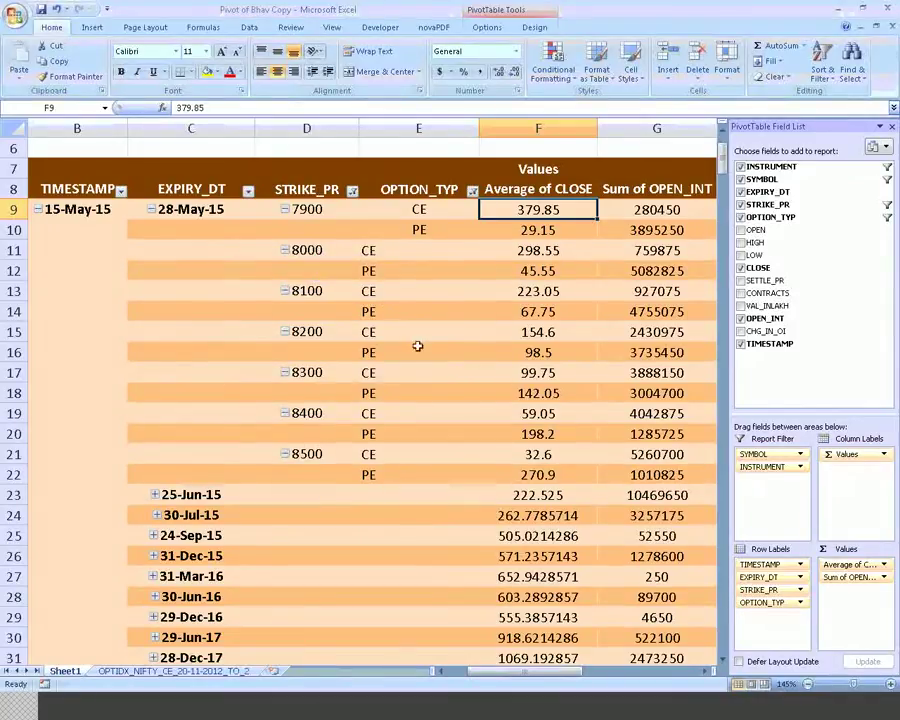
# Cancel a drill-down on the 8200 CE pivot row and return to the raw option data sheet.
pyautogui.doubleClick(451, 339)
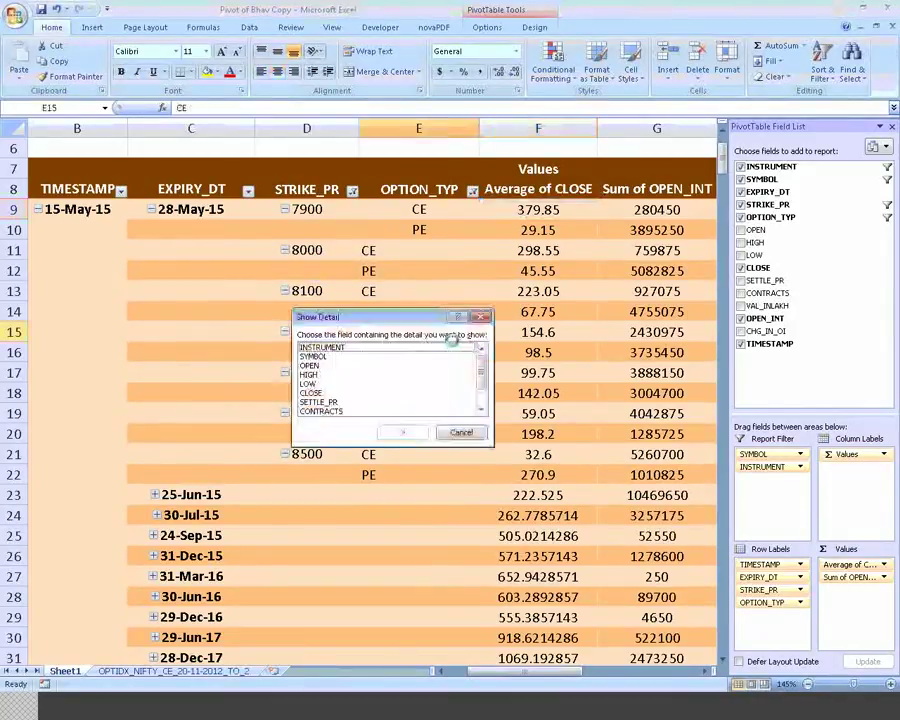
pyautogui.click(480, 317)
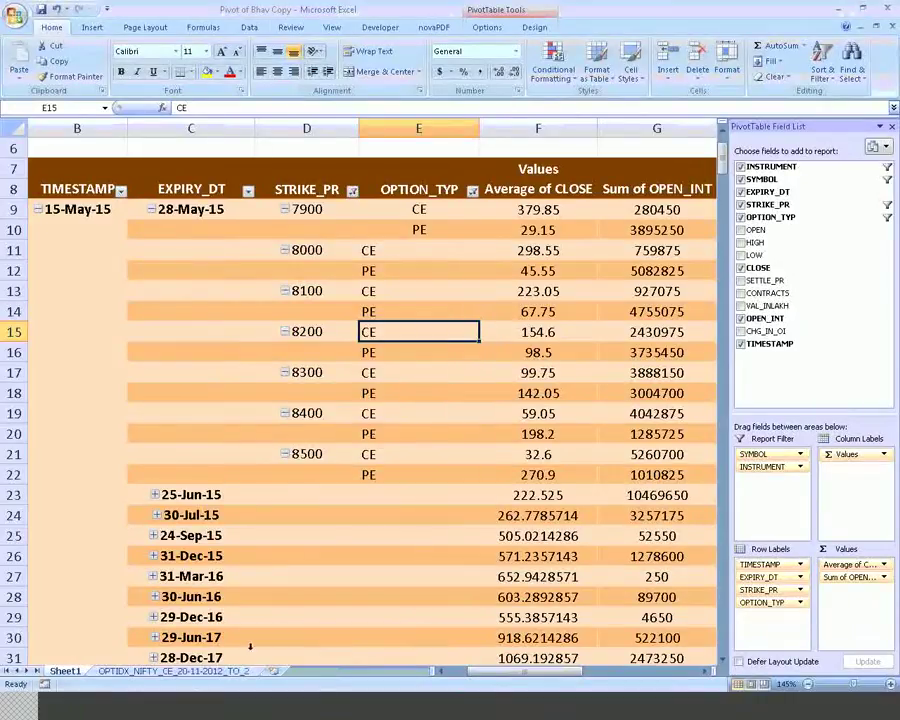
pyautogui.click(185, 671)
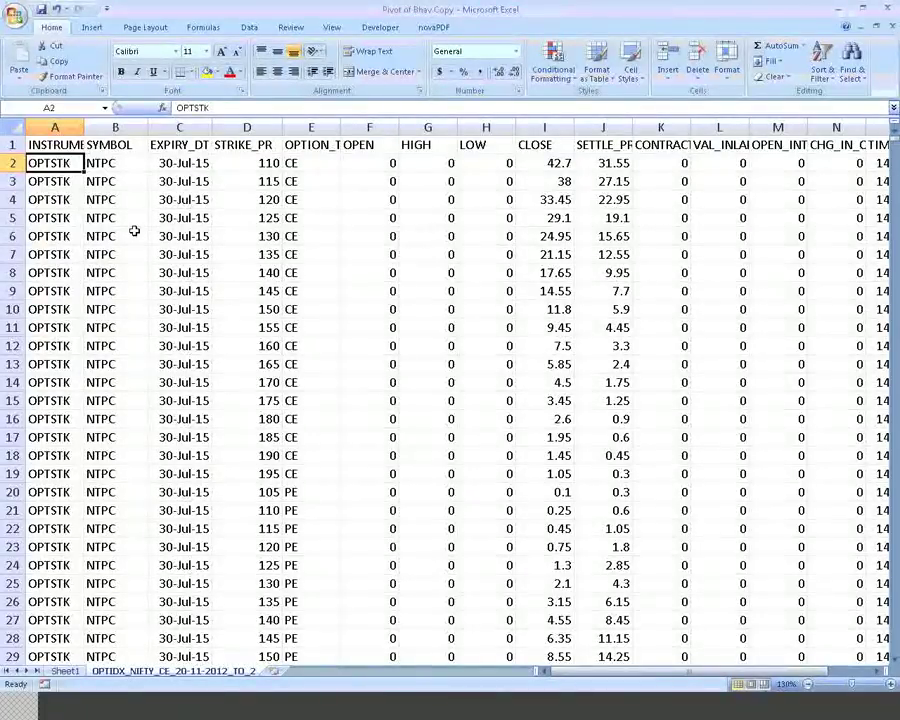
# Select the entire options data range and create a pivot table on a new worksheet.
pyautogui.hotkey('ctrl', 'Home')
pyautogui.hotkey('ctrl', 'shift', 'End')
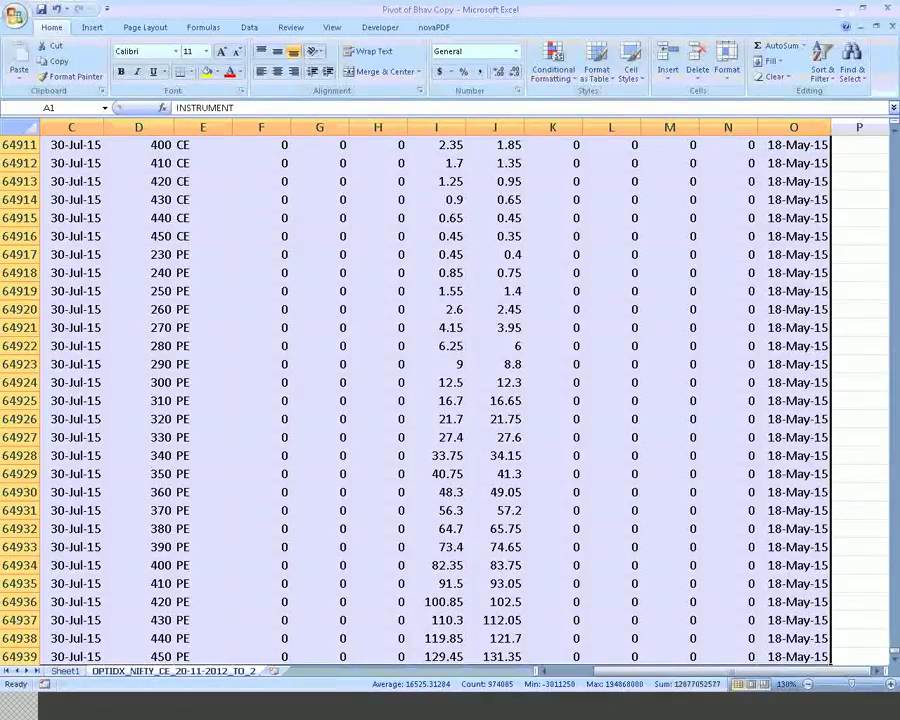
pyautogui.hotkey('alt', 'n')
pyautogui.press('v')
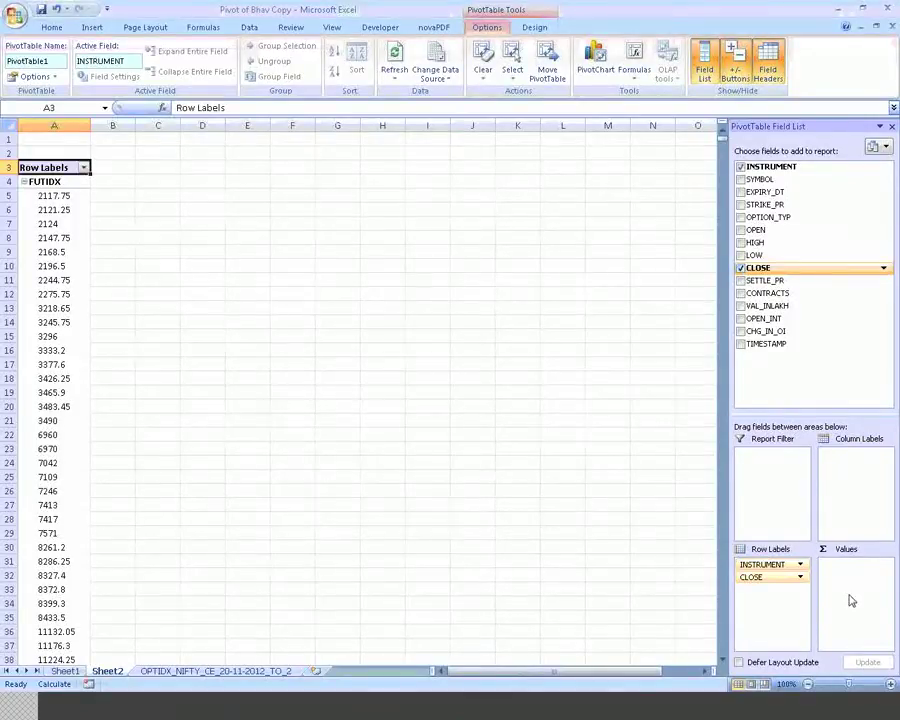
# Count CLOSE per INSTRUMENT in the Sheet2 pivot, giving OPTIDX 8440, OPTSTK 55553, total 64938.
pyautogui.moveTo(851, 601); pyautogui.dragTo(851, 601)
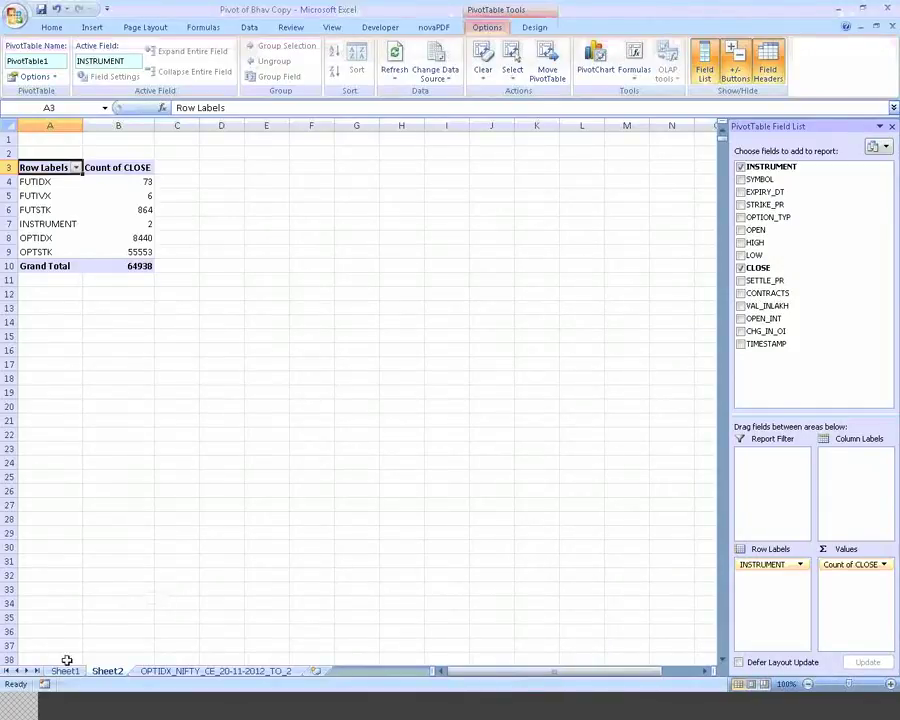
# Go to Sheet1's NIFTY pivot table of average close and open interest.
pyautogui.click(65, 671)
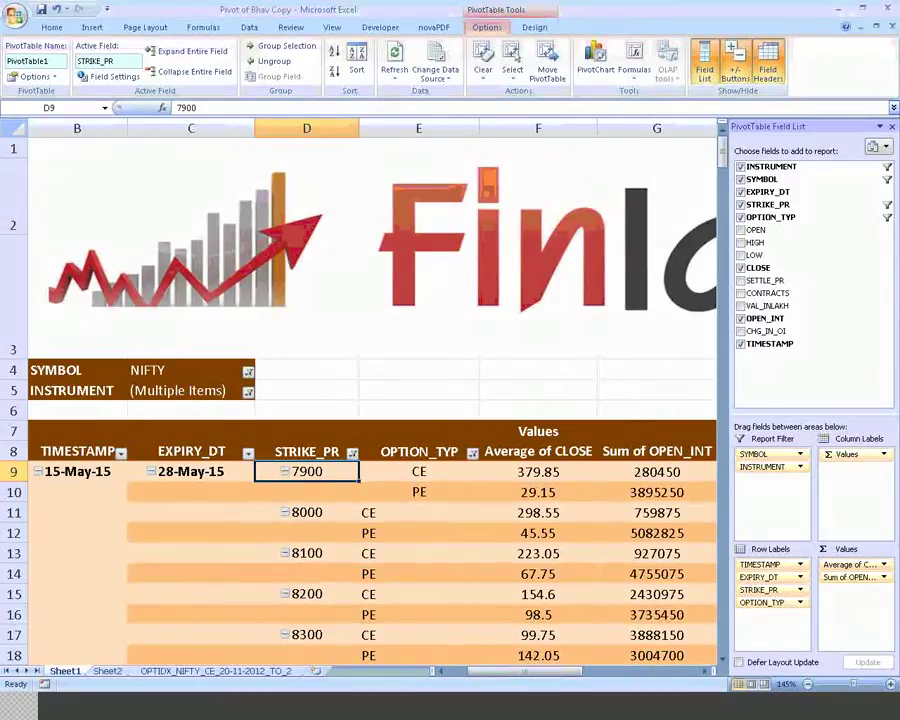
pyautogui.hscroll(-1, 313, 373)
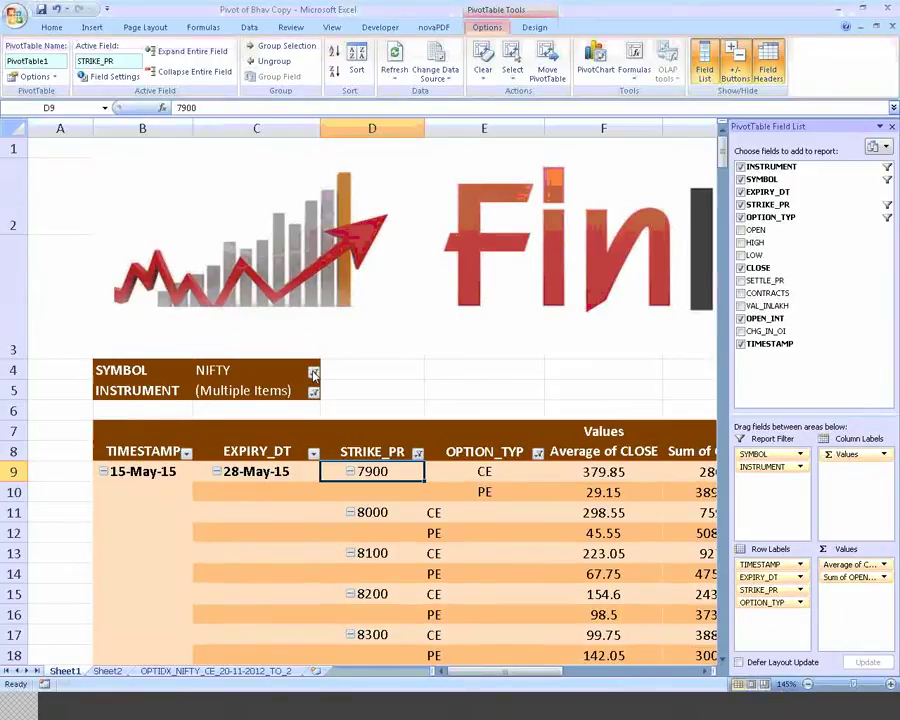
# Filter the pivot's SYMBOL field to RELIANCE, showing 28-May-15 strikes starting at 640.
pyautogui.click(314, 372)
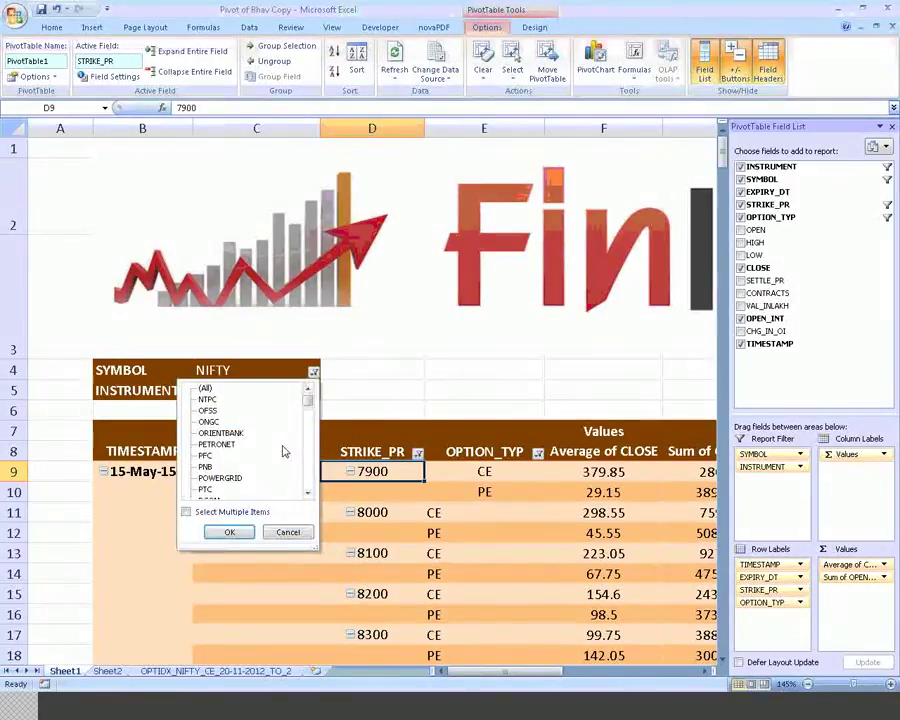
pyautogui.click(308, 493)
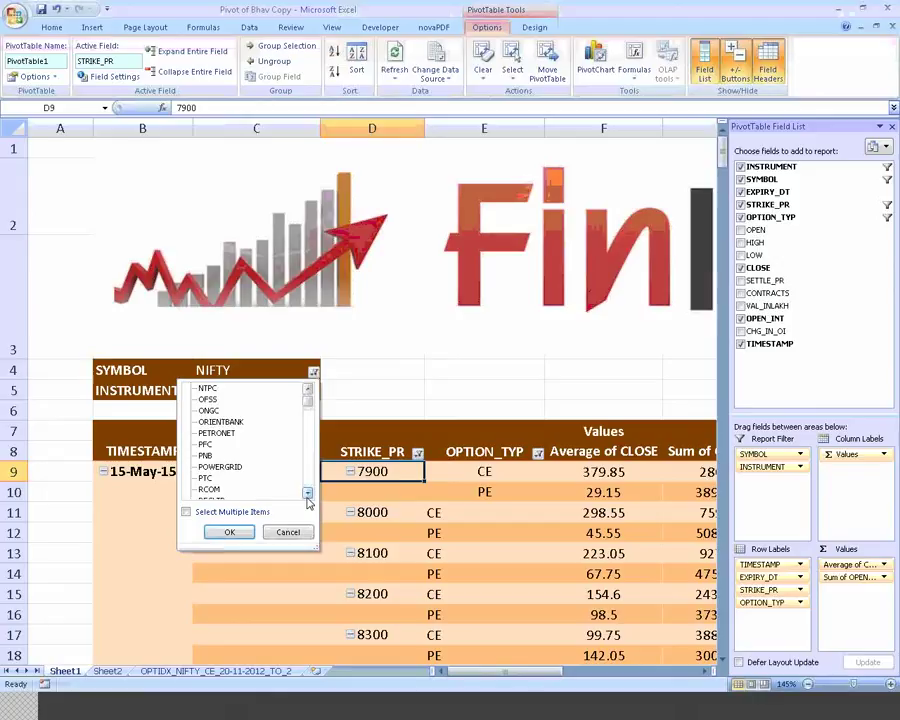
pyautogui.scroll(1, 283, 452)
pyautogui.click(308, 493)
pyautogui.click(308, 493)
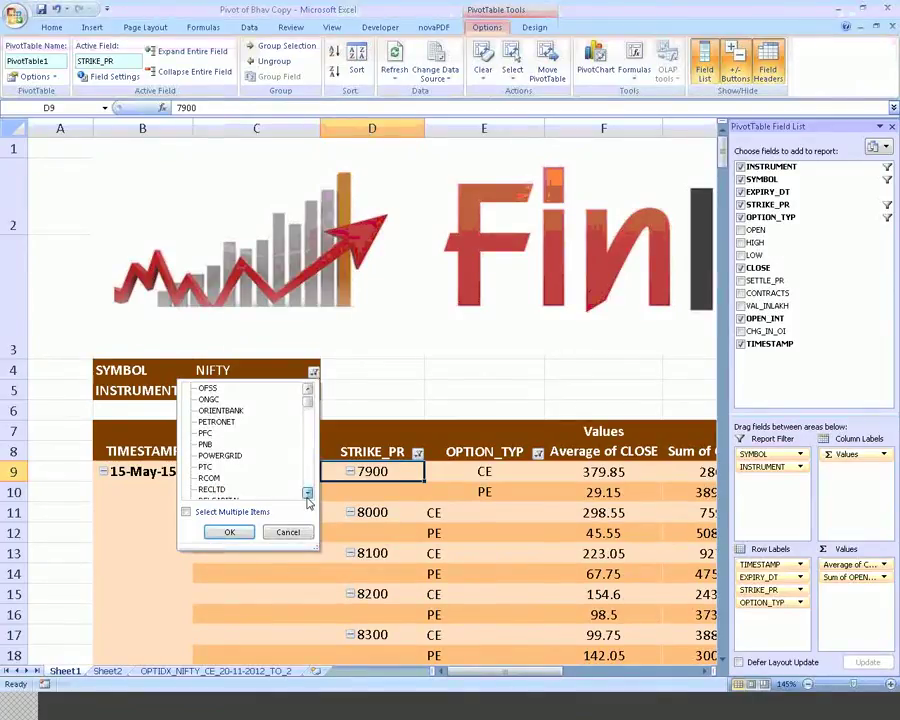
pyautogui.click(308, 493)
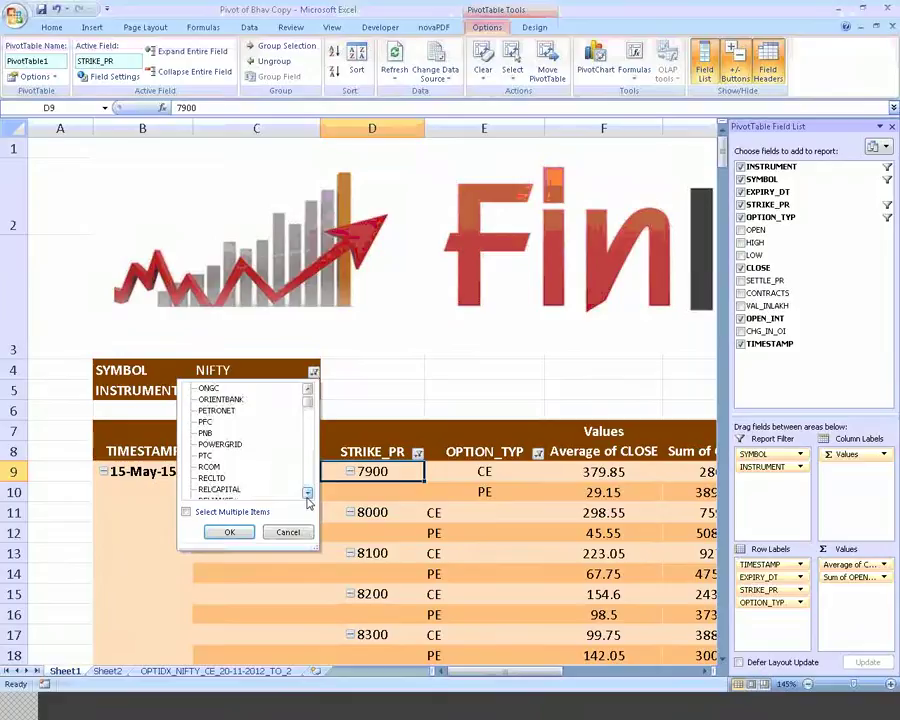
pyautogui.click(308, 493)
pyautogui.click(308, 493)
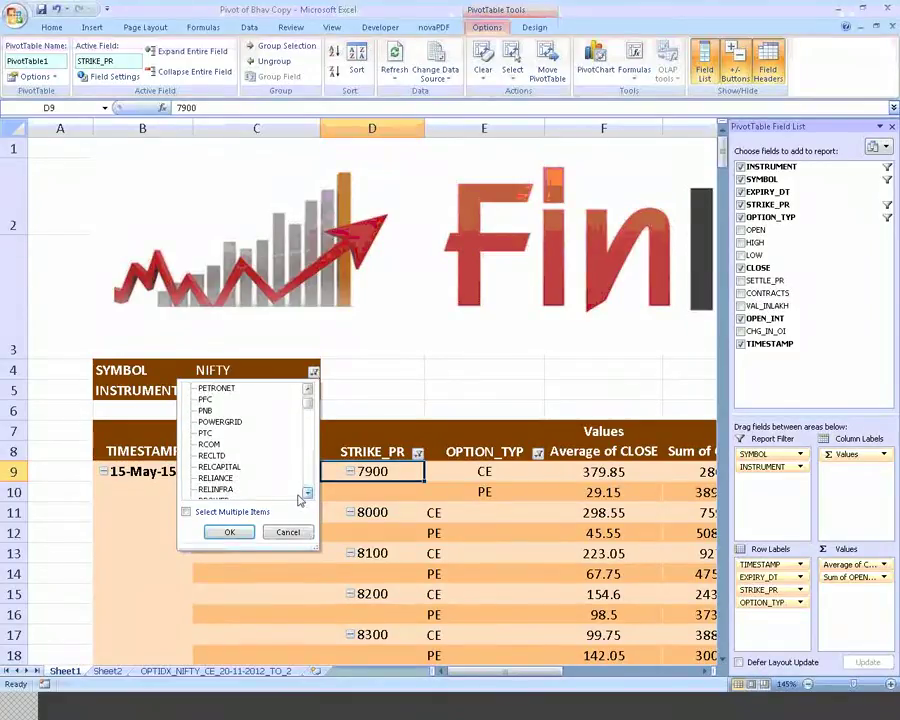
pyautogui.click(212, 478)
pyautogui.click(228, 533)
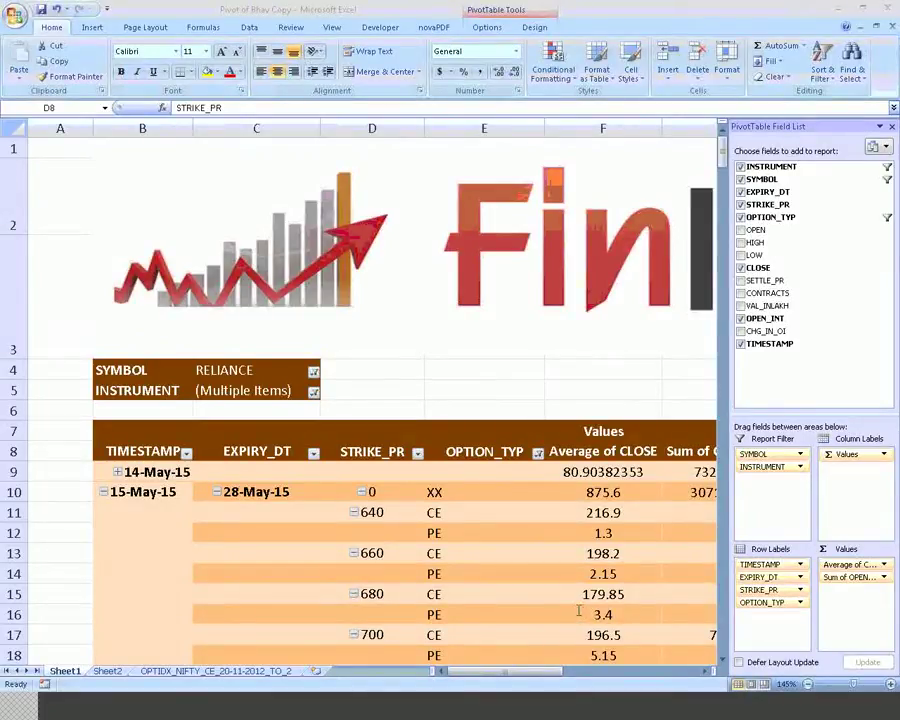
# Start a formula with = in cell H10, beside the pivot's 640 strike average closes.
pyautogui.click(385, 512)
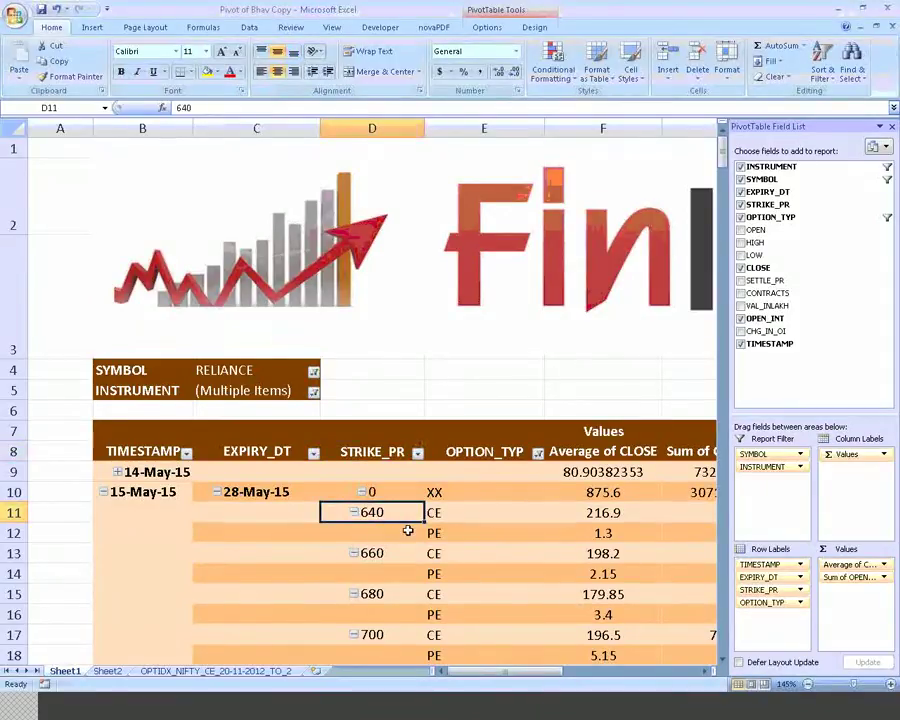
pyautogui.scroll(-1, 407, 526)
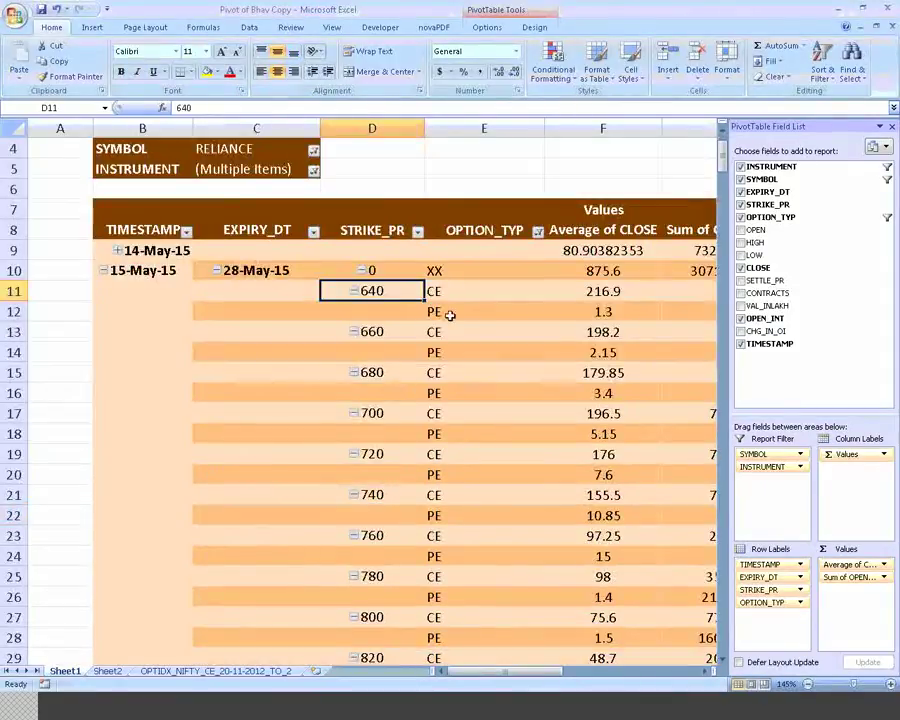
pyautogui.moveTo(512, 671); pyautogui.dragTo(558, 678)
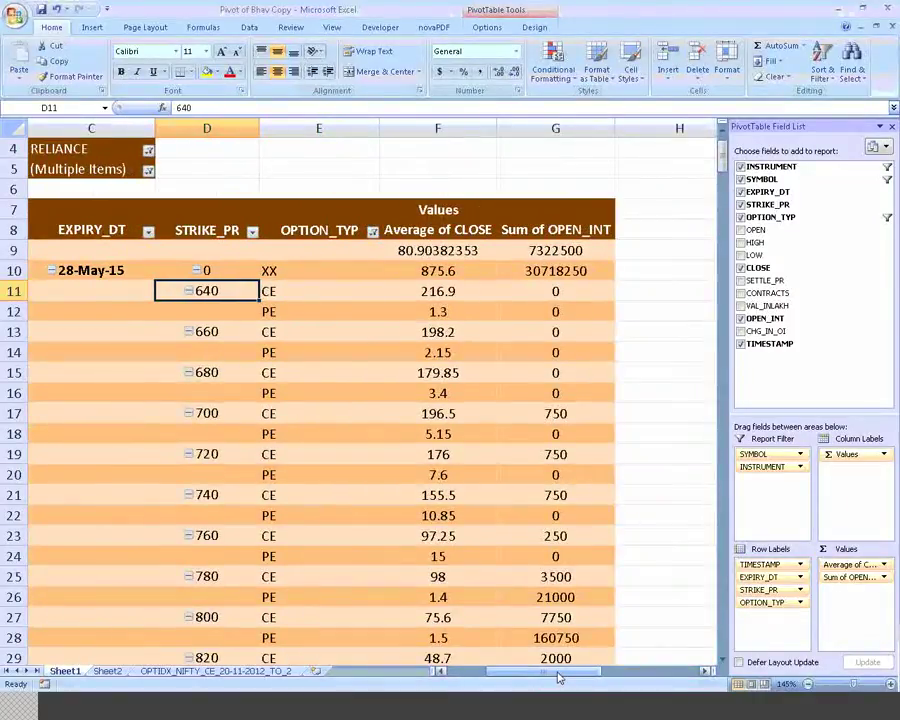
pyautogui.click(660, 290)
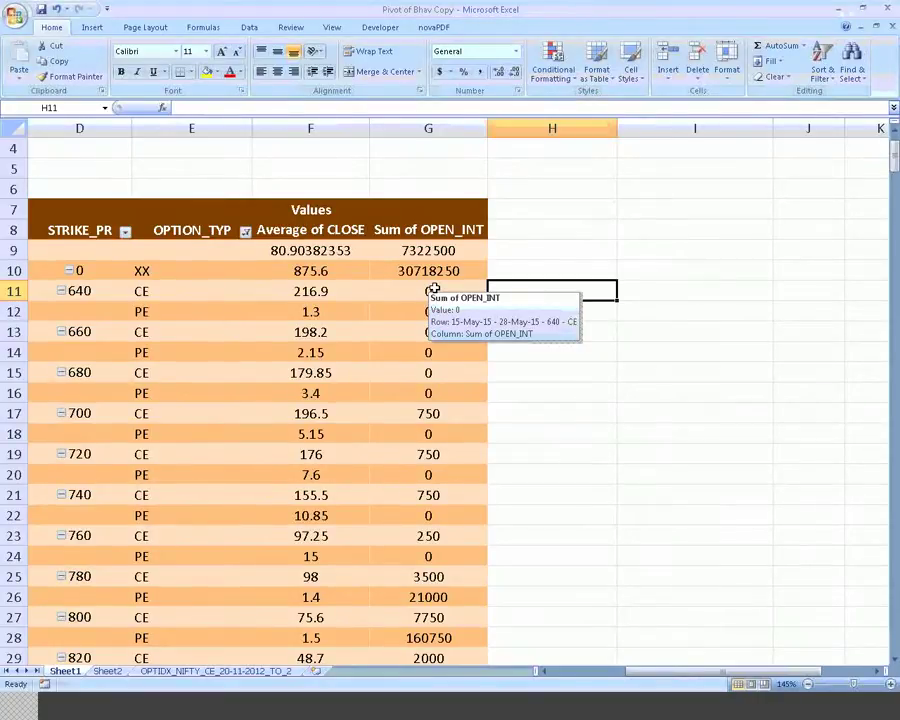
pyautogui.click(510, 272)
pyautogui.write('=')
pyautogui.press('Left')
pyautogui.press('Left')
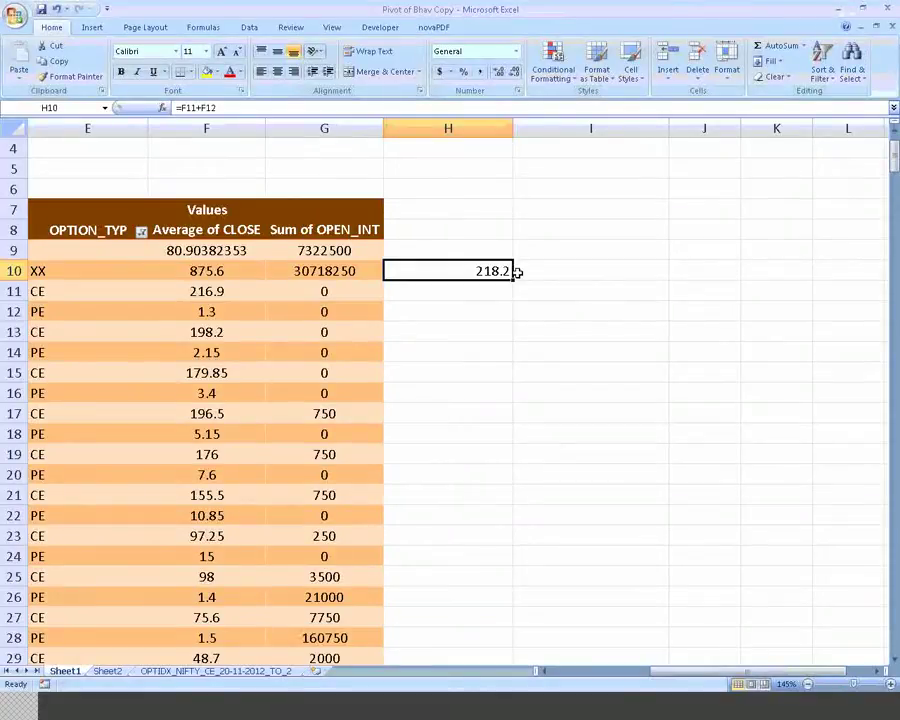
pyautogui.press('Left')
pyautogui.press('Right')
pyautogui.press('Left')
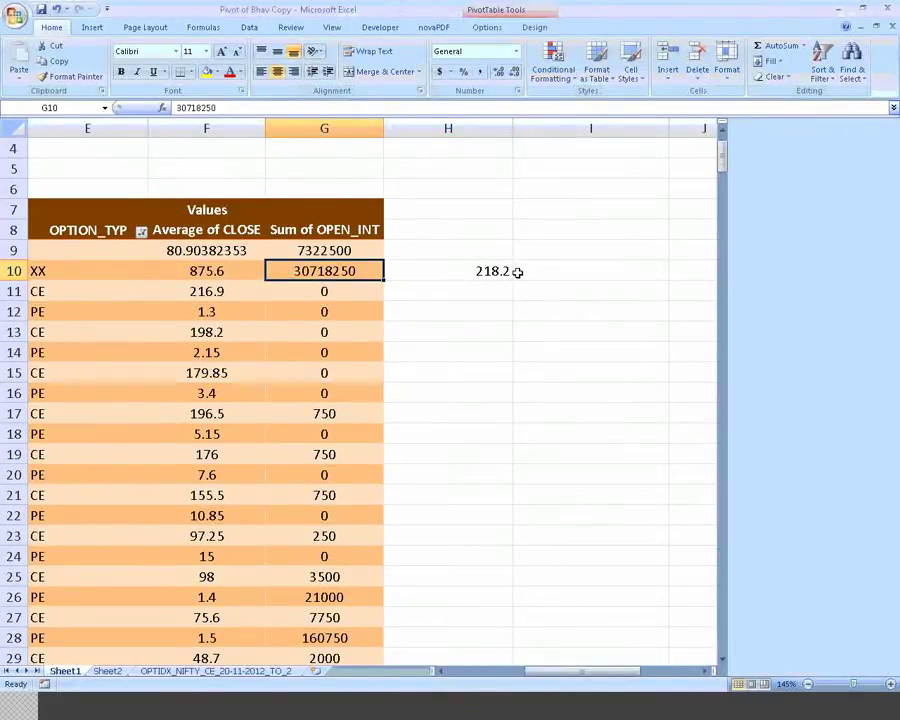
pyautogui.press('Right')
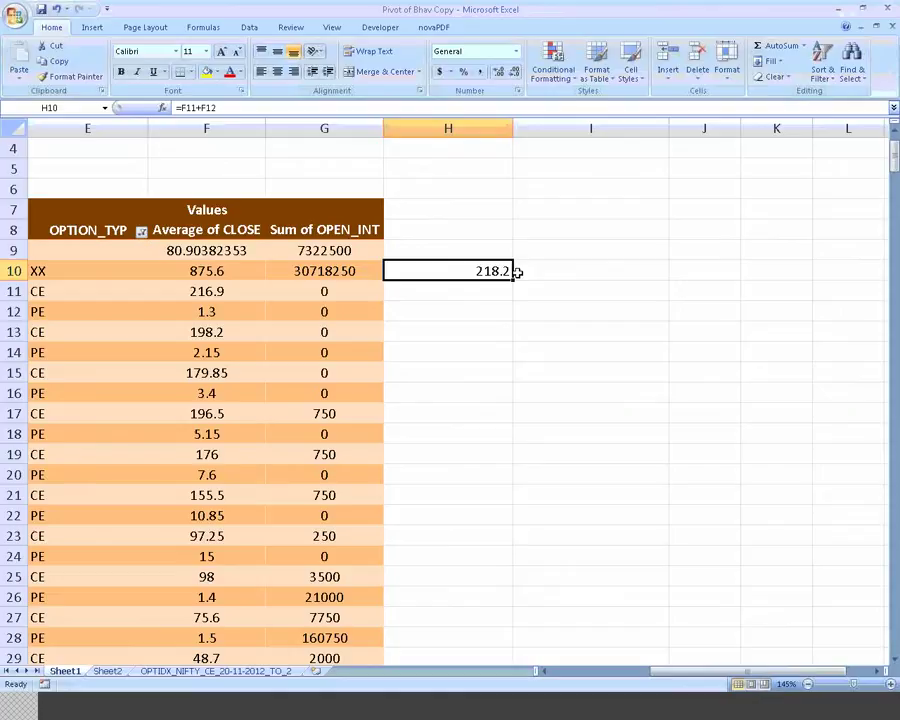
pyautogui.press('Return')
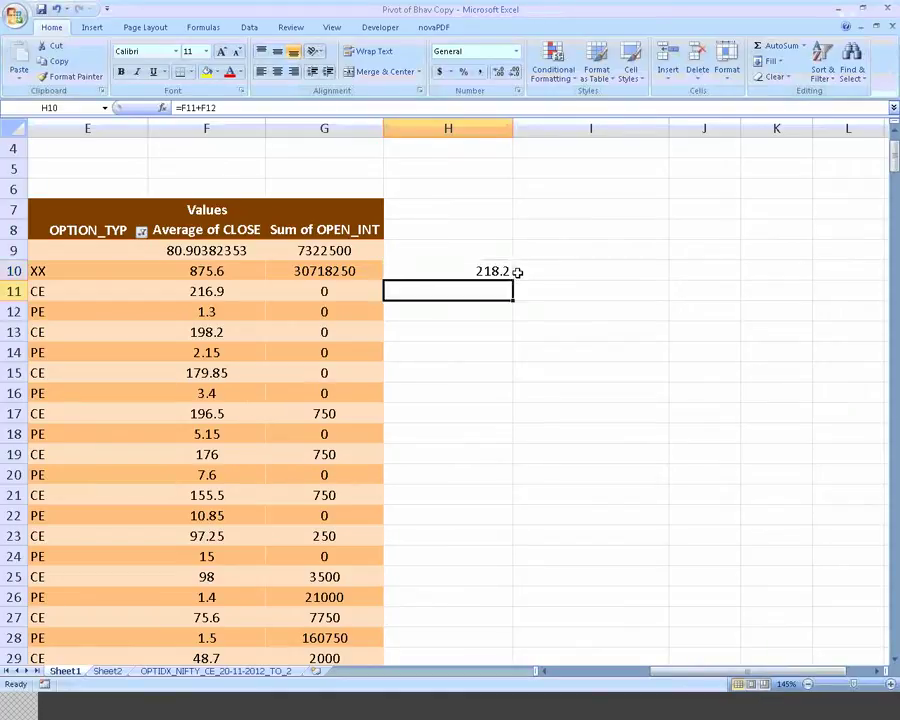
pyautogui.press('Up')
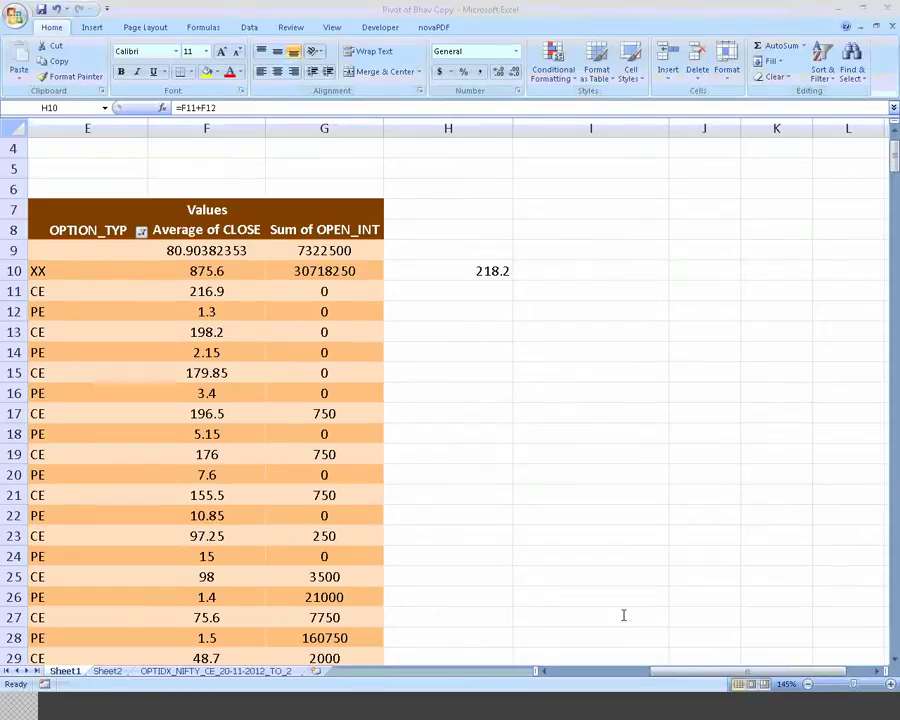
# Check and re-enter H10's =F11+F12 formula, summing the CE and PE average closes to 218.2.
pyautogui.press('F2')
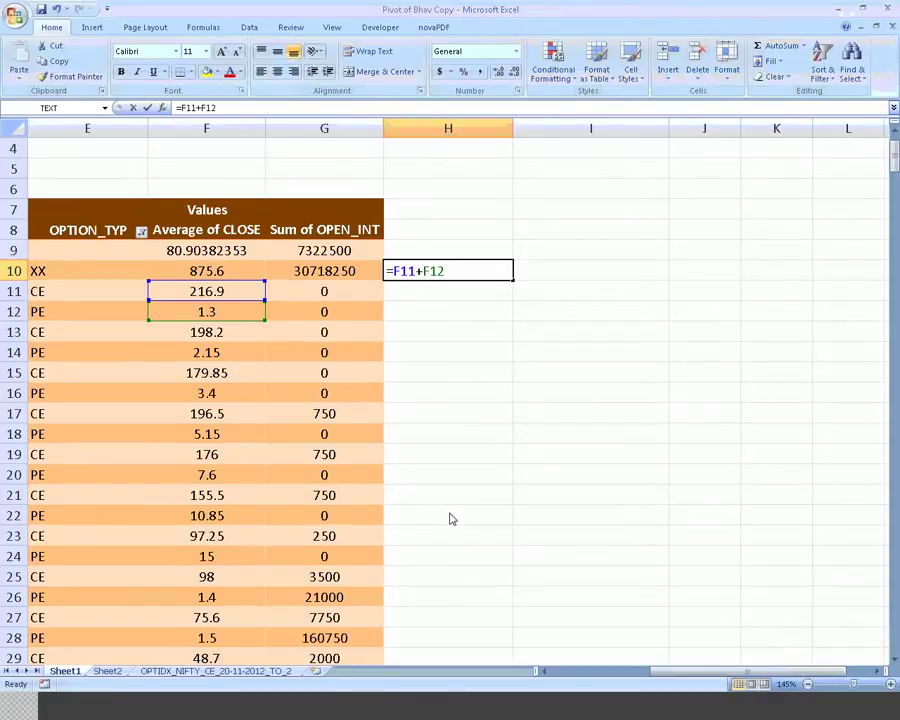
pyautogui.press('Return')
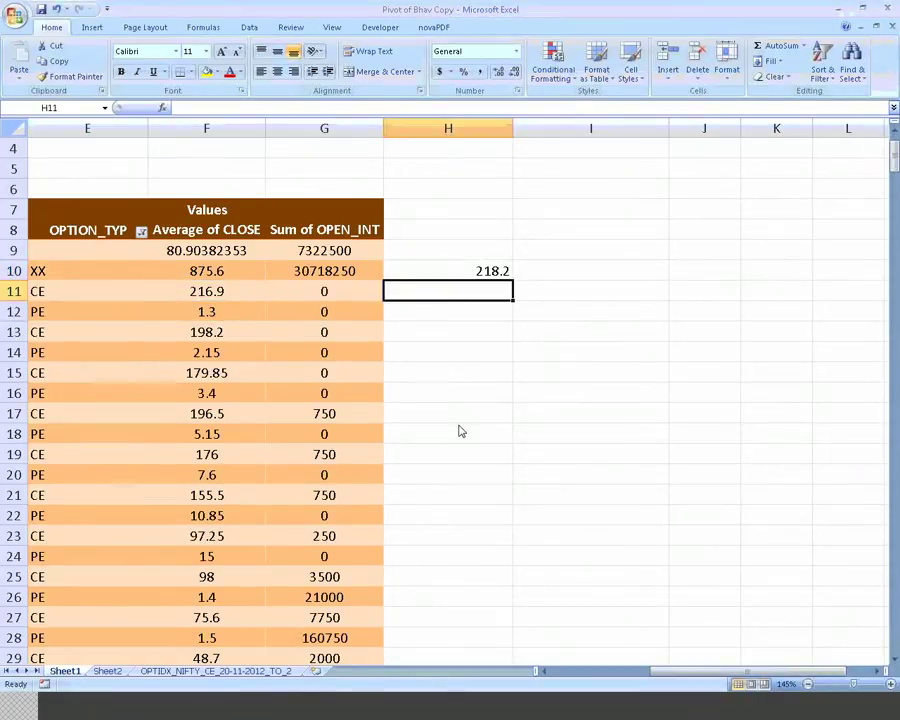
# Insert a new blank worksheet, bringing up an empty Sheet2 in the Live Price Sheet workbook.
pyautogui.click(317, 672)
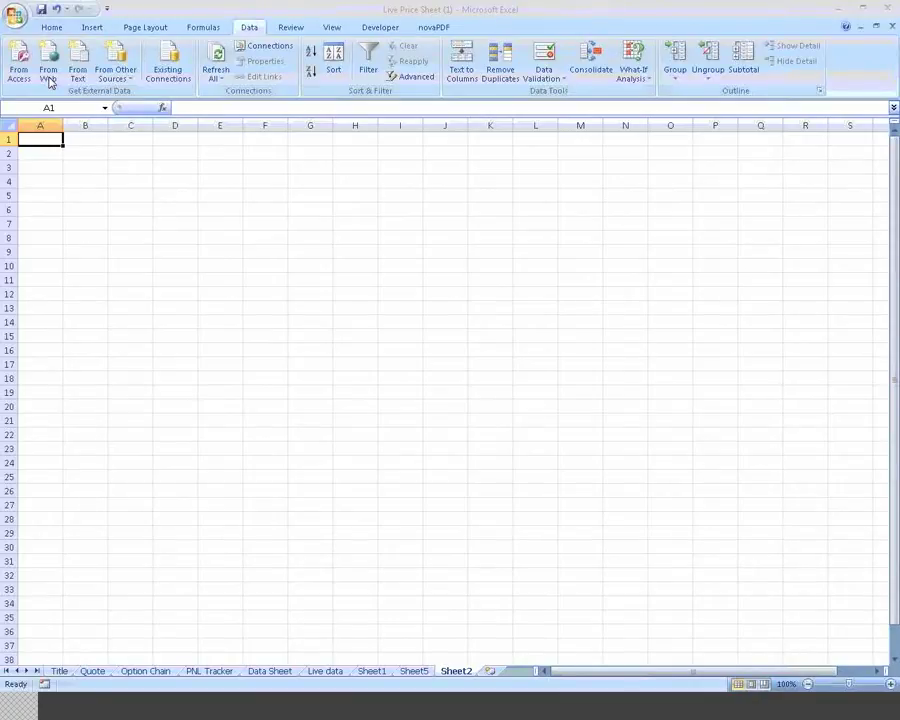
# Open the New Web Query dialog from the Data ribbon's From Web command.
pyautogui.click(48, 80)
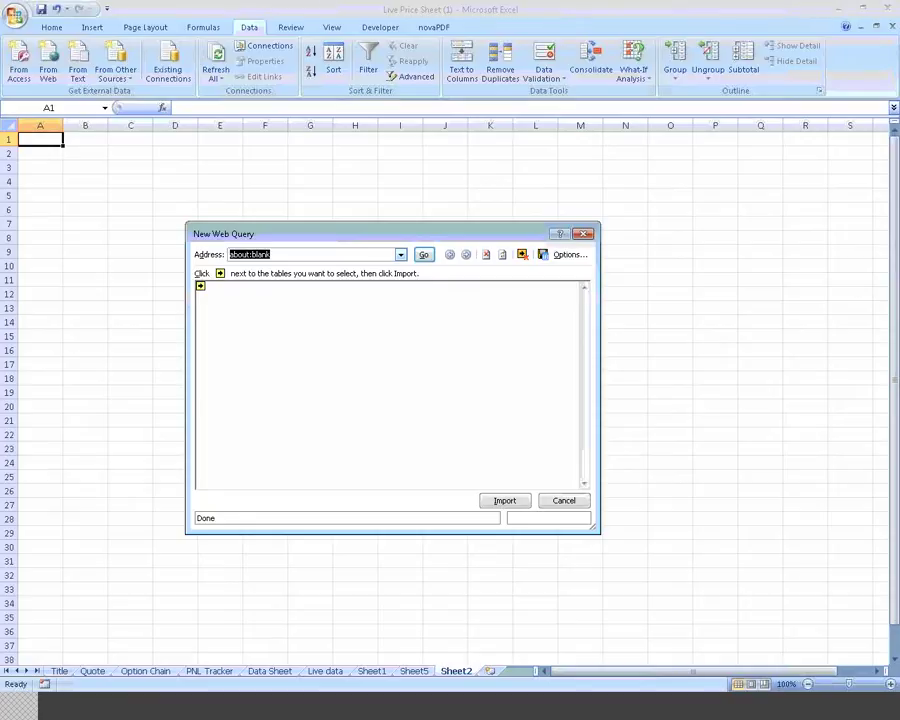
pyautogui.write('www.nseind')
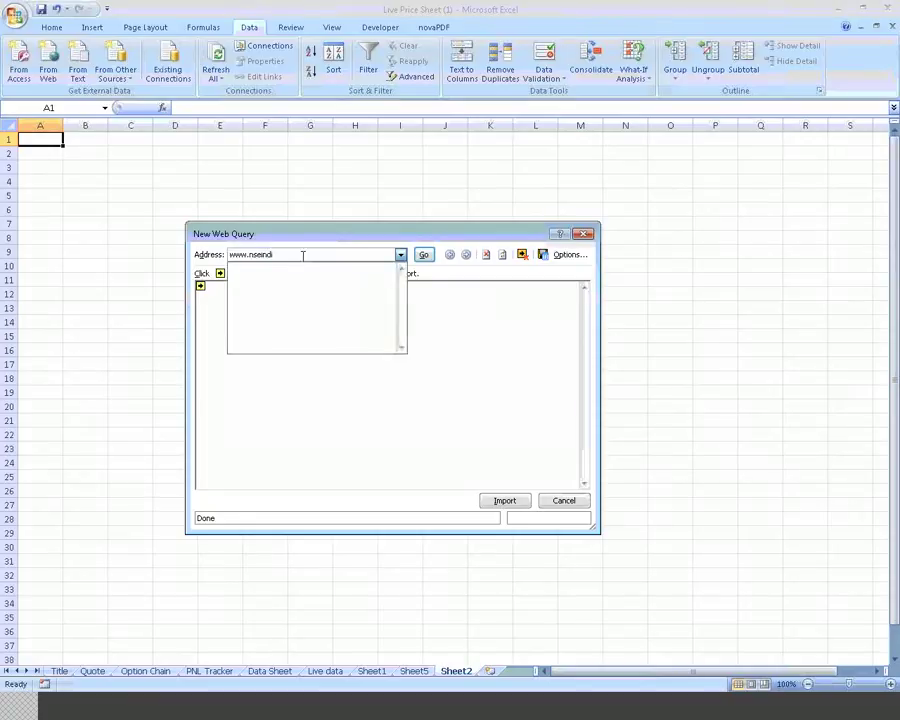
pyautogui.write('i')
pyautogui.write('a.com')
pyautogui.press('Escape')
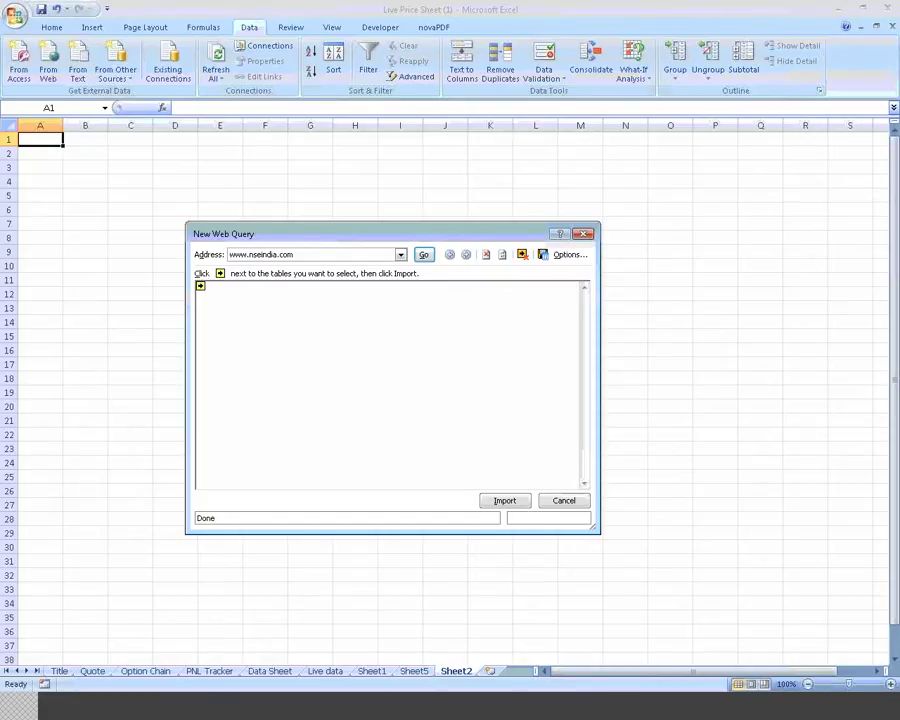
pyautogui.scroll(-1, 311, 212)
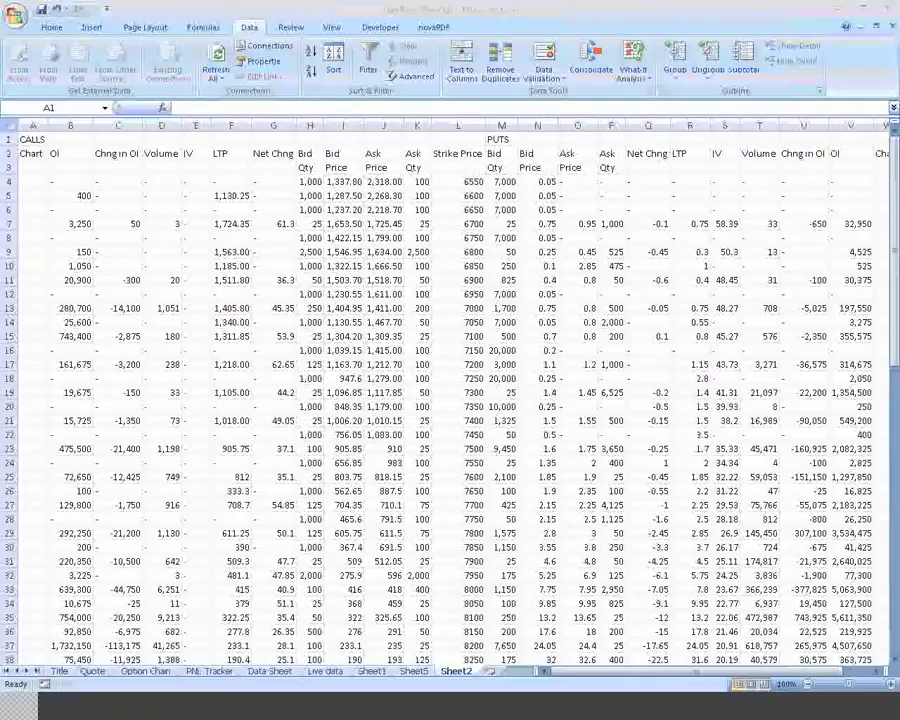
pyautogui.keyDown('ctrl'); pyautogui.scroll(3, 450, 400); pyautogui.keyUp('ctrl')
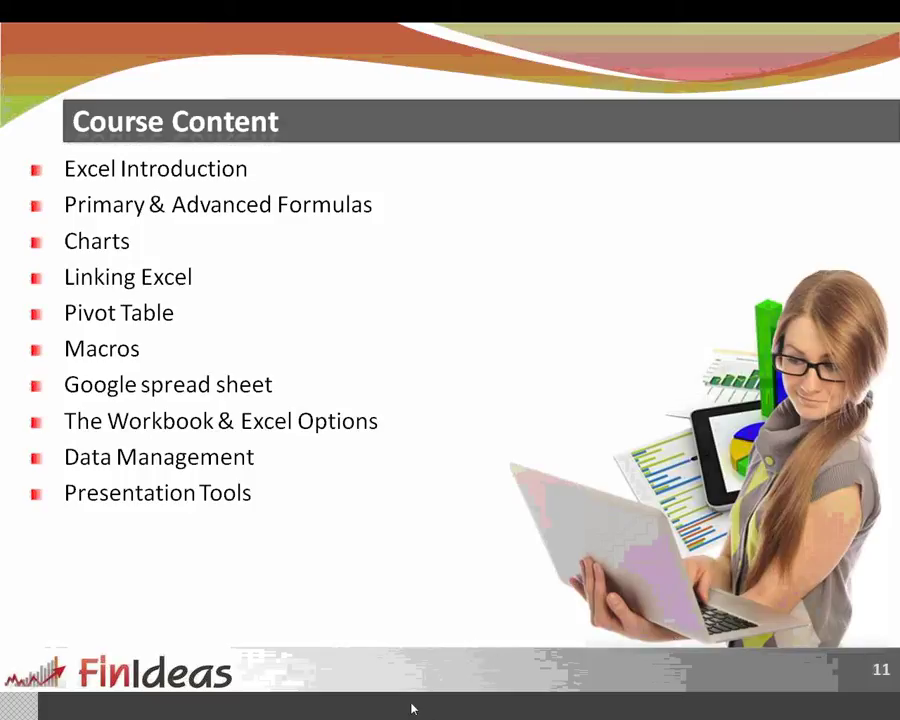
# Leave the slide show and copy the NSE link in cell C2 of Sheet1.
pyautogui.press('Escape')
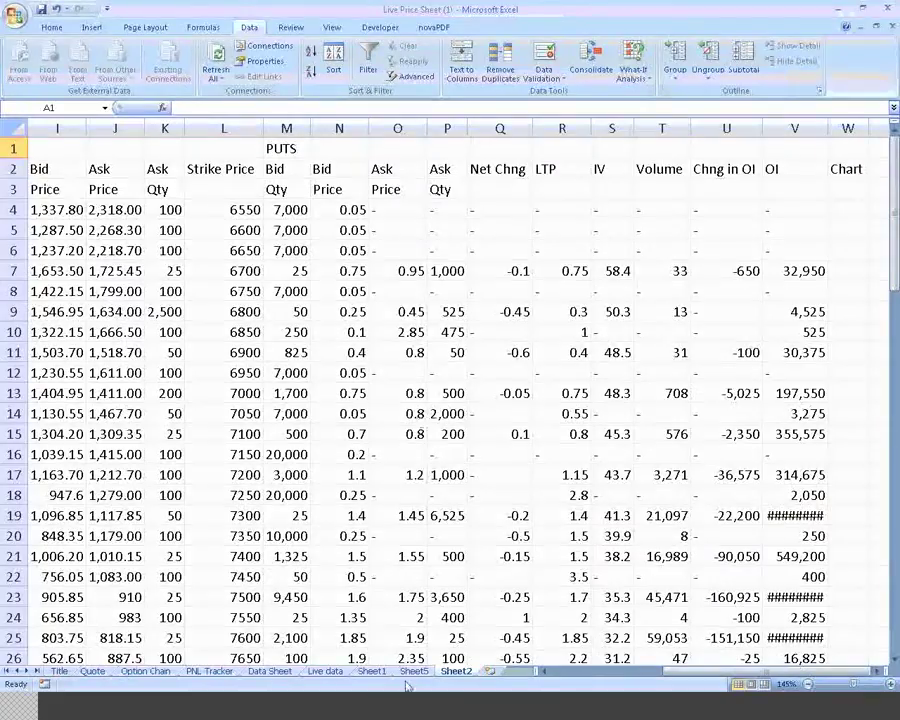
pyautogui.click(414, 671)
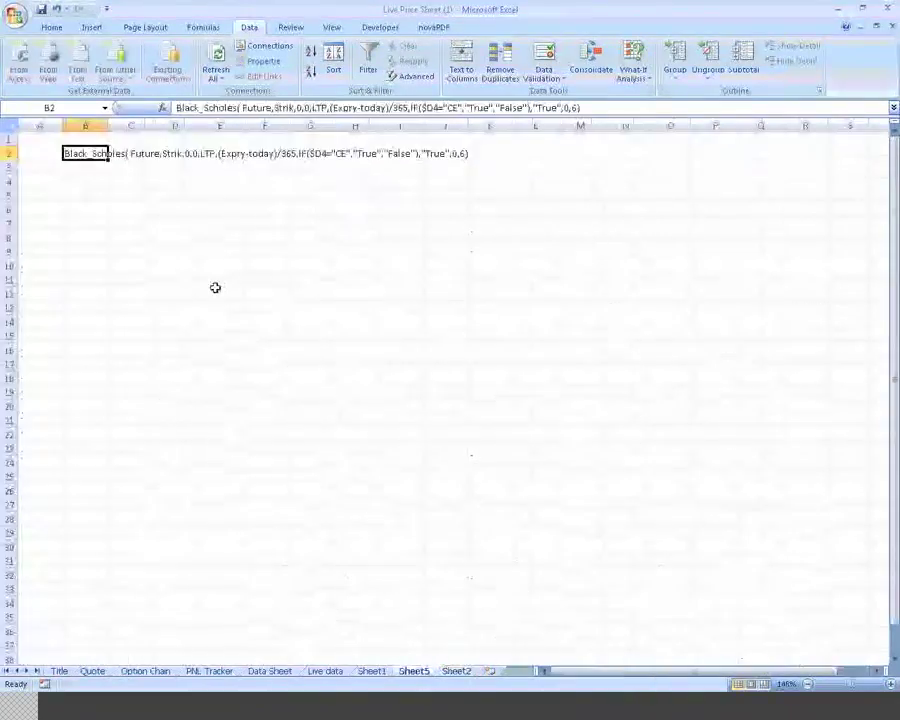
pyautogui.click(372, 671)
pyautogui.hotkey('ctrl', 'c')
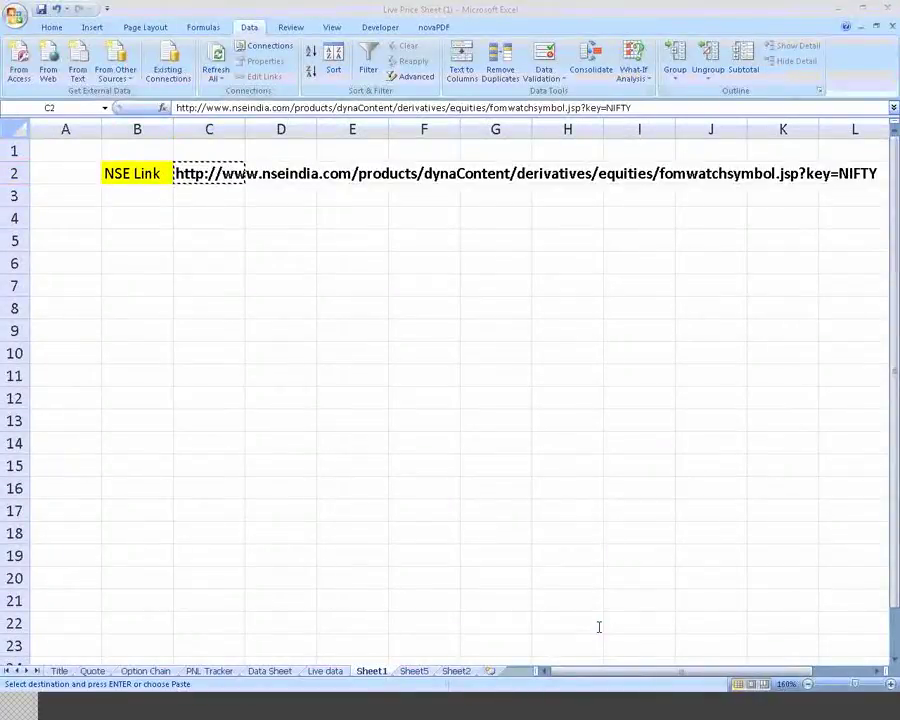
pyautogui.press('F2')
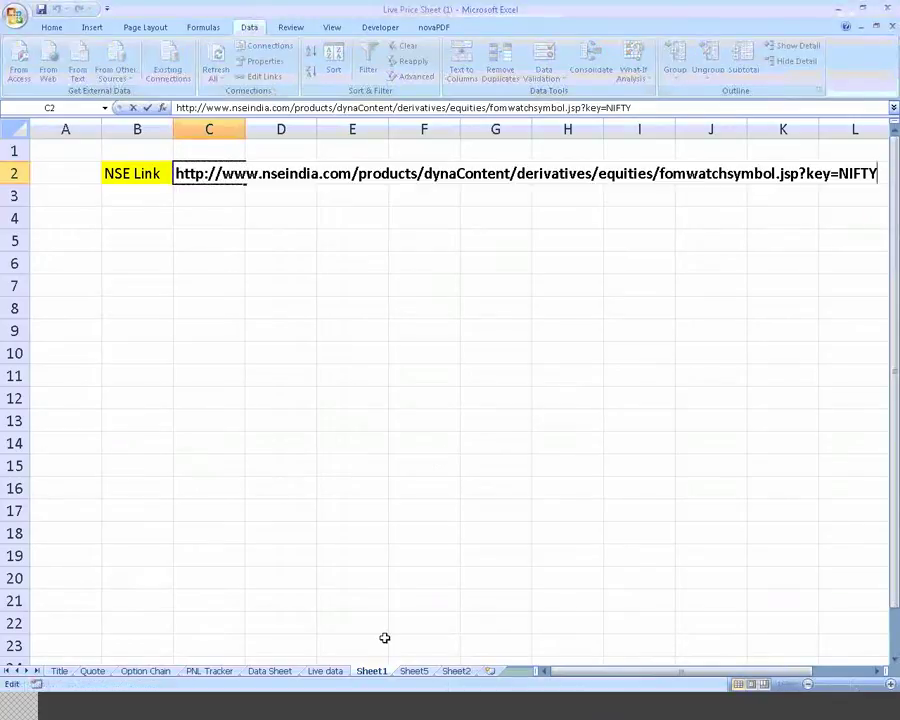
# Look over the Live data and Quote sheets, then advance the slide show to slide 12.
pyautogui.click(325, 671)
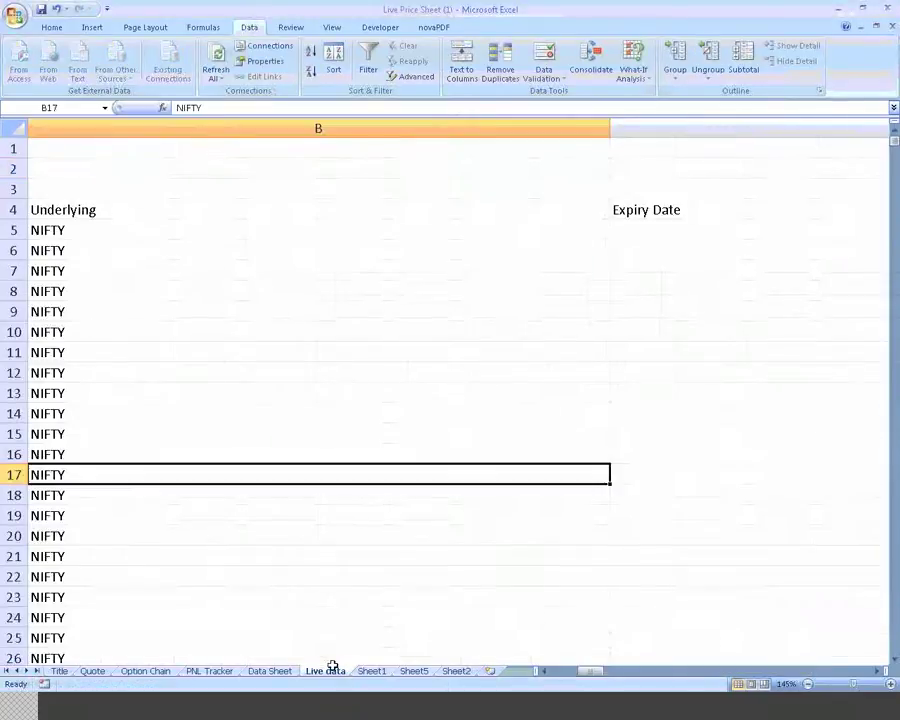
pyautogui.click(103, 675)
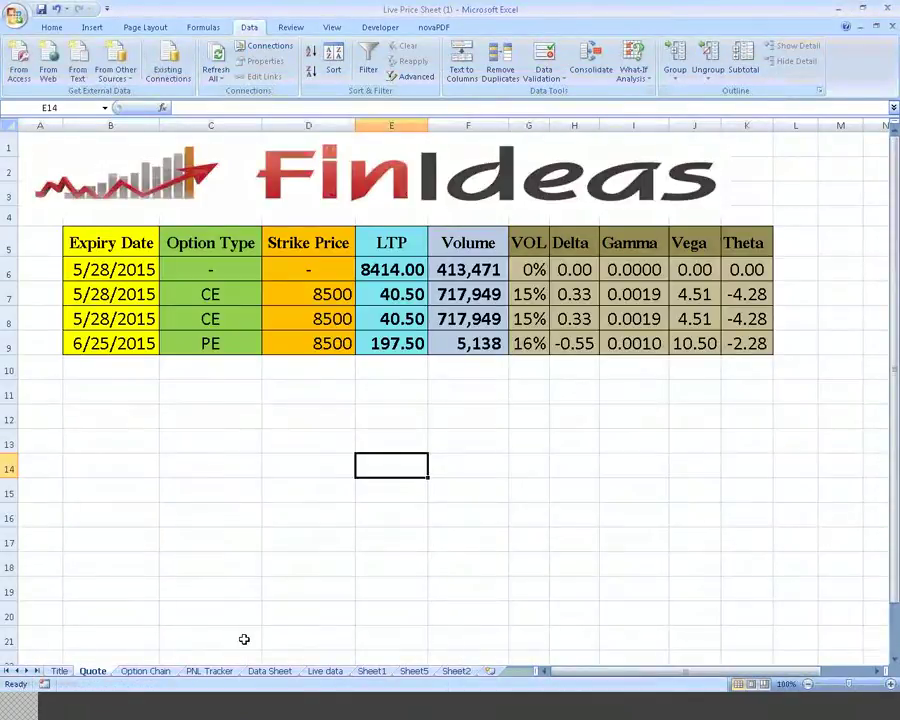
pyautogui.click(422, 706)
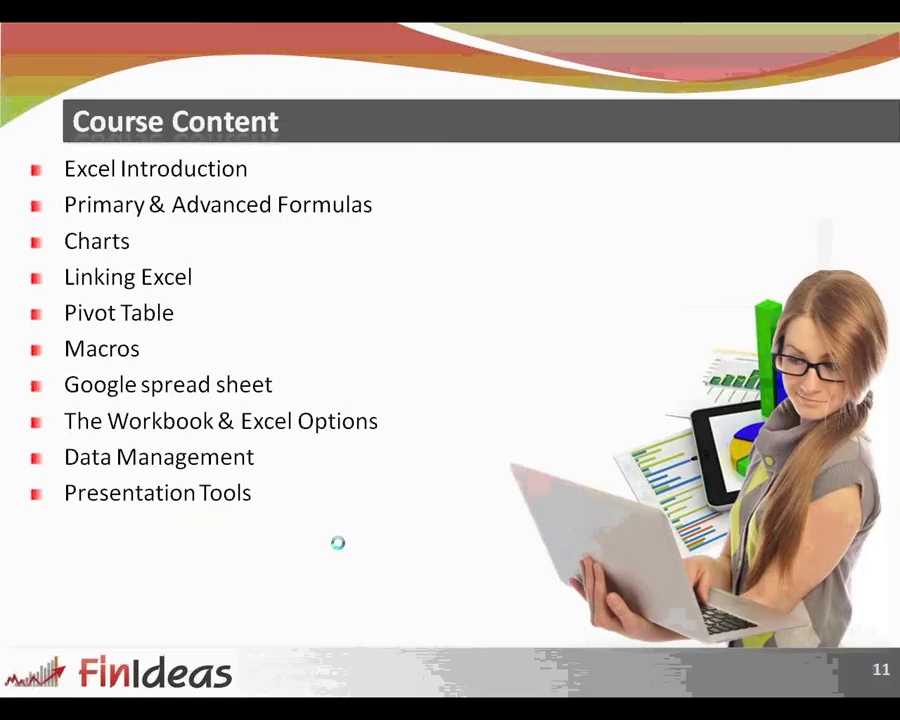
pyautogui.click(338, 542)
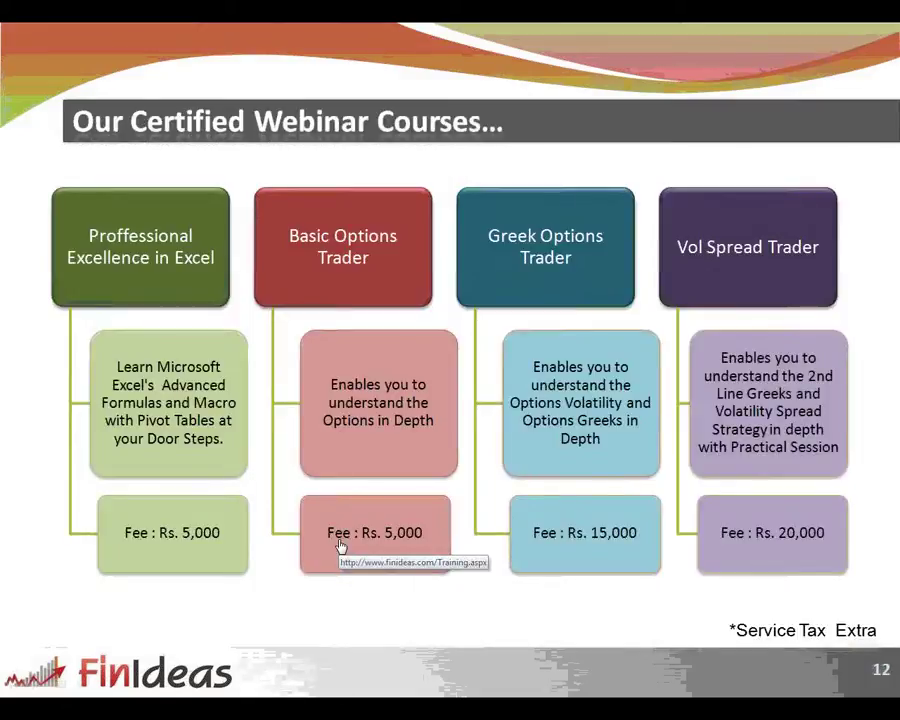
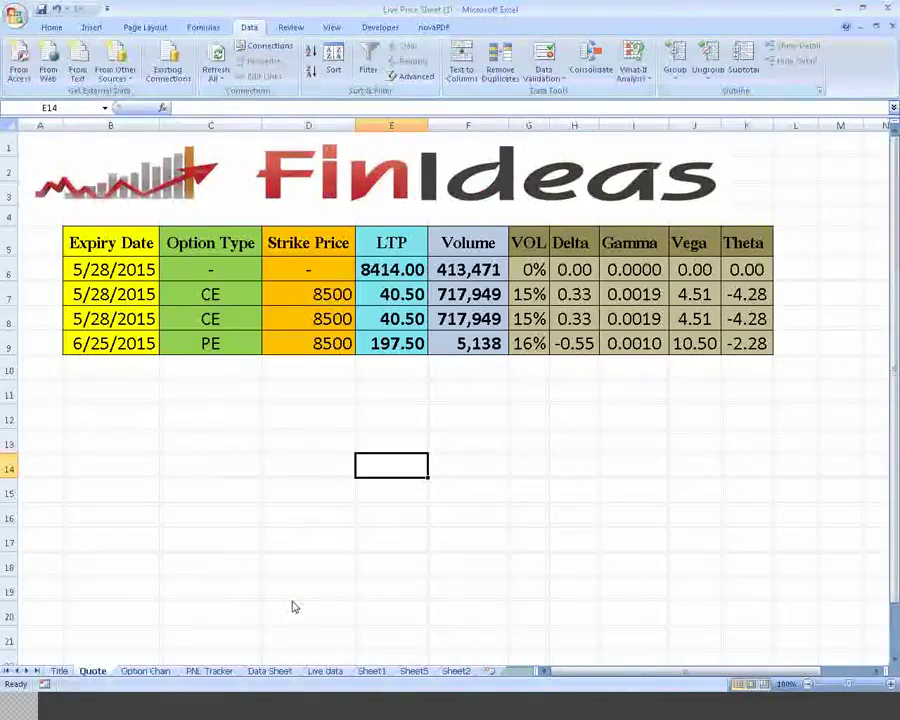
# Go to the Live data sheet and select cell B1 inside the NIFTY web query range.
pyautogui.click(326, 671)
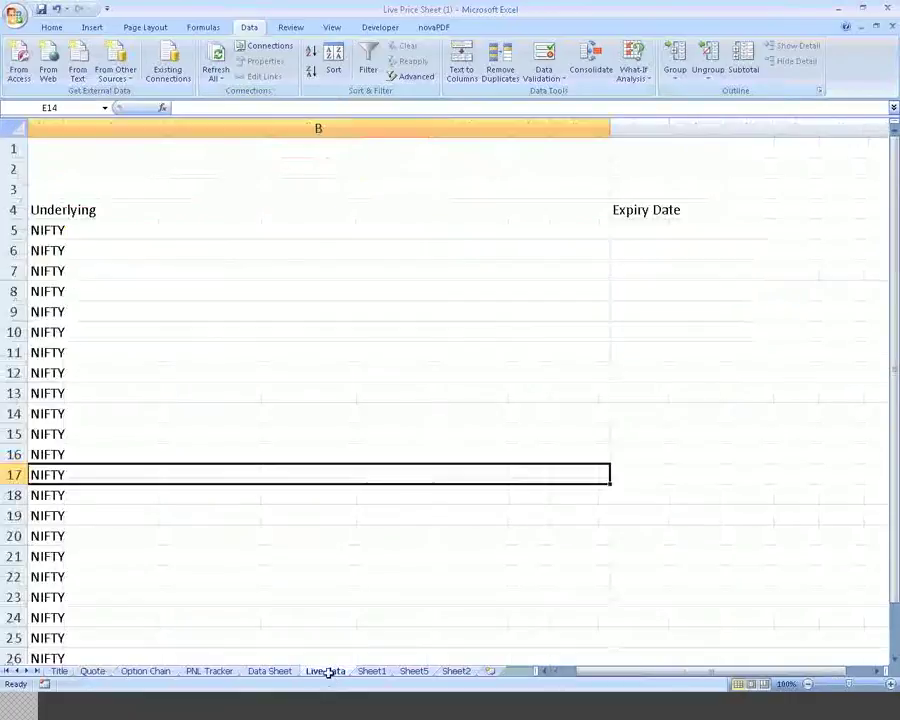
pyautogui.click(188, 146)
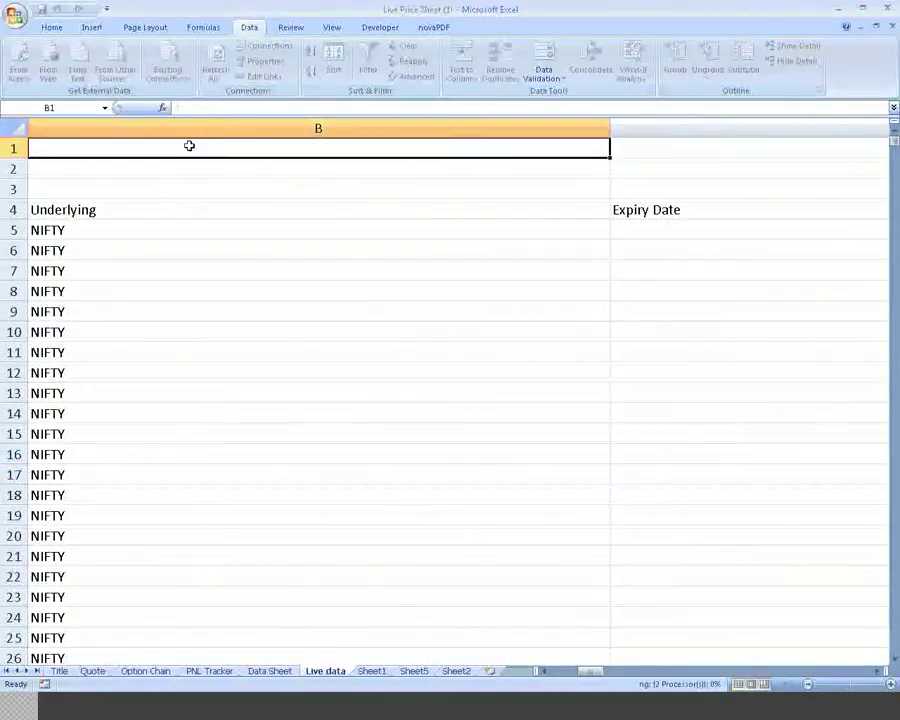
pyautogui.click(298, 28)
pyautogui.click(249, 27)
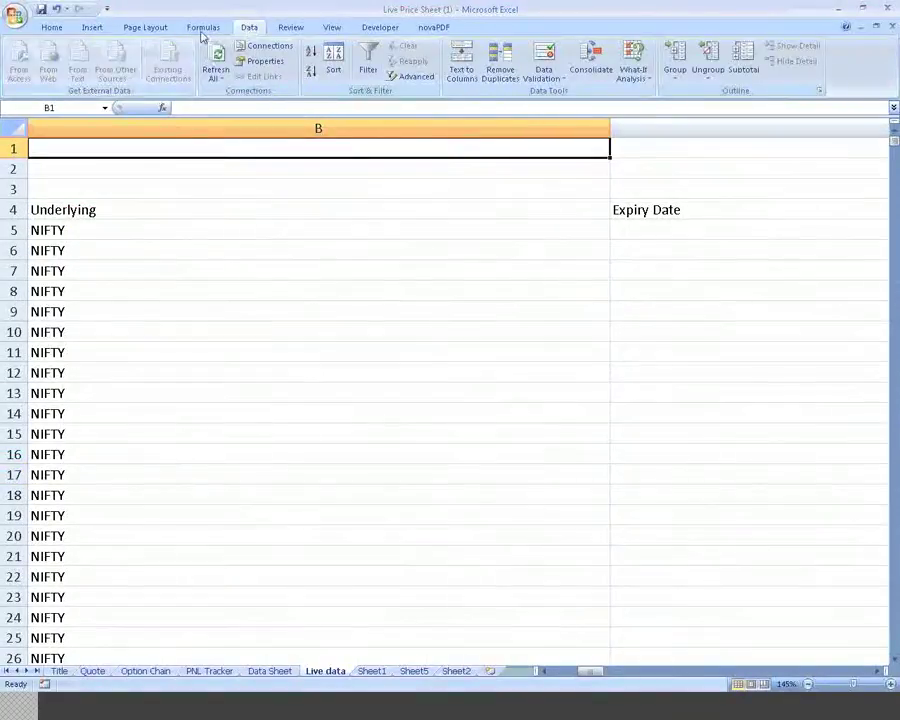
# In the NIFTY query's External Data Range Properties, enable 'Refresh every' with a 1-minute interval.
pyautogui.click(253, 68)
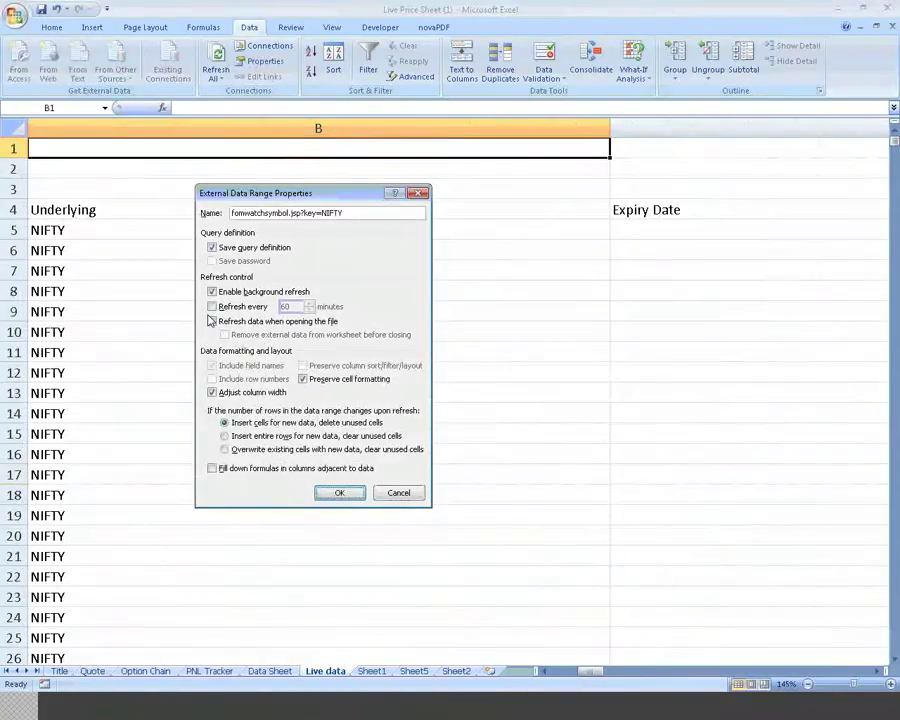
pyautogui.click(211, 306)
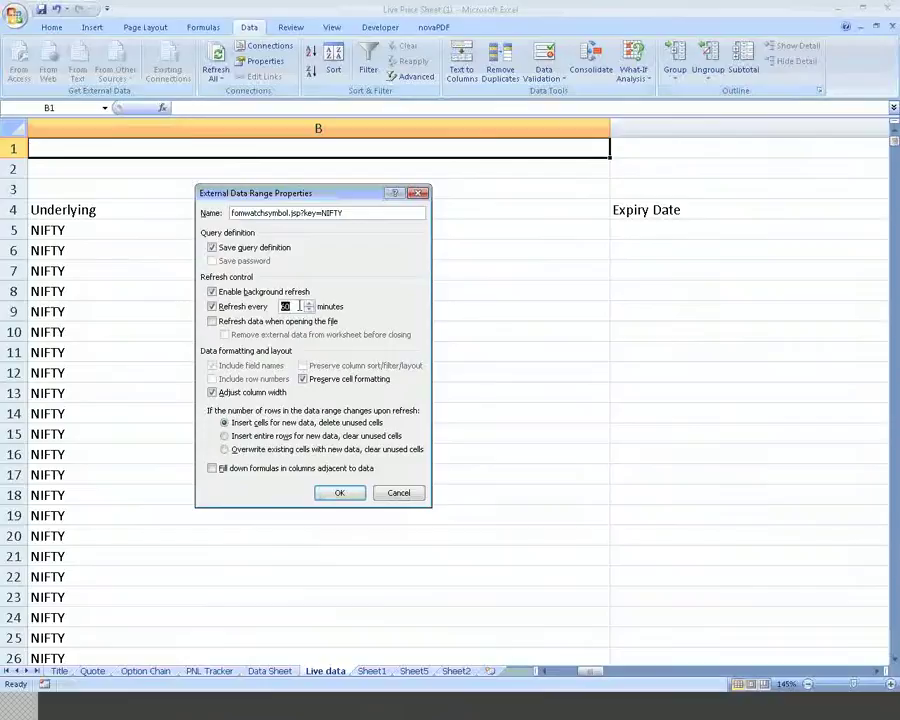
pyautogui.write('1')
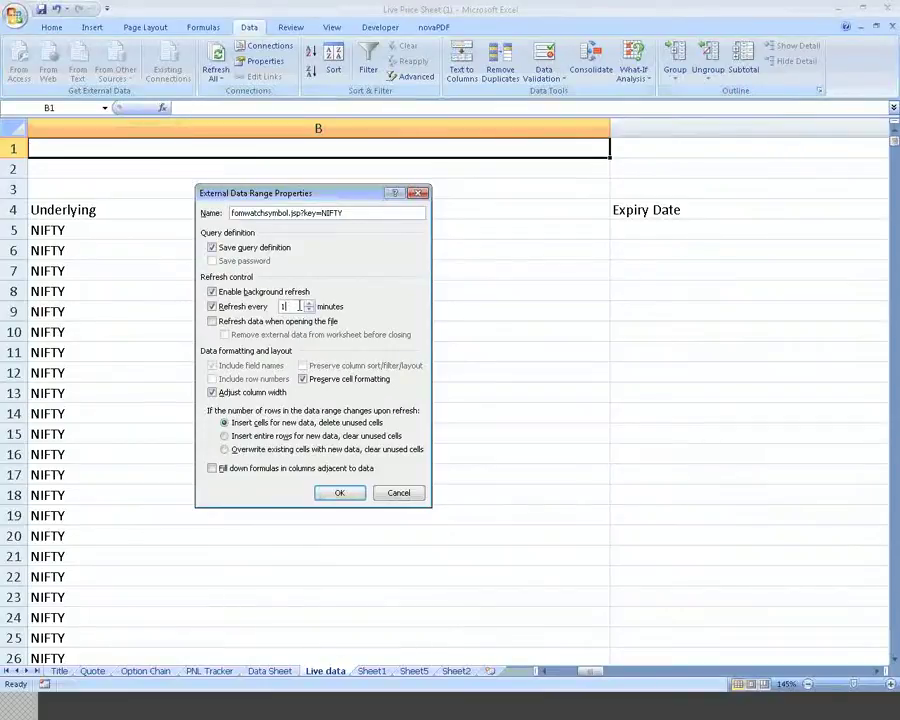